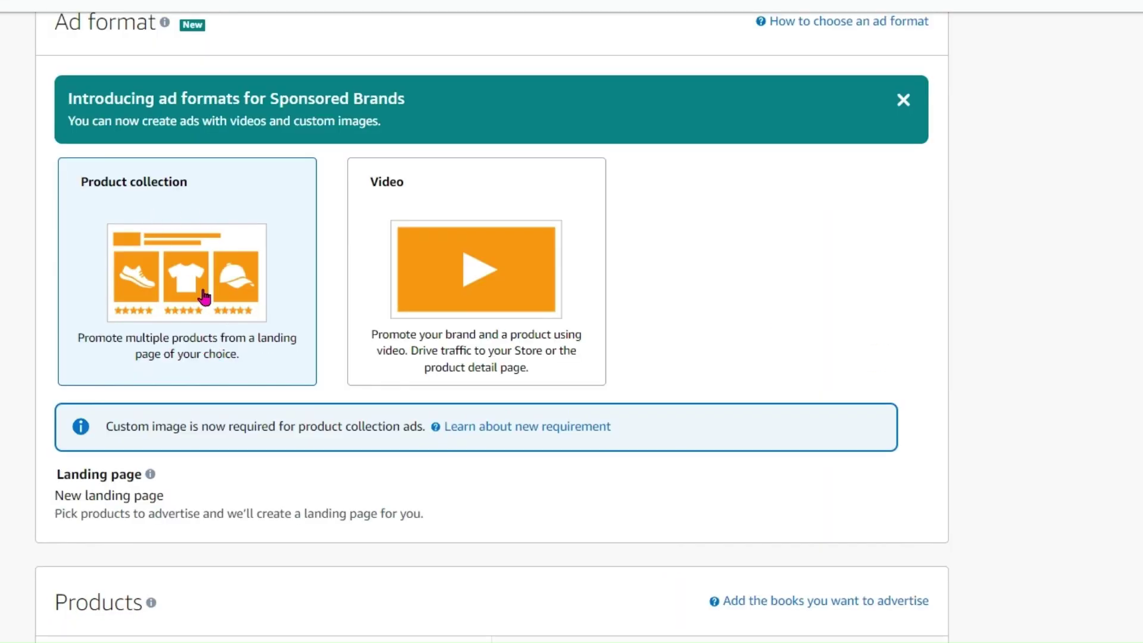
# - Look over the Product collection and Video ad format cards on the Sponsored Brands page
pyautogui.moveTo(201, 290)
pyautogui.moveTo(439, 235)
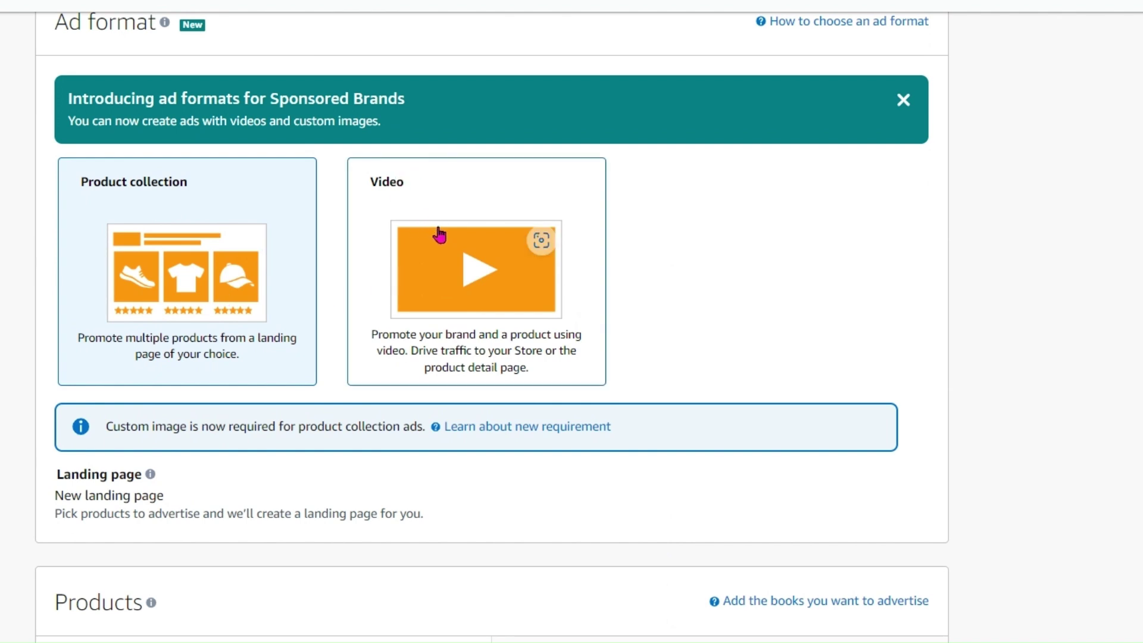
# - Choose the Video ad format and review its specs: 16:9, MP4 or MOV, 6–45 seconds
pyautogui.click(440, 235)
pyautogui.scroll(-10, 348, 368)
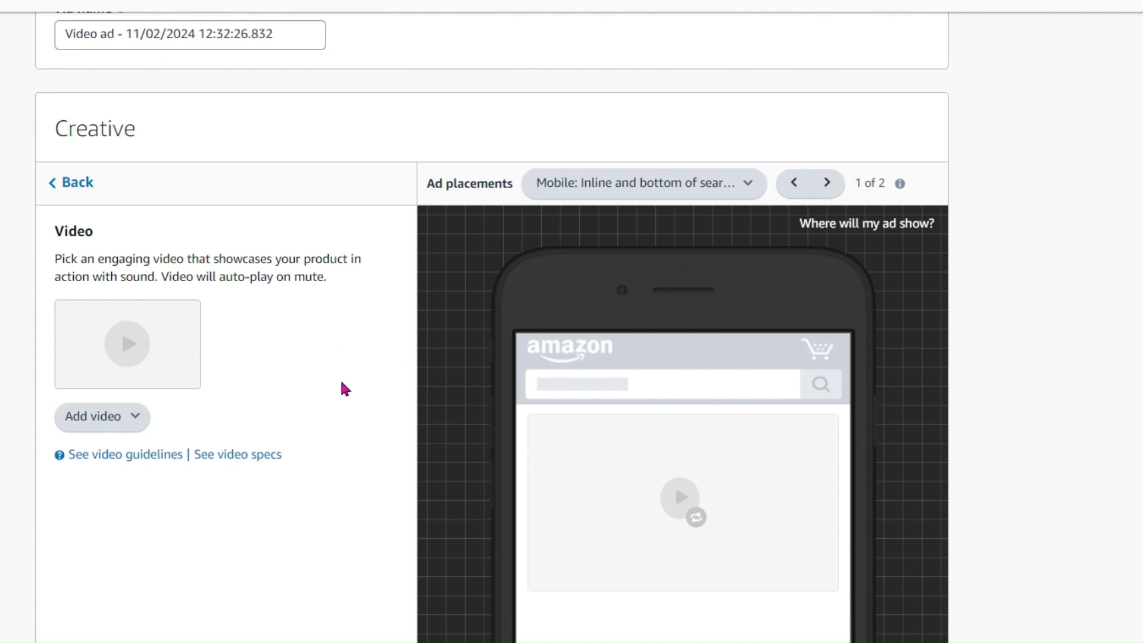
pyautogui.click(225, 457)
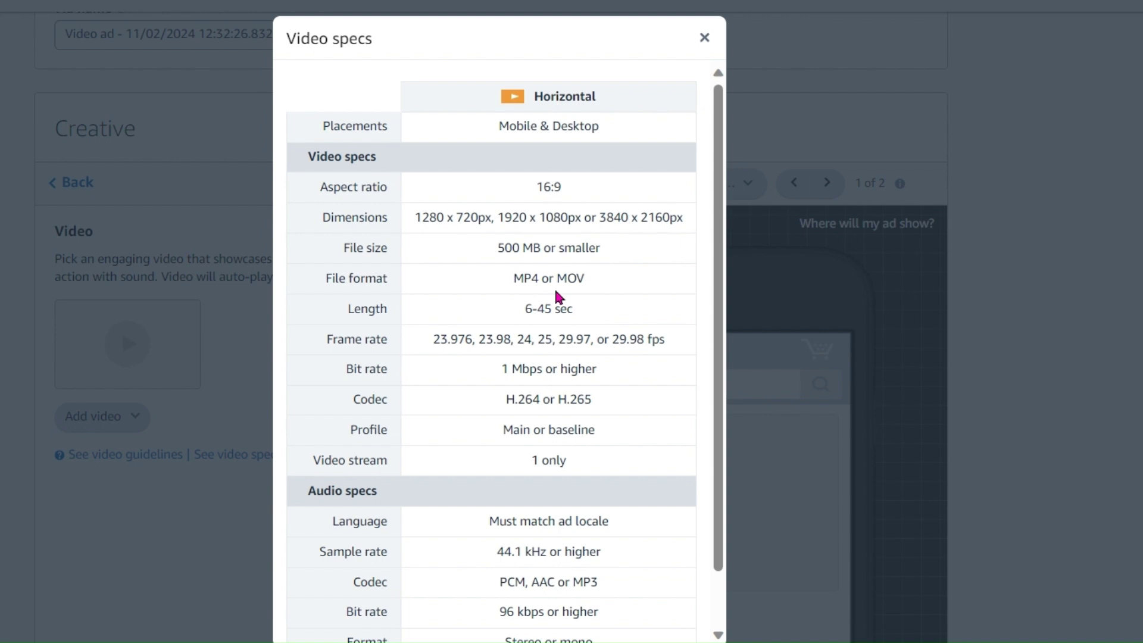
pyautogui.scroll(-2, 611, 319)
pyautogui.scroll(2, 611, 322)
# - Go to Canva's home page and create a blank 1920 × 1080 video design
pyautogui.click(1039, 141)
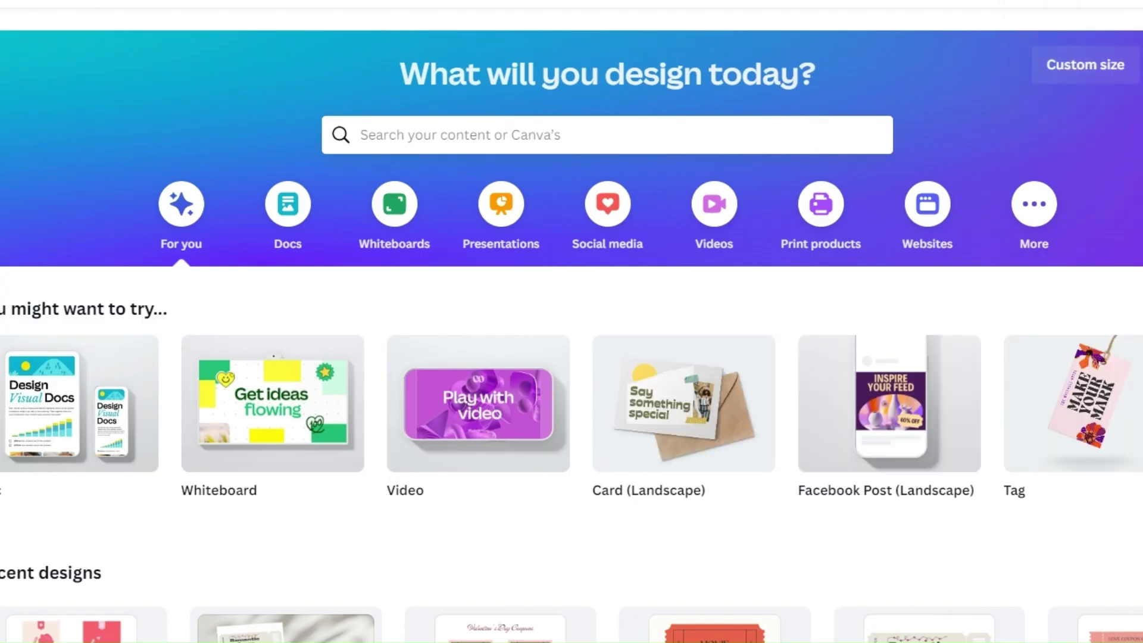
pyautogui.scroll(2, 755, 399)
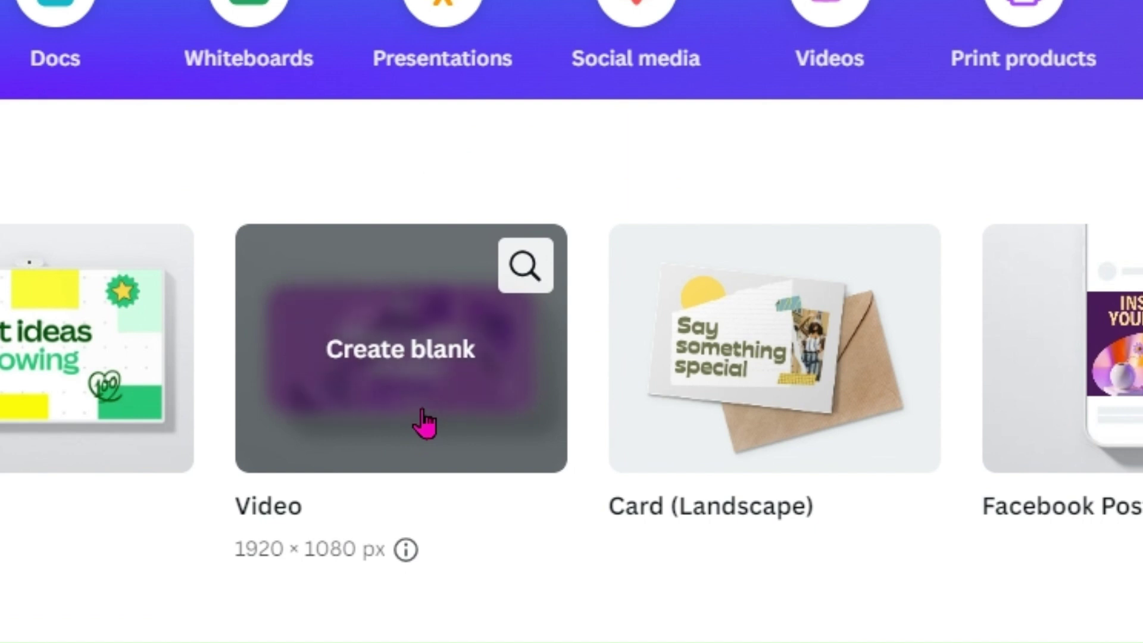
pyautogui.click(424, 422)
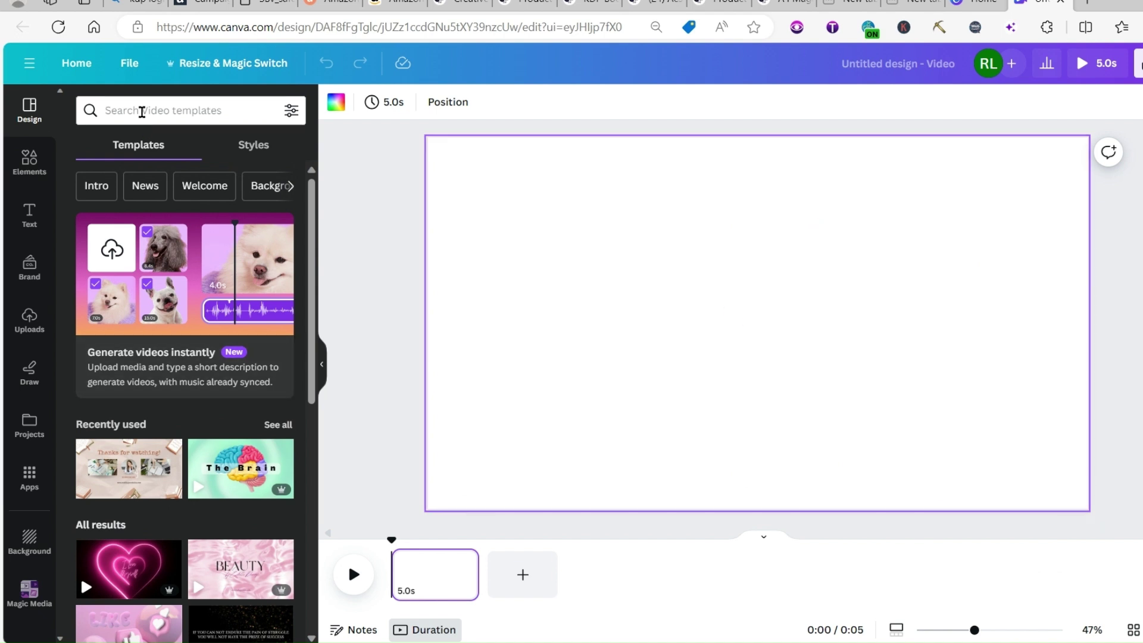
# - Search Elements for 'sea background' videos and filter the results to free items only
pyautogui.click(142, 111)
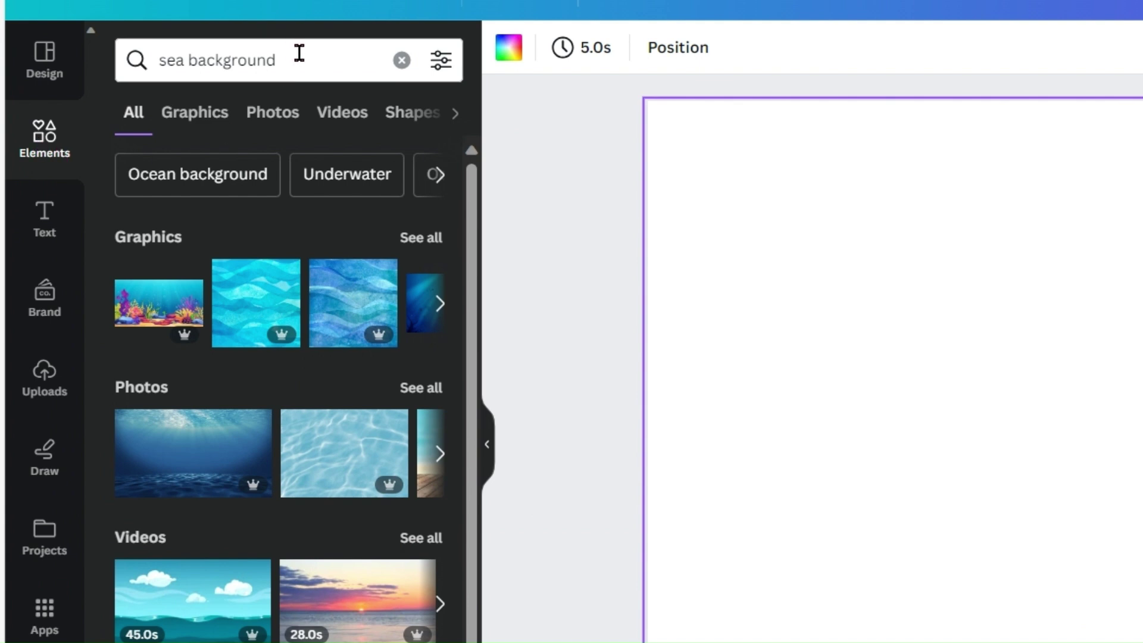
pyautogui.click(408, 543)
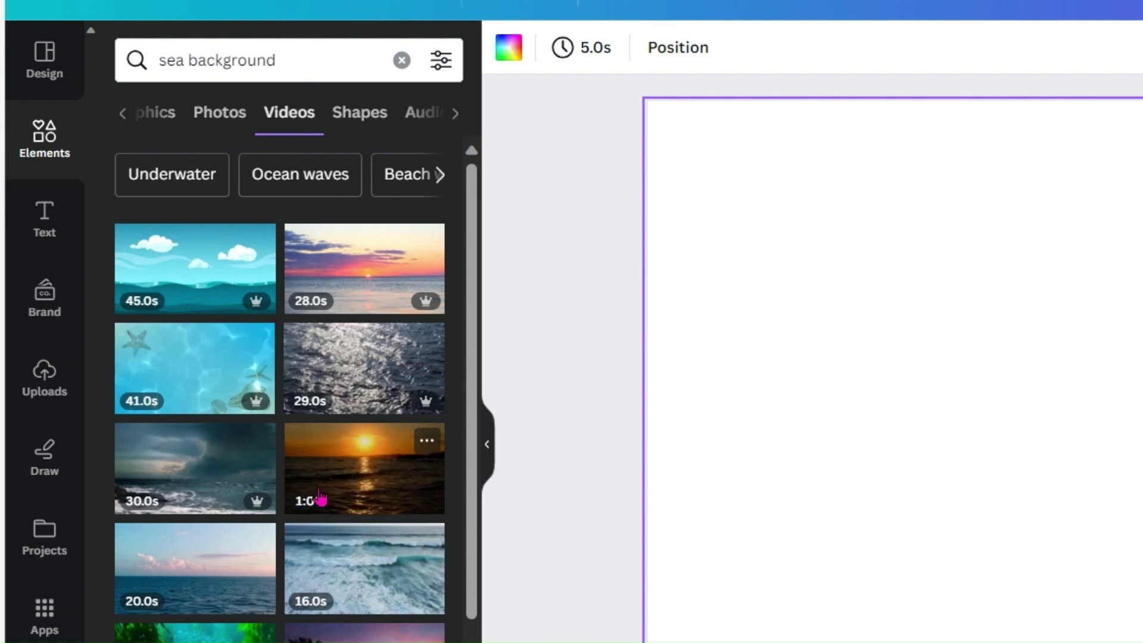
pyautogui.click(439, 68)
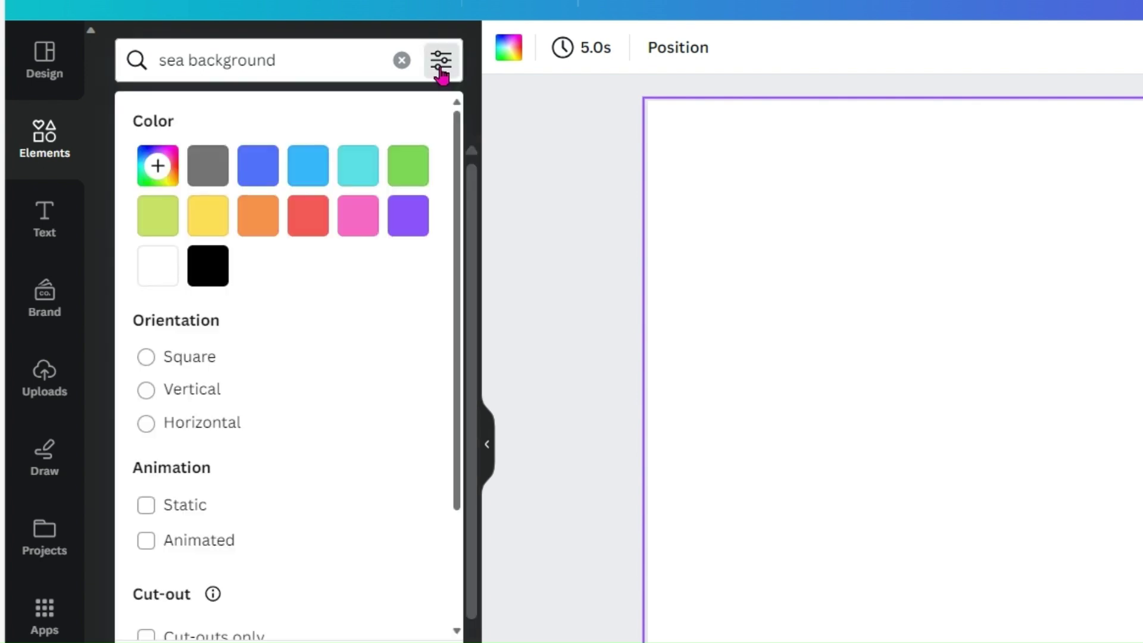
pyautogui.scroll(-3, 255, 538)
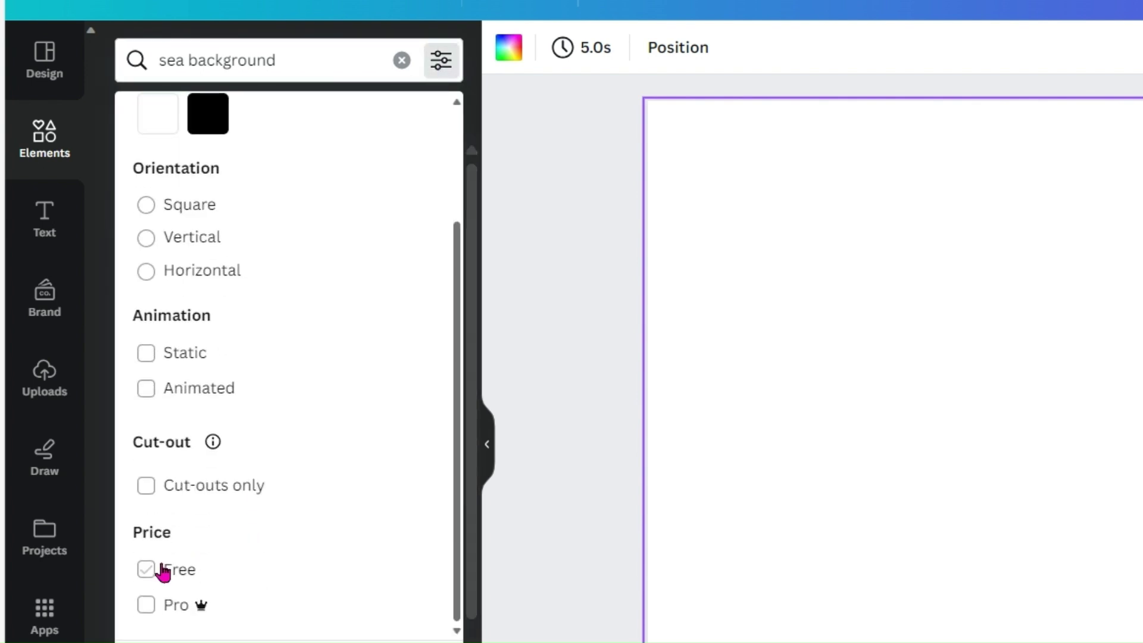
pyautogui.click(149, 571)
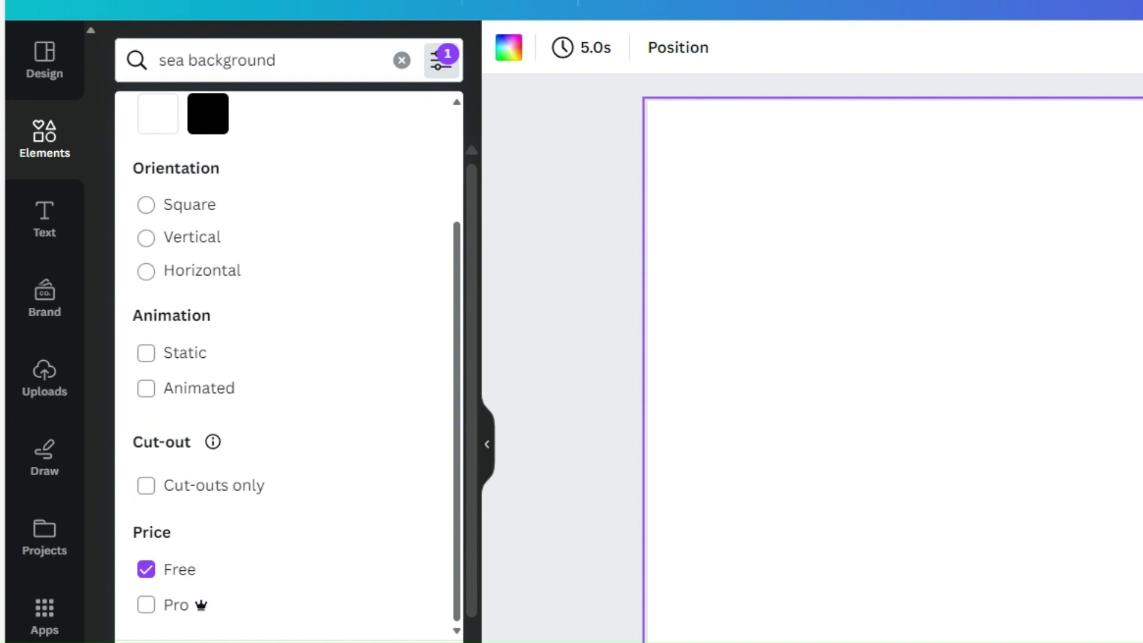
pyautogui.click(149, 572)
# - Browse the free video results and refine the 'sea background' search terms
pyautogui.scroll(-10, 235, 530)
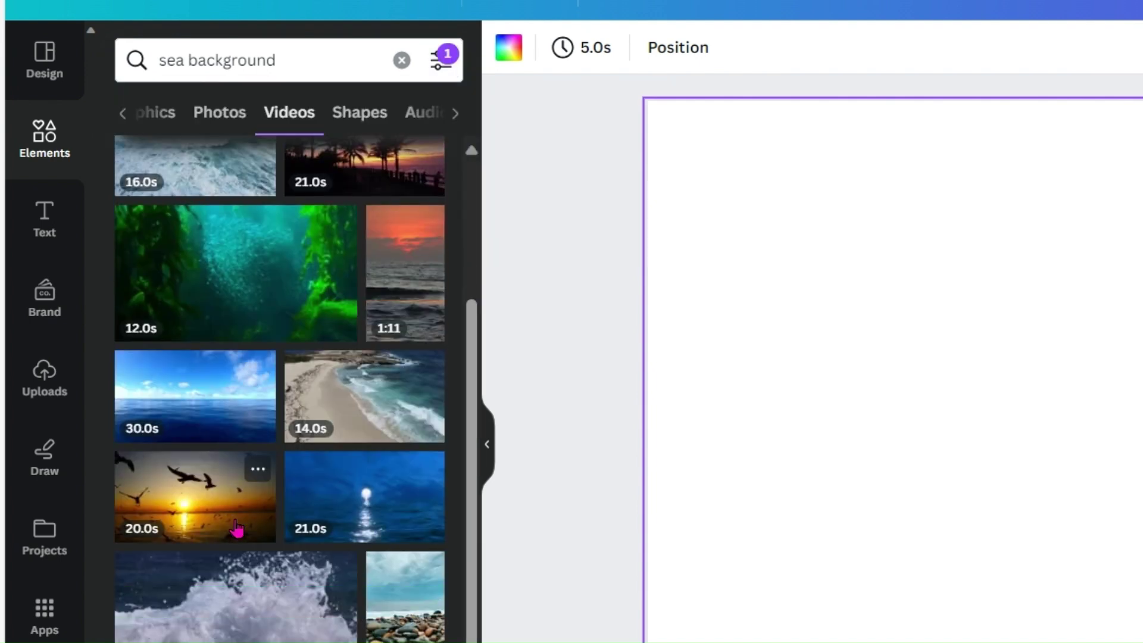
pyautogui.scroll(-8, 236, 537)
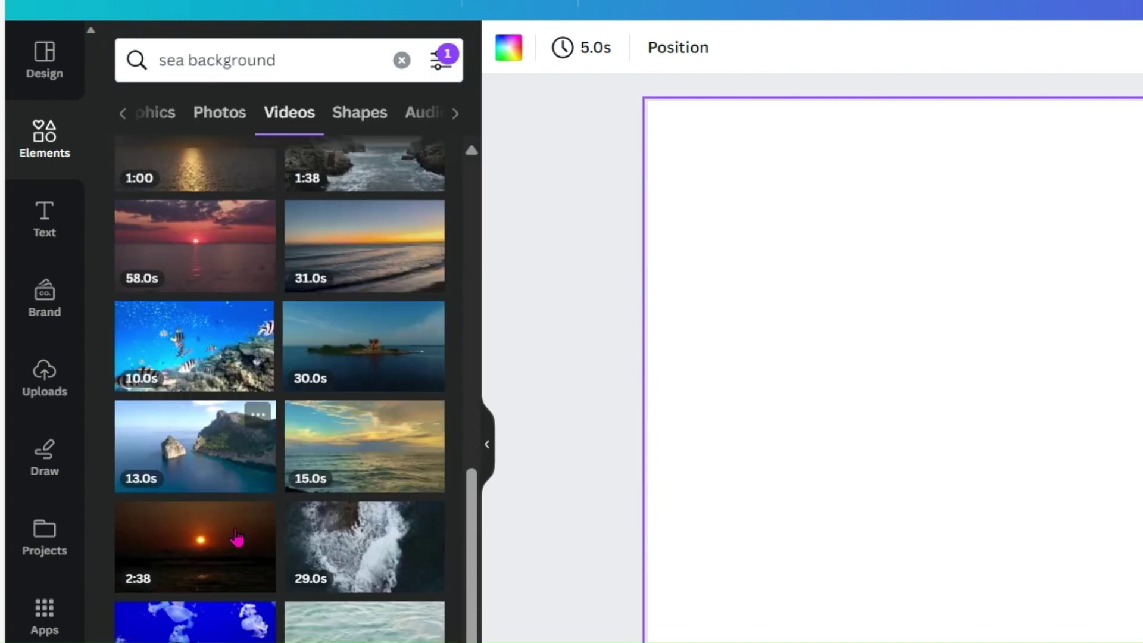
pyautogui.scroll(-10, 237, 539)
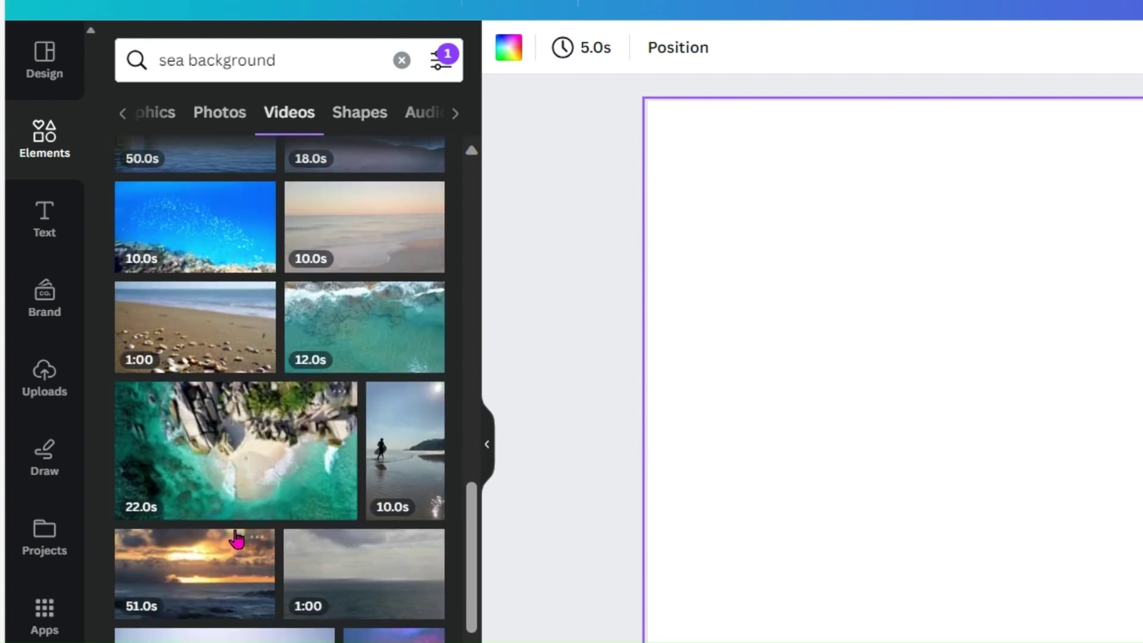
pyautogui.click(287, 64)
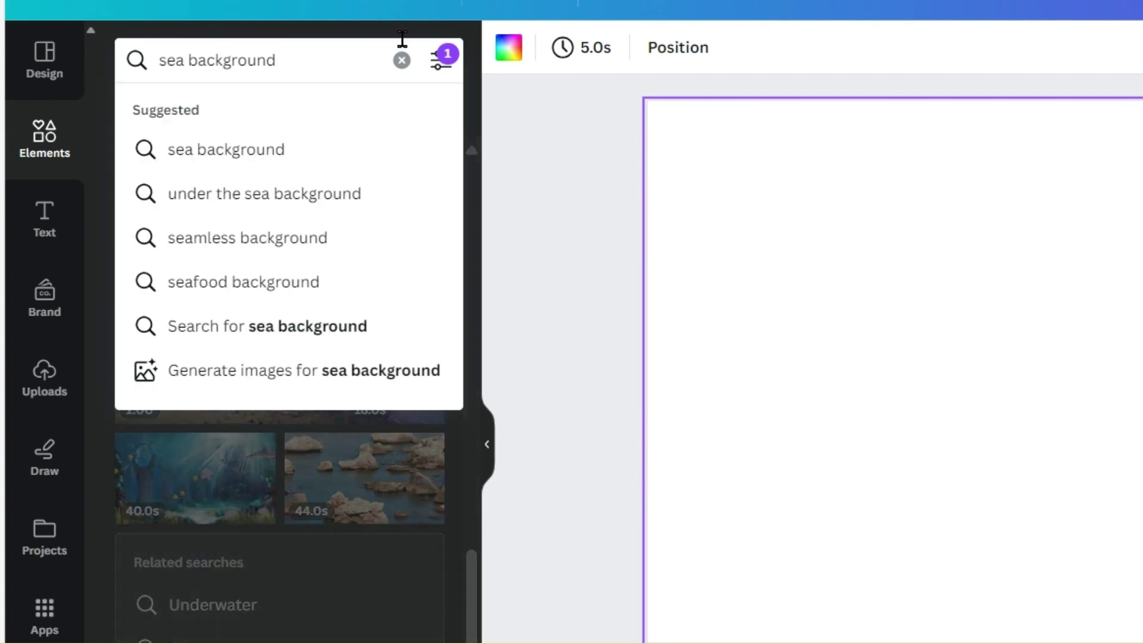
pyautogui.write('c')
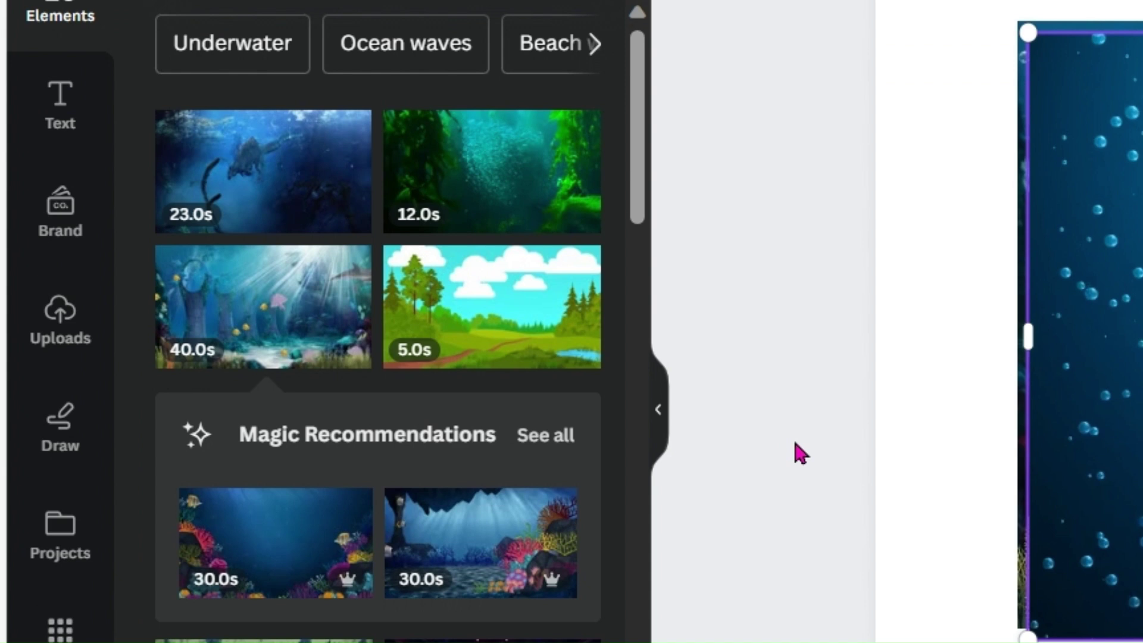
# - Browse Magic Recommendations videos and add the underwater fish clip to the canvas
pyautogui.moveTo(517, 592)
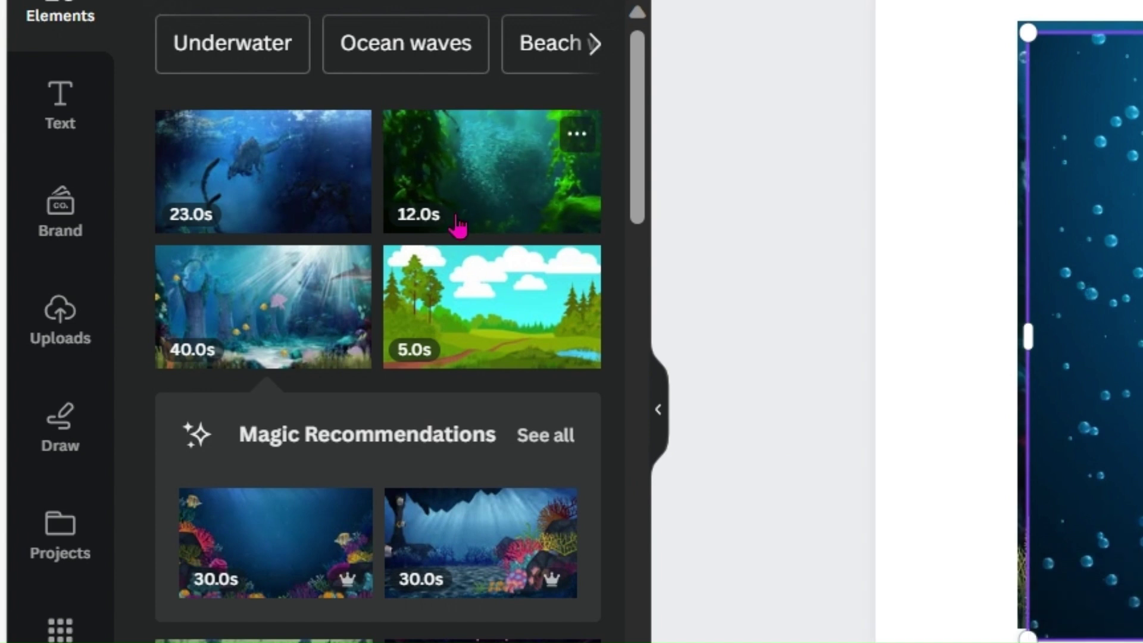
pyautogui.moveTo(523, 311)
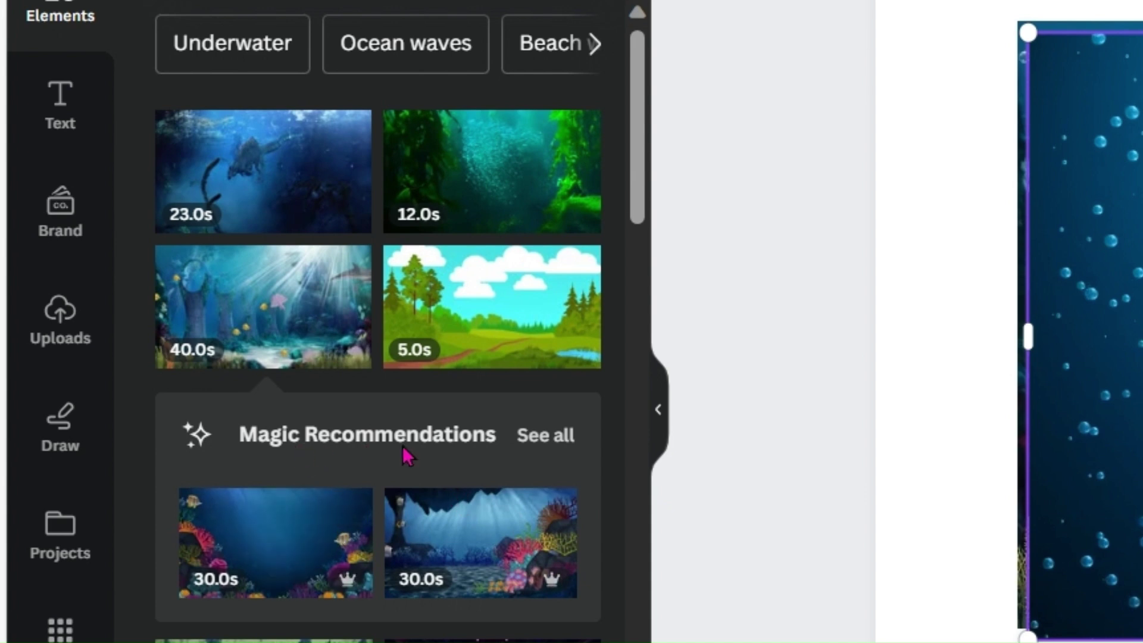
pyautogui.click(539, 440)
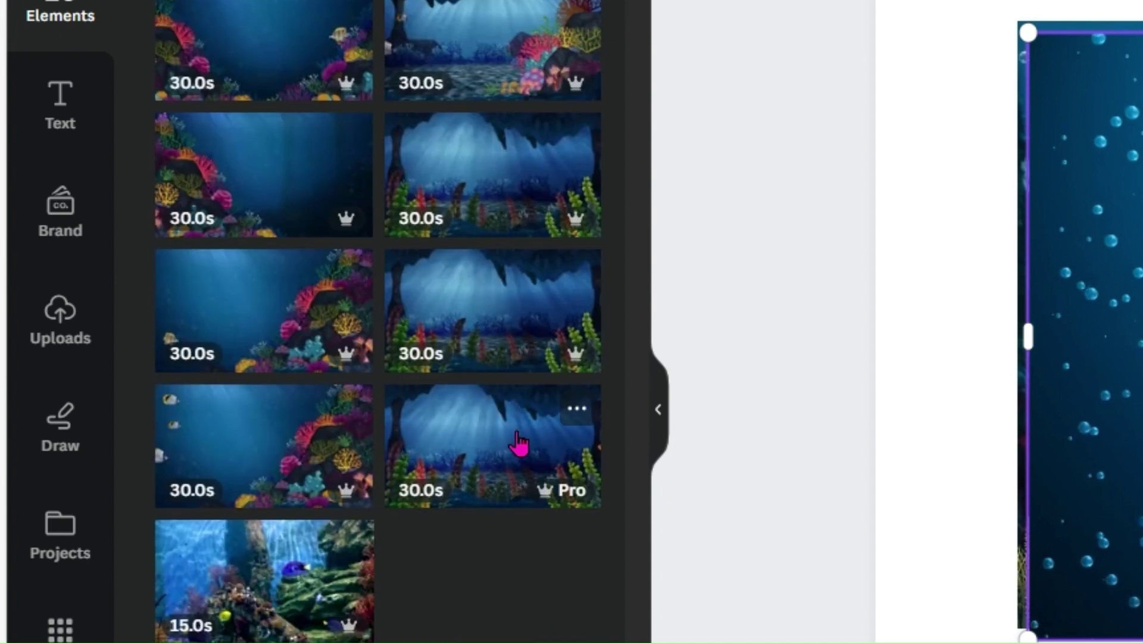
pyautogui.moveTo(236, 453)
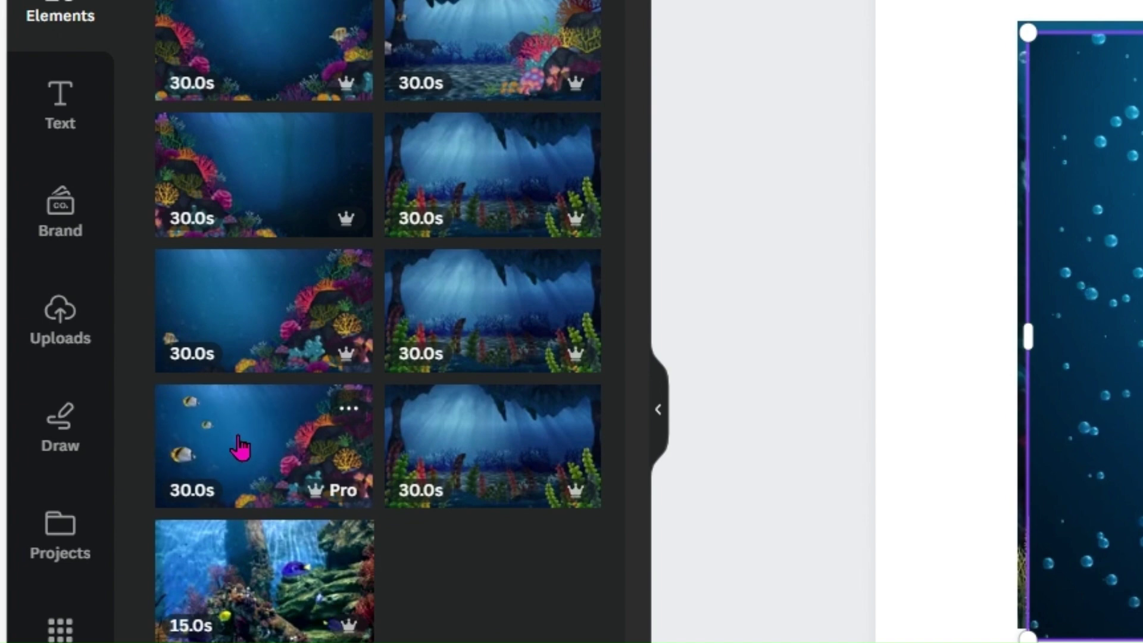
pyautogui.click(239, 447)
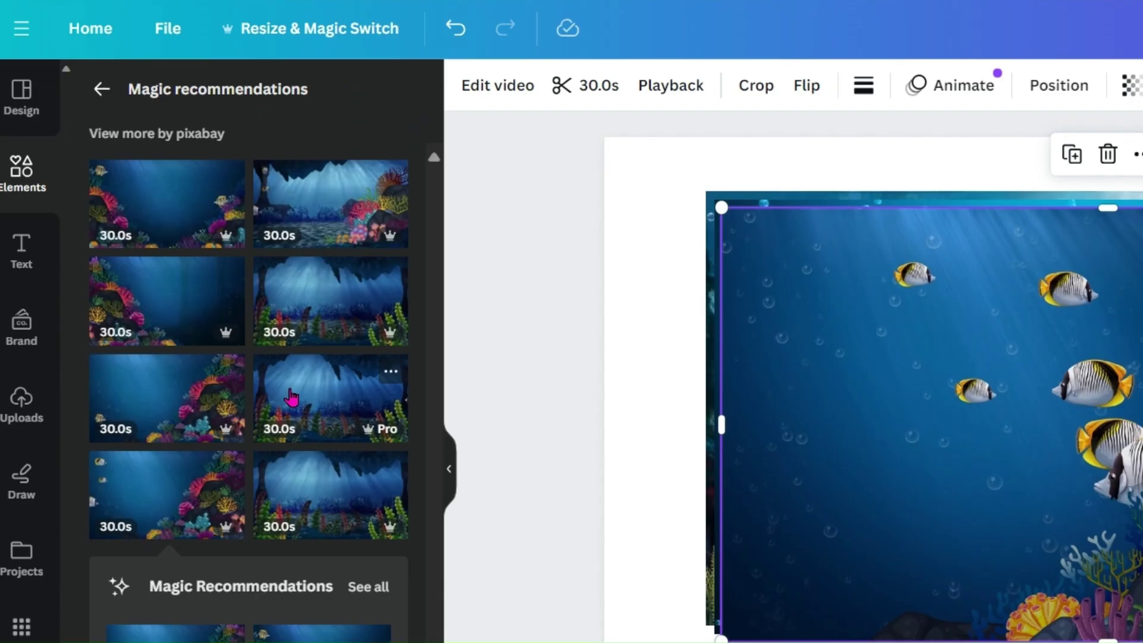
# - Swap in the bubbles video, play it, and stretch it to fill the whole canvas
pyautogui.click(454, 308)
pyautogui.click(1116, 432)
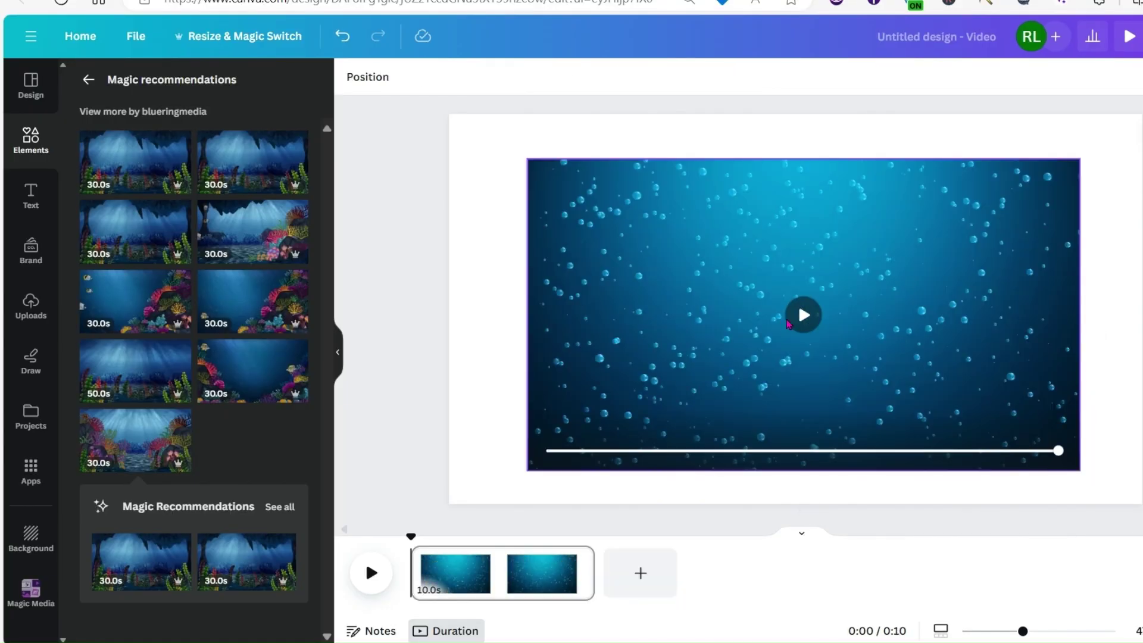
pyautogui.press('space')
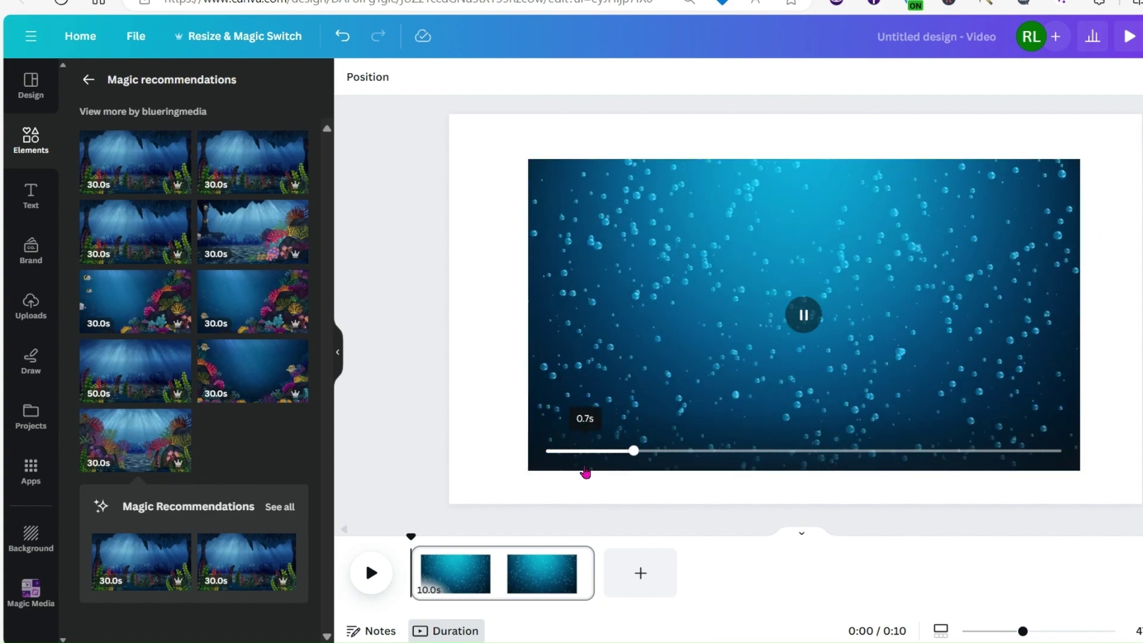
pyautogui.moveTo(595, 330); pyautogui.dragTo(516, 289)
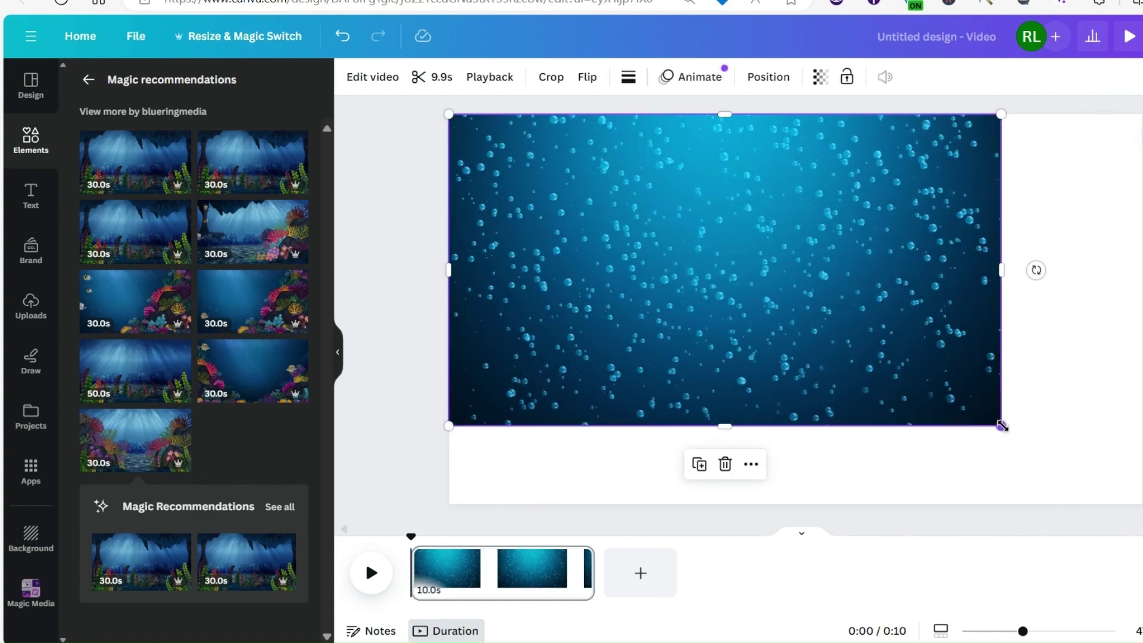
pyautogui.moveTo(1001, 426); pyautogui.dragTo(1142, 503)
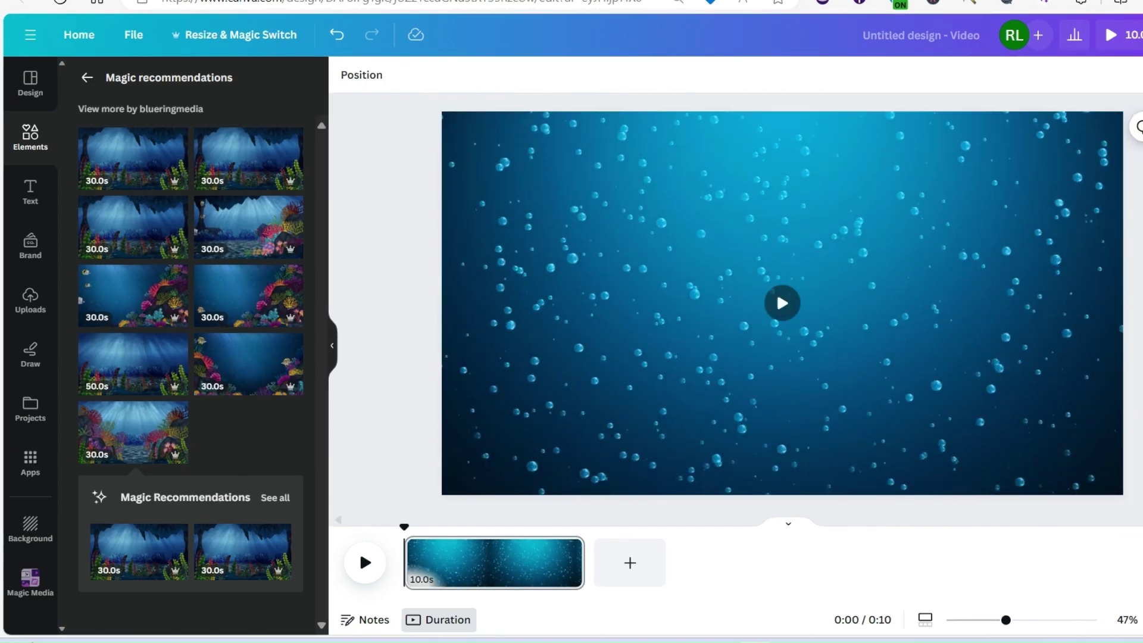
# - Select the 'Introducing The Ultimate Dot To Dot Coloring Book' headline and colour it yellow
pyautogui.click(31, 193)
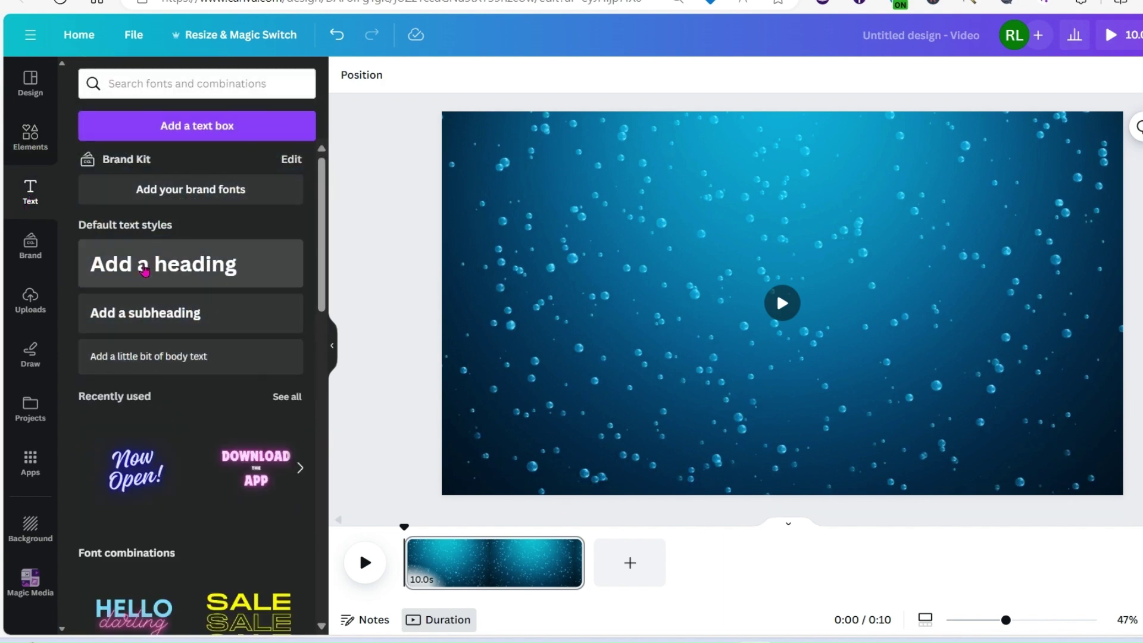
pyautogui.scroll(-12, 146, 277)
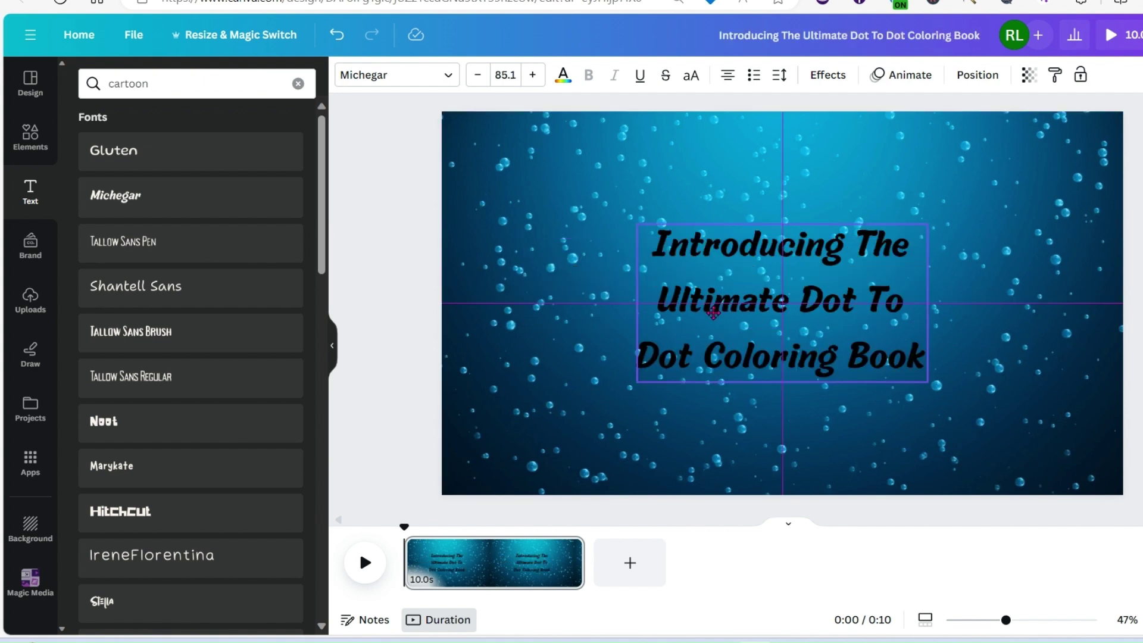
pyautogui.click(713, 312)
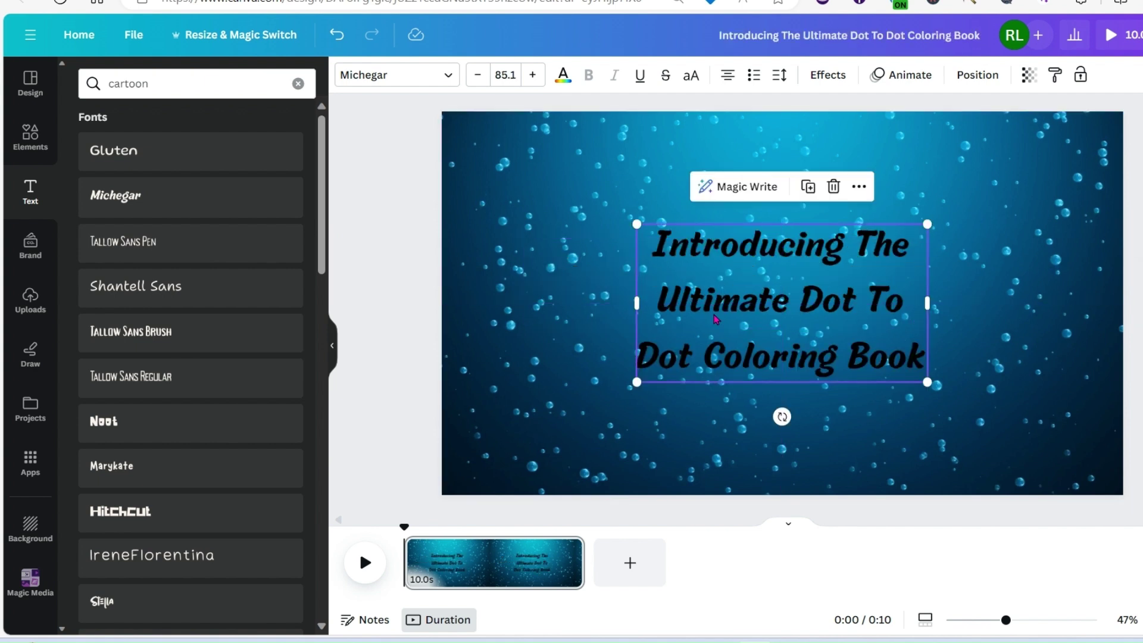
pyautogui.click(934, 280)
pyautogui.click(803, 290)
pyautogui.click(563, 74)
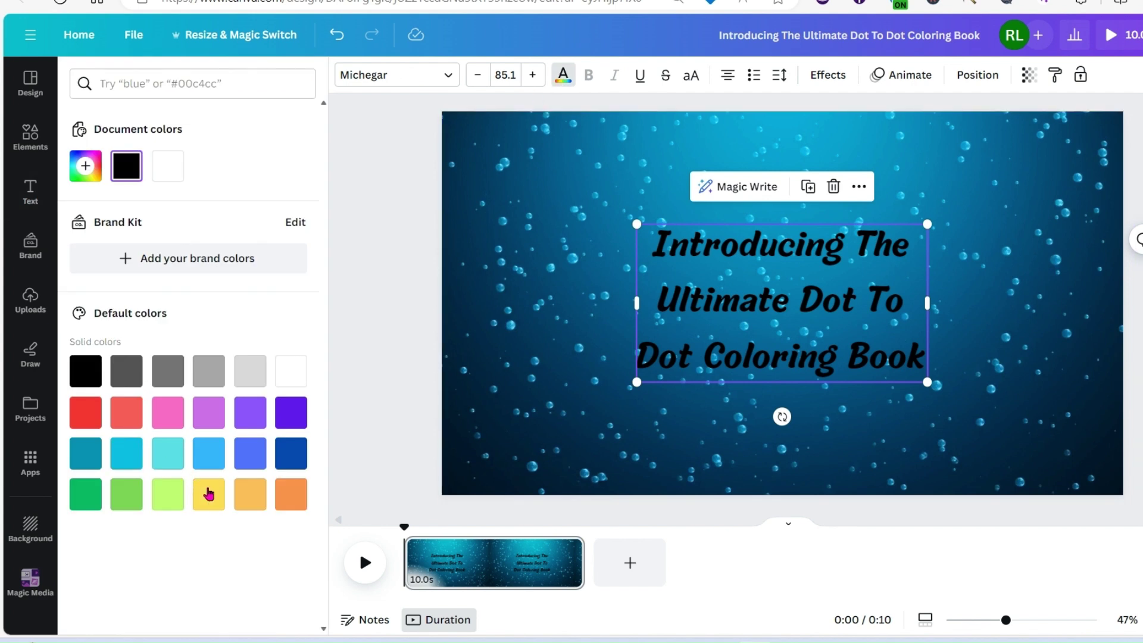
pyautogui.click(208, 493)
pyautogui.click(1039, 379)
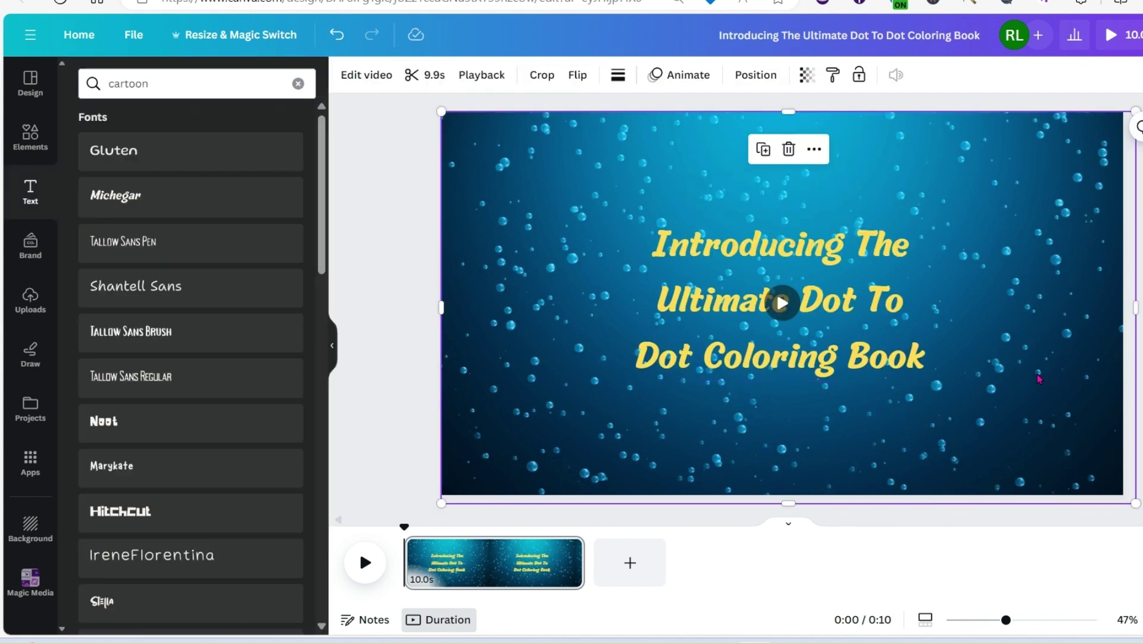
pyautogui.click(769, 291)
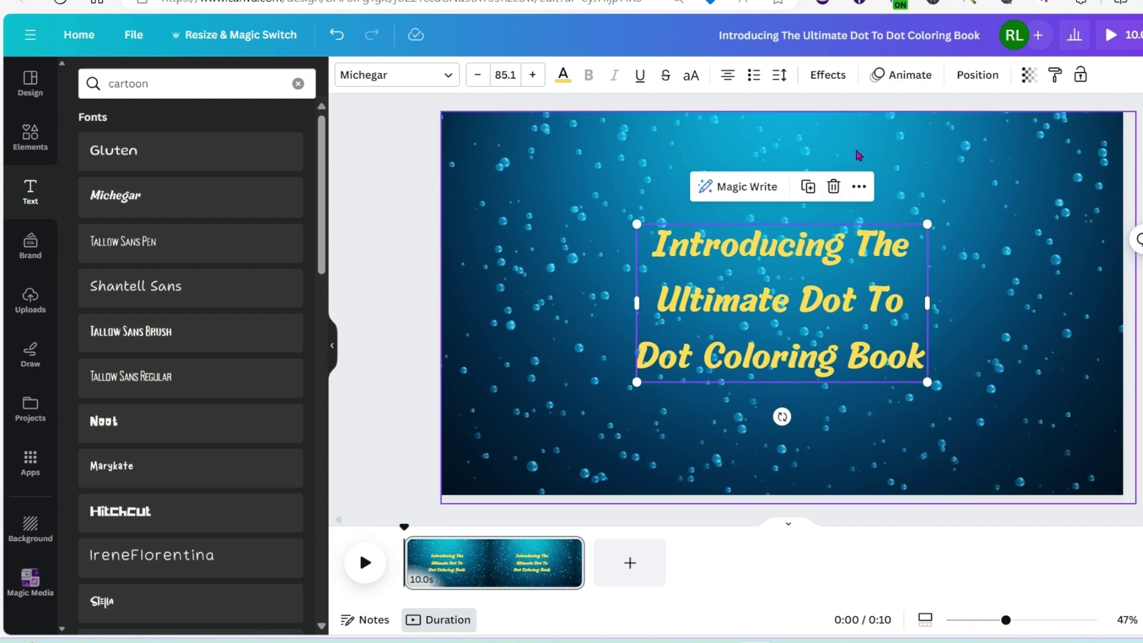
# - Preview Baseline, Drift, Wipe, Pan, Fade and Breathe animations, then apply Breathe to the title
pyautogui.click(893, 81)
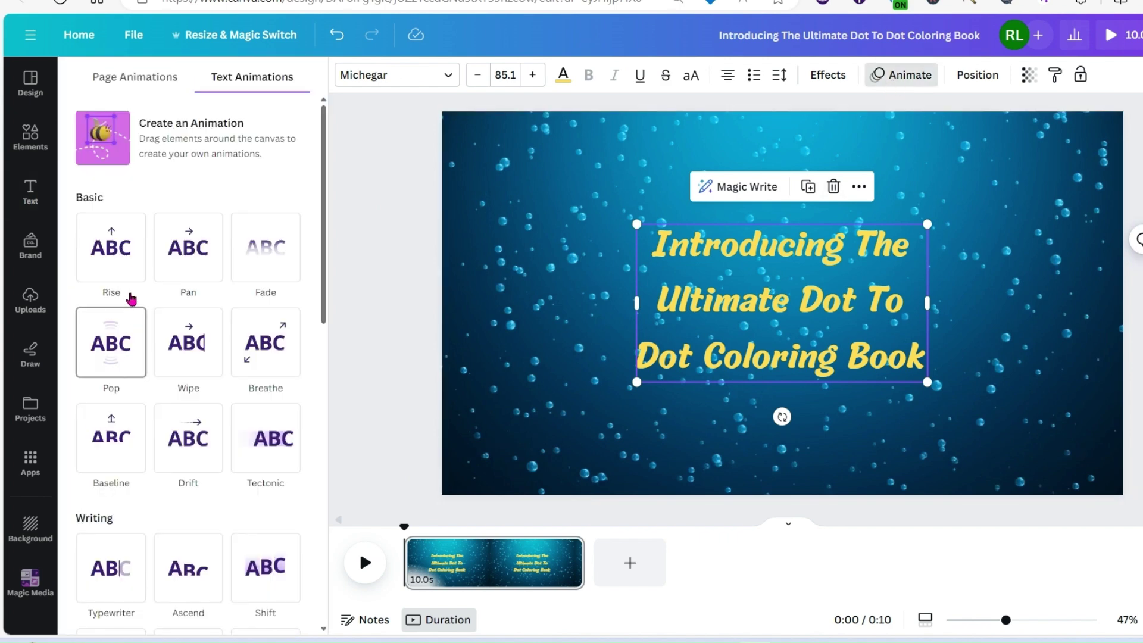
pyautogui.click(127, 453)
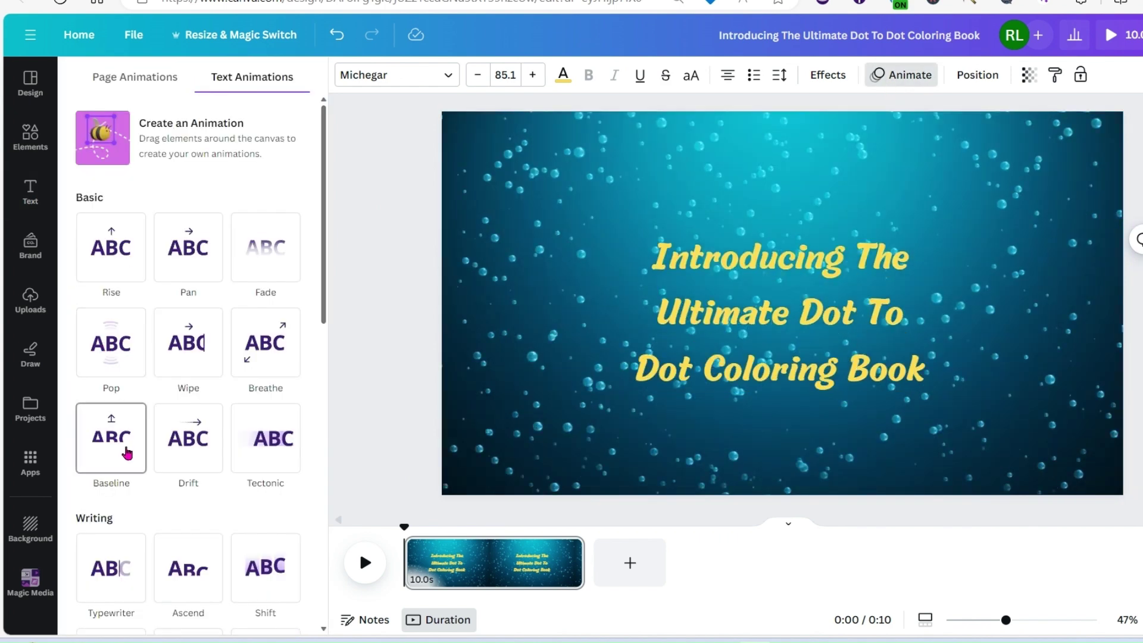
pyautogui.click(206, 445)
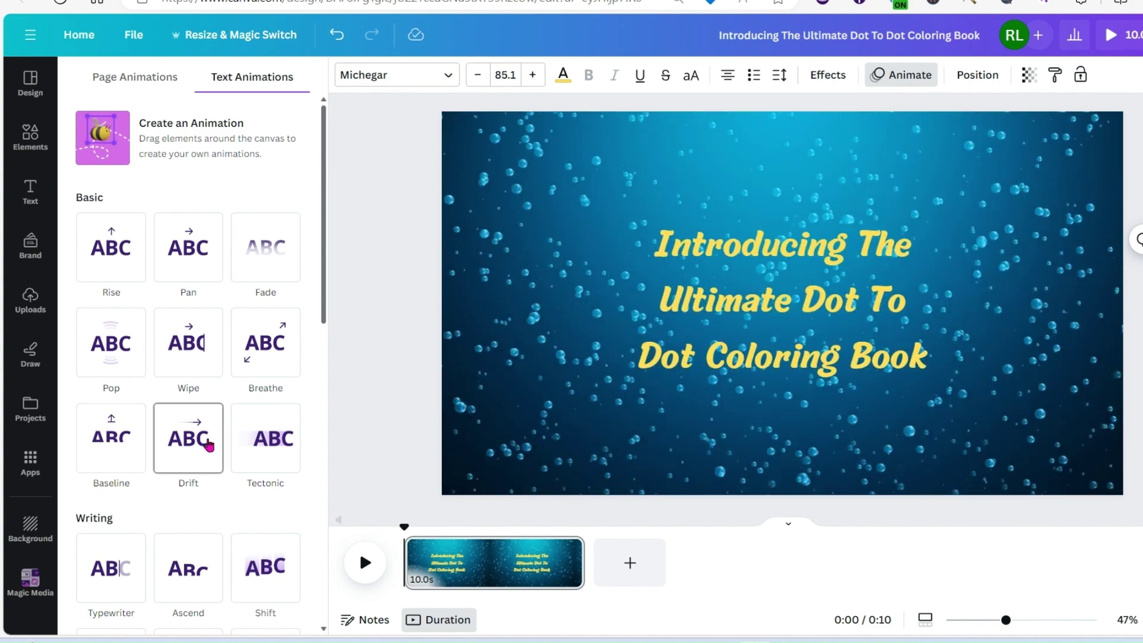
pyautogui.click(195, 358)
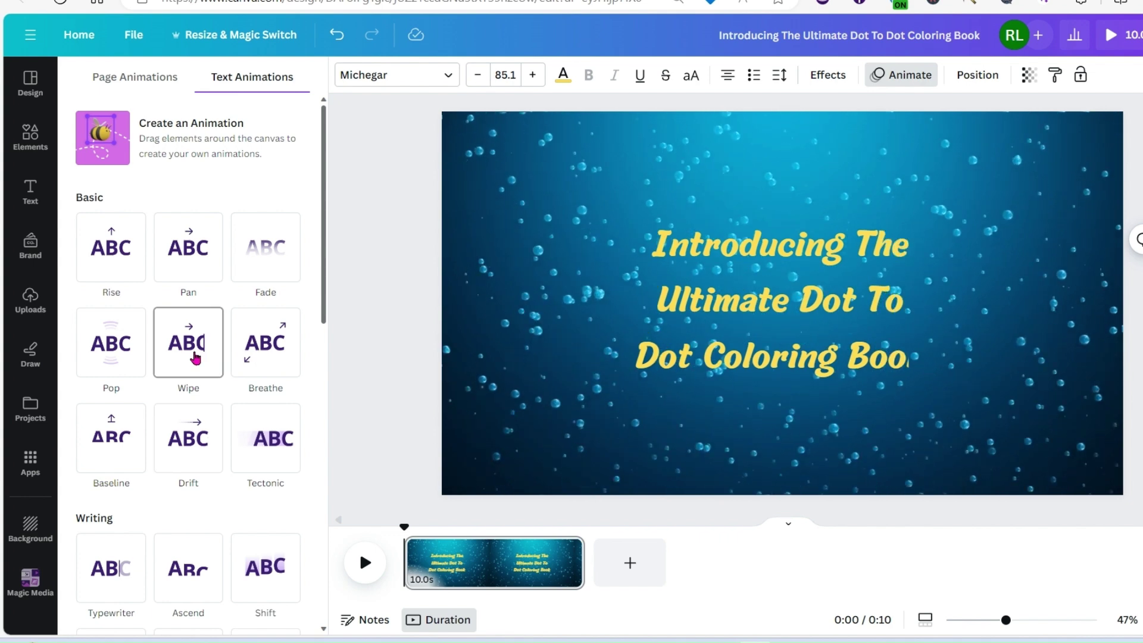
pyautogui.click(187, 266)
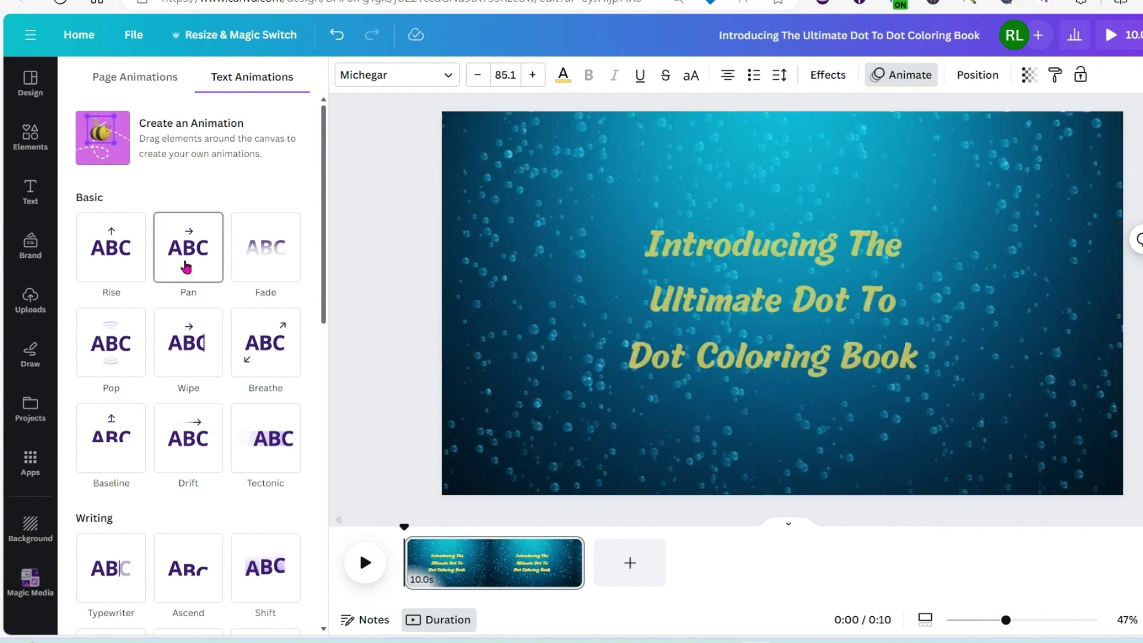
pyautogui.click(258, 258)
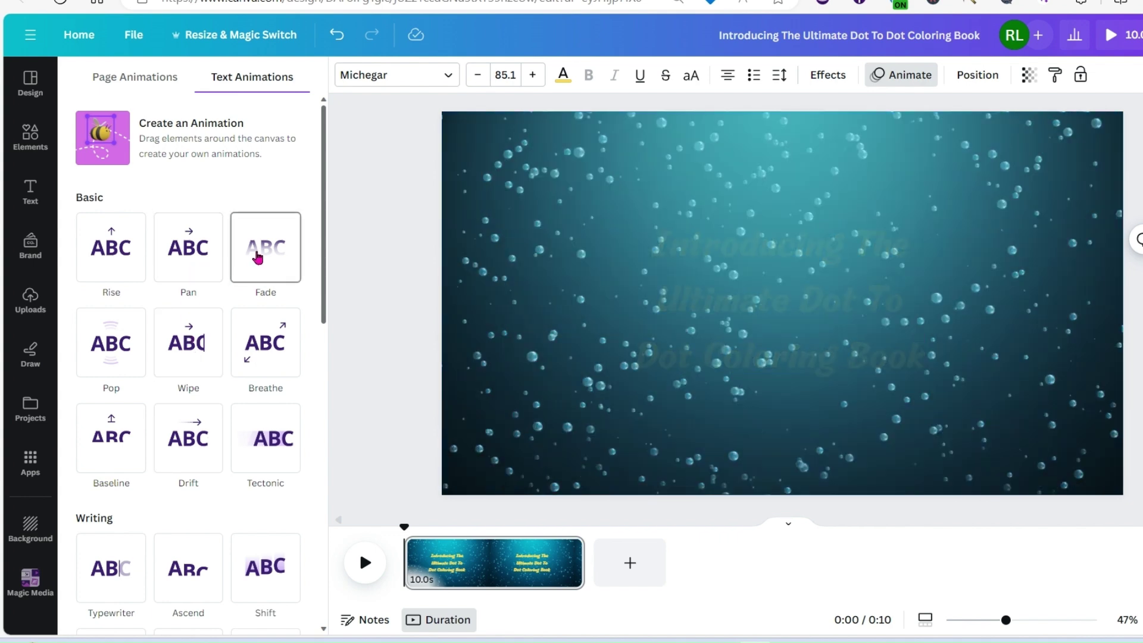
pyautogui.click(262, 357)
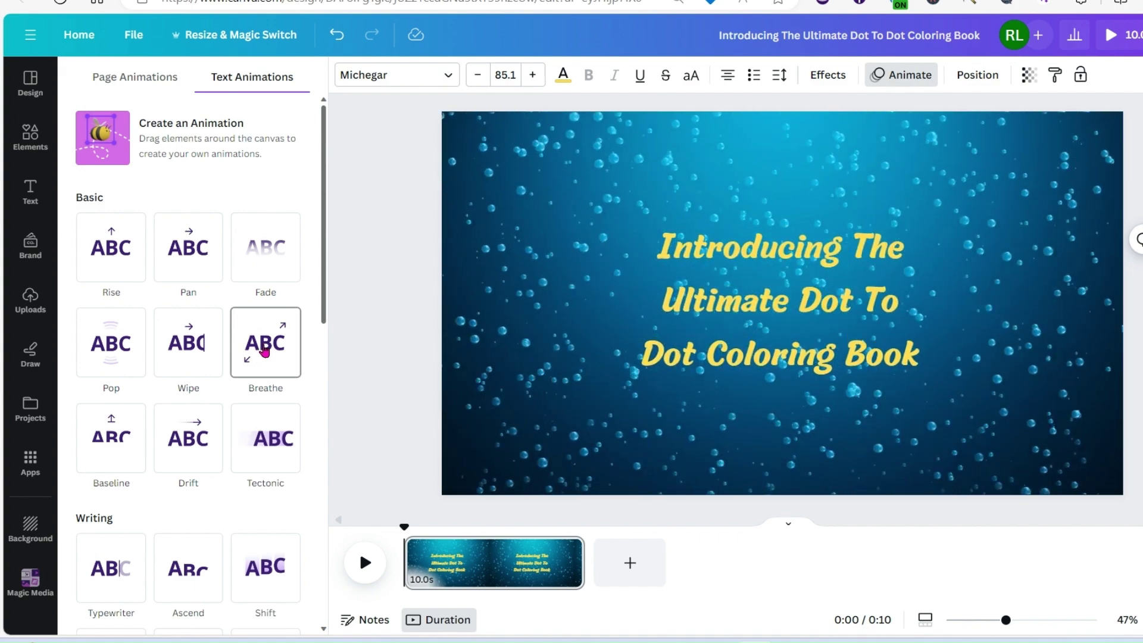
pyautogui.click(265, 352)
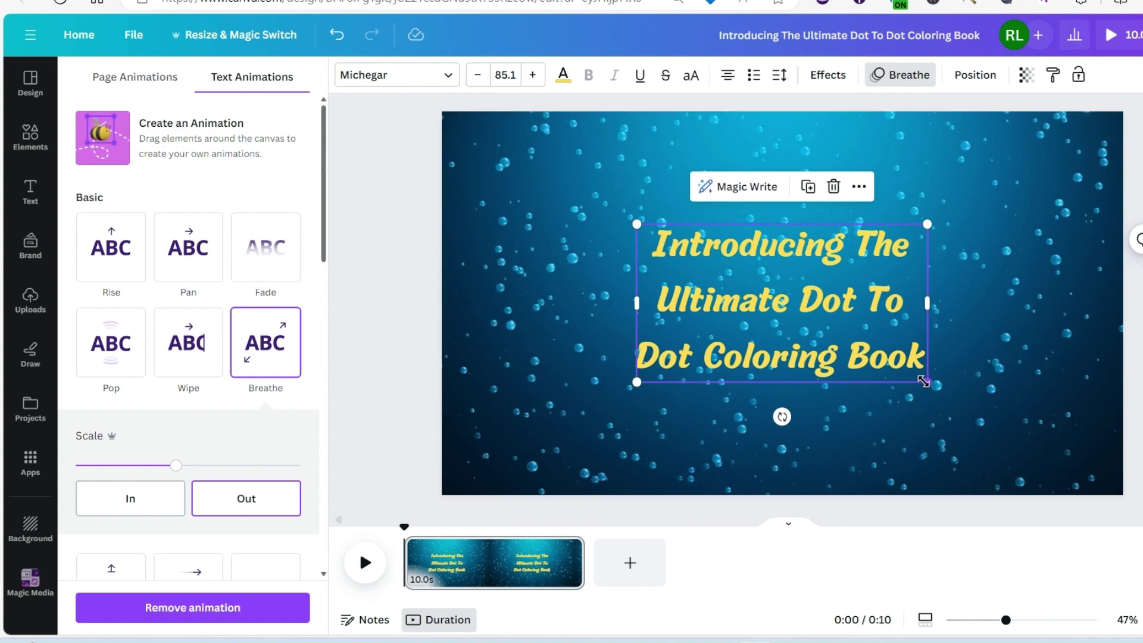
# - Enlarge the title to size 129, centre it on the page, and play the preview
pyautogui.moveTo(922, 381); pyautogui.dragTo(1002, 422)
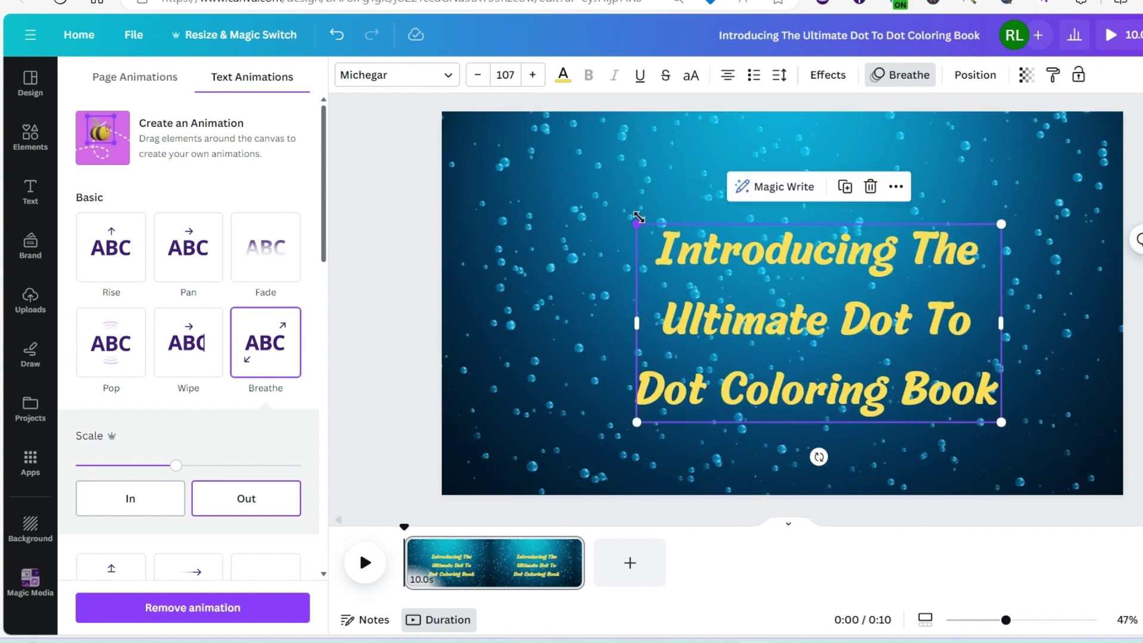
pyautogui.moveTo(637, 218); pyautogui.dragTo(561, 179)
pyautogui.moveTo(789, 303)
pyautogui.mouseDown()
pyautogui.moveTo(779, 309)
pyautogui.moveTo(798, 306)
pyautogui.moveTo(778, 306)
pyautogui.moveTo(728, 246)
pyautogui.moveTo(826, 298)
pyautogui.moveTo(787, 301)
pyautogui.mouseUp()
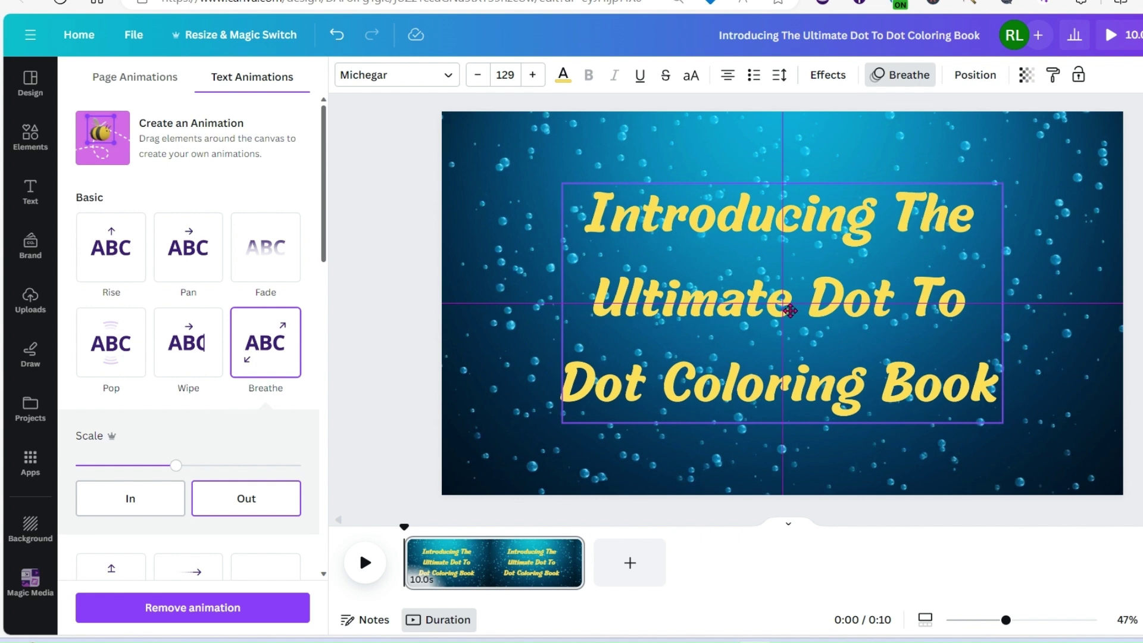
pyautogui.moveTo(790, 310); pyautogui.dragTo(784, 310)
pyautogui.click(783, 312)
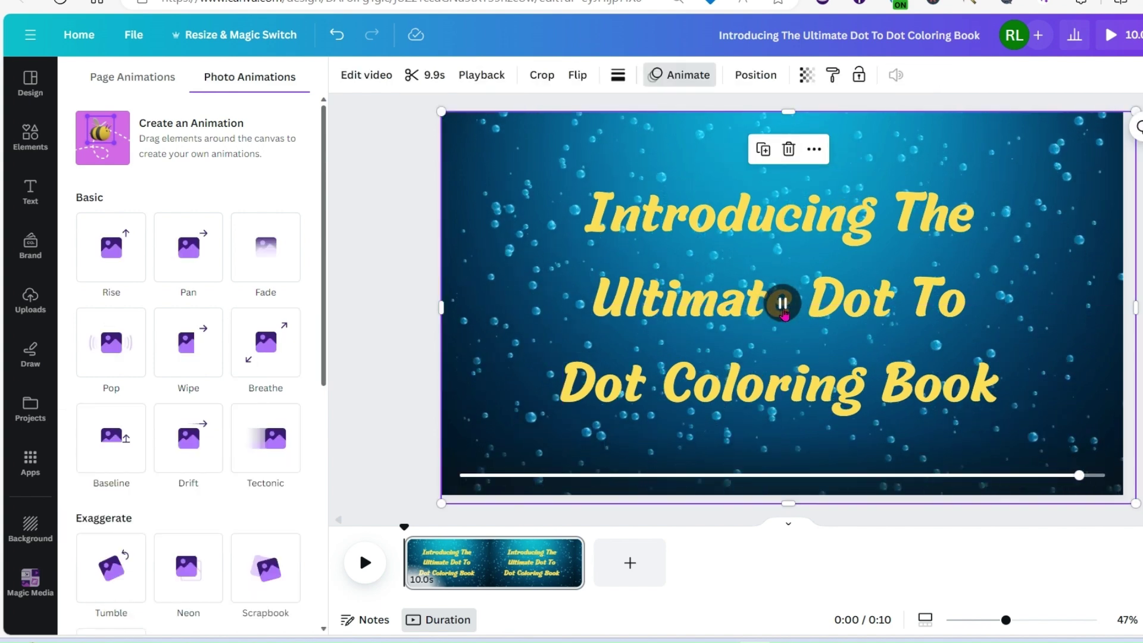
pyautogui.click(365, 563)
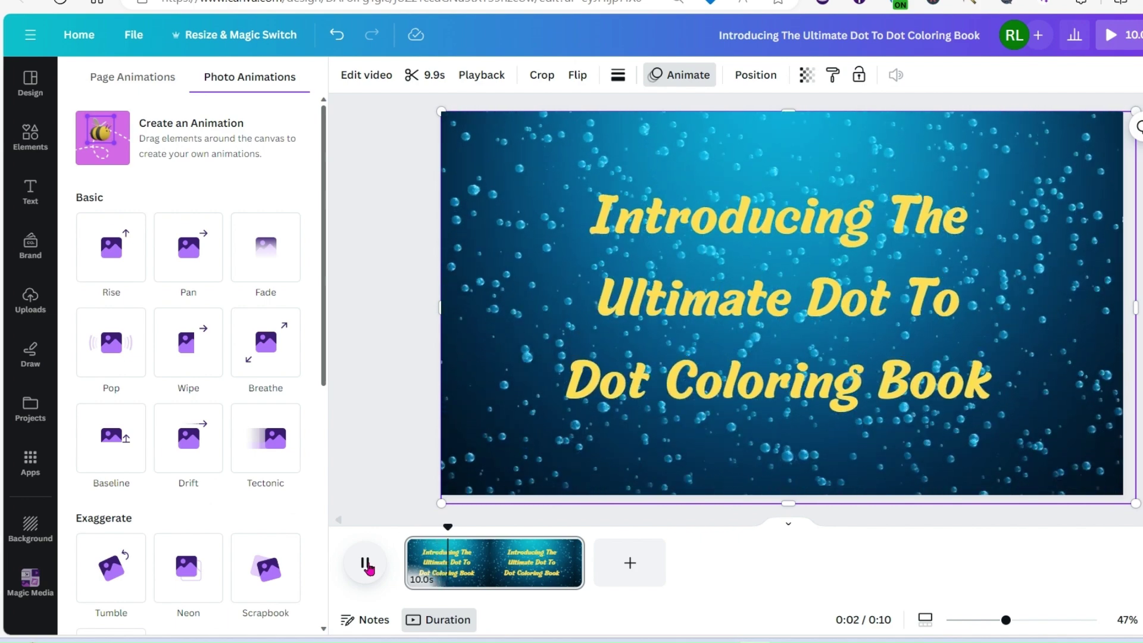
# - Trim the title page to about 3.1 seconds and add a blank 5-second second page
pyautogui.moveTo(583, 563); pyautogui.dragTo(500, 571)
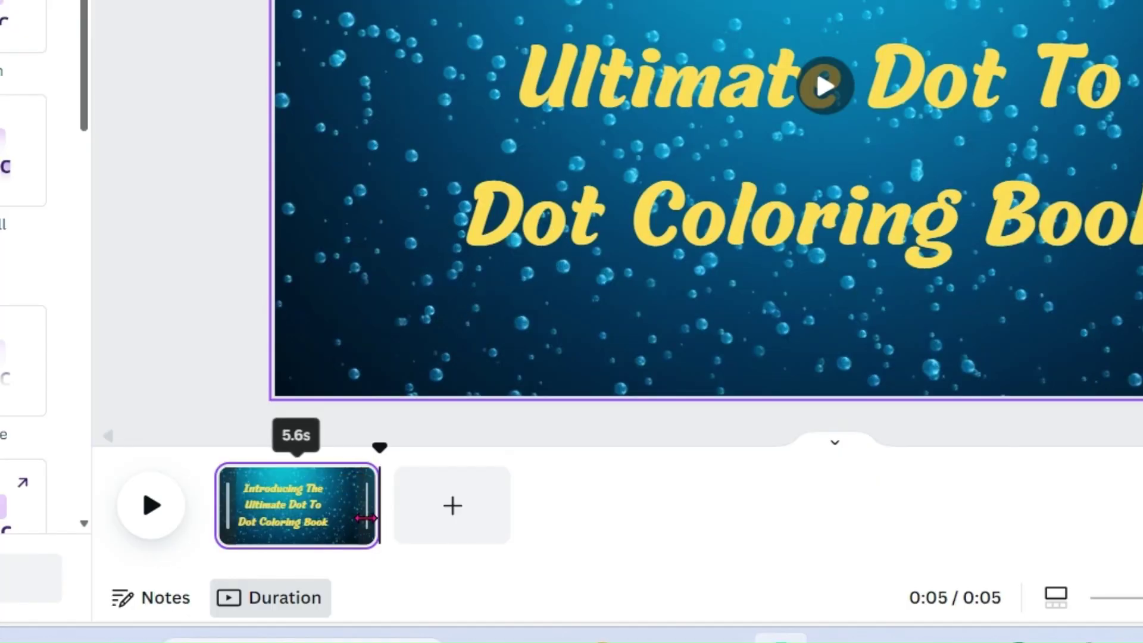
pyautogui.moveTo(366, 518); pyautogui.dragTo(292, 552)
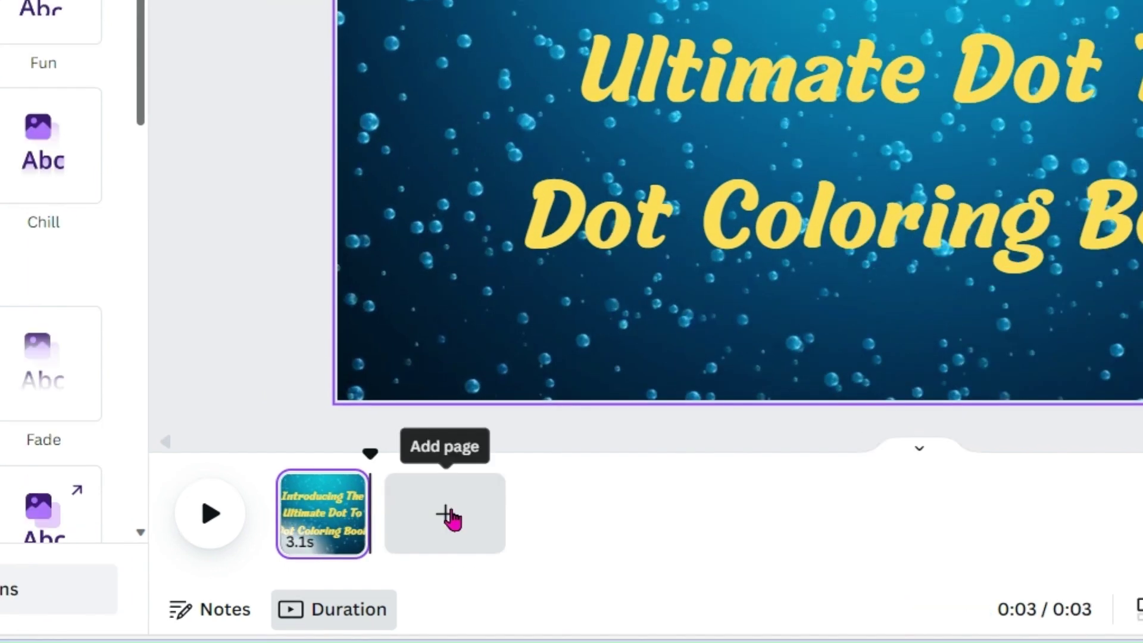
pyautogui.click(445, 518)
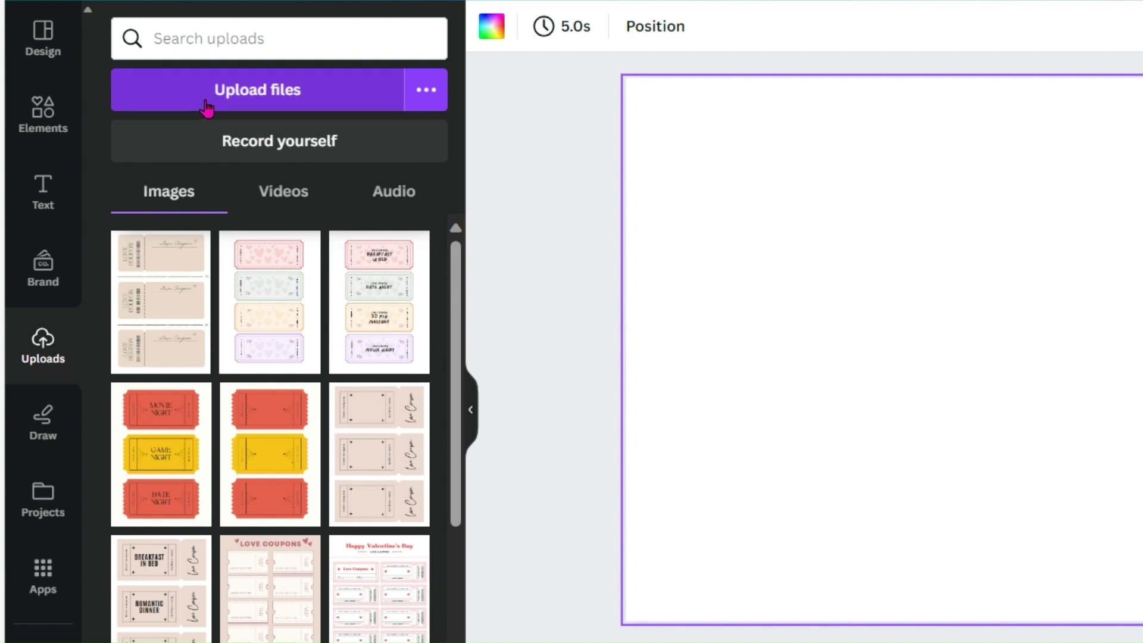
# - Upload images and place the girl-with-book photo on page 2, enlarged, with a Breathe animation
pyautogui.click(206, 107)
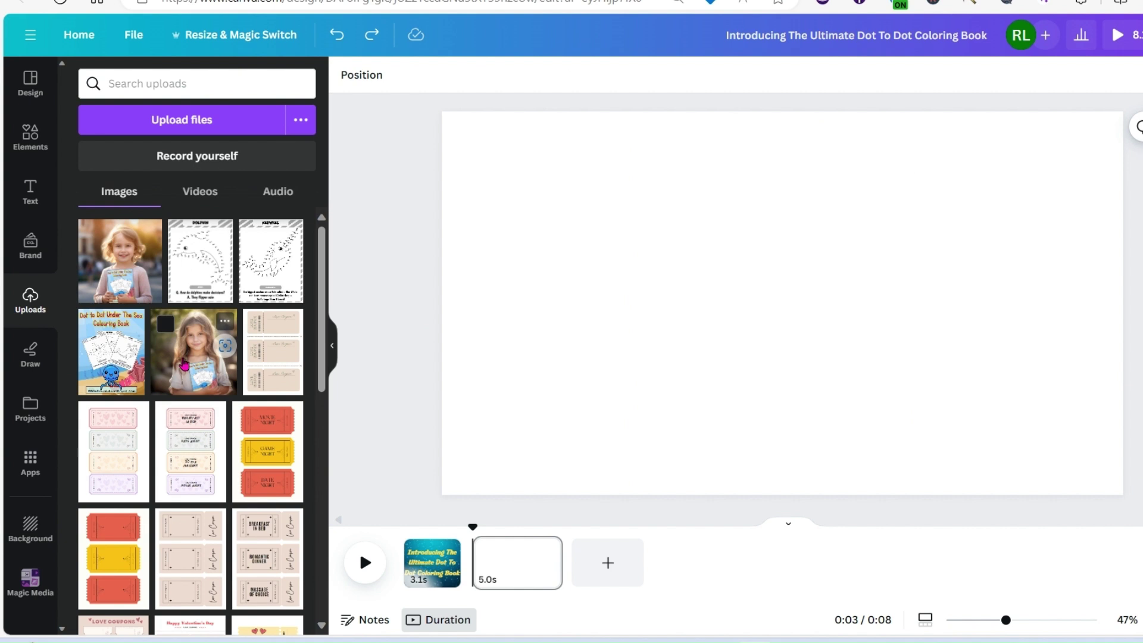
pyautogui.click(183, 364)
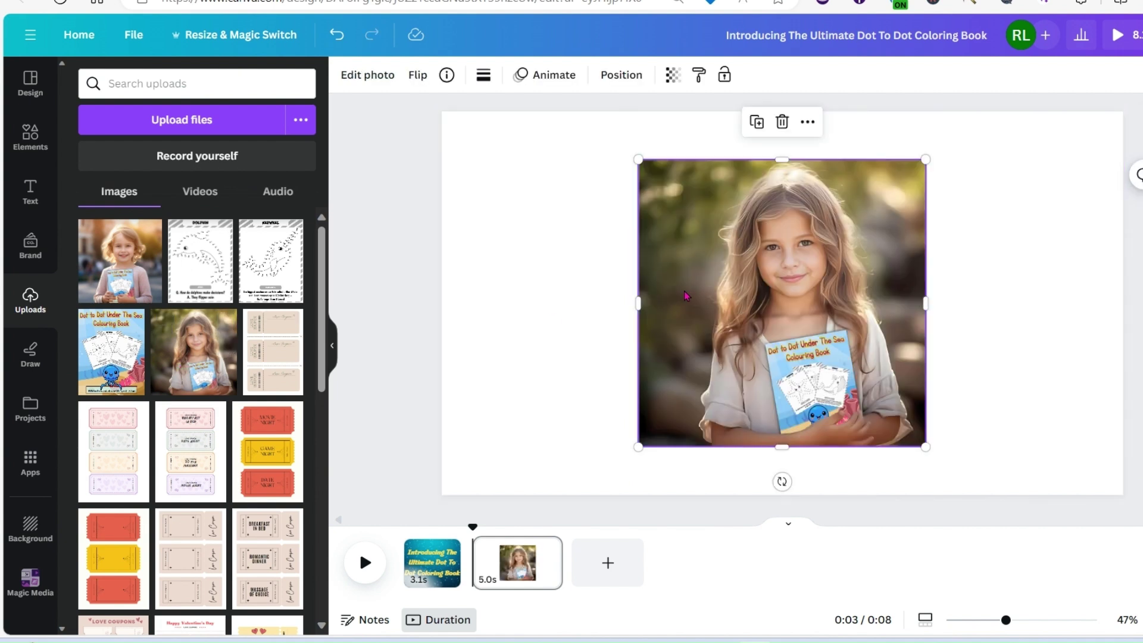
pyautogui.click(538, 79)
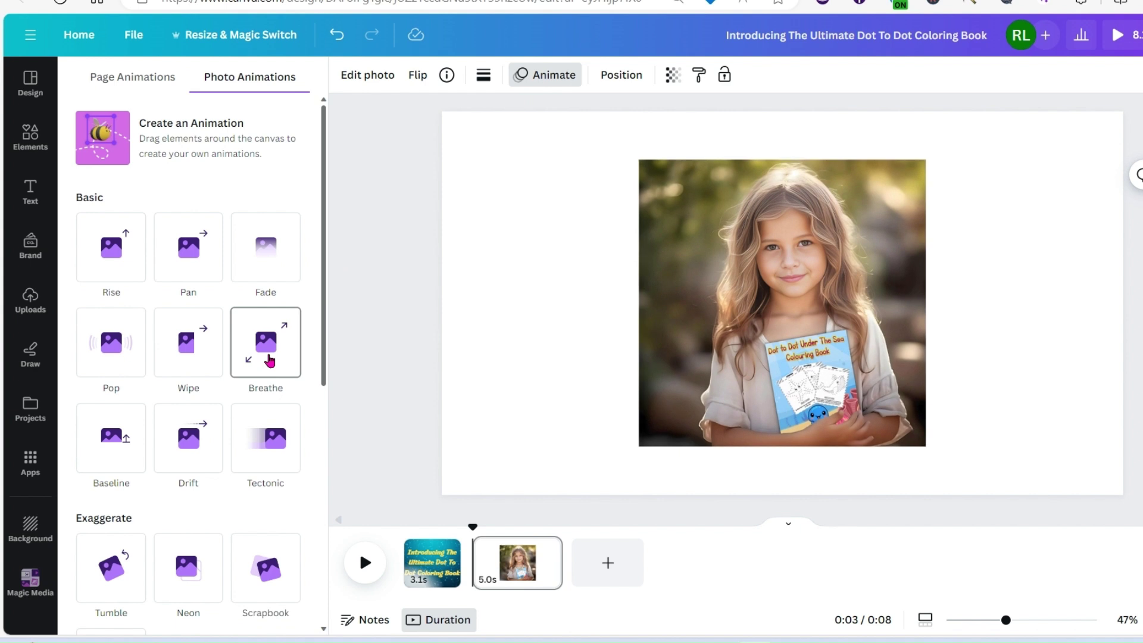
pyautogui.click(269, 359)
pyautogui.moveTo(636, 158); pyautogui.dragTo(563, 130)
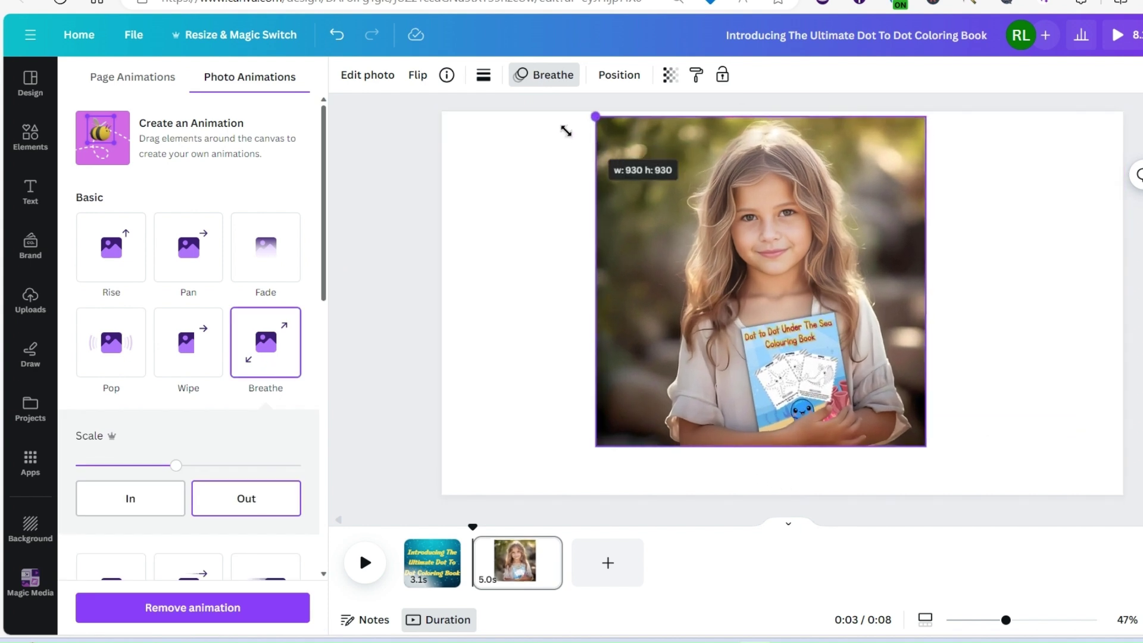
pyautogui.moveTo(665, 252); pyautogui.dragTo(684, 274)
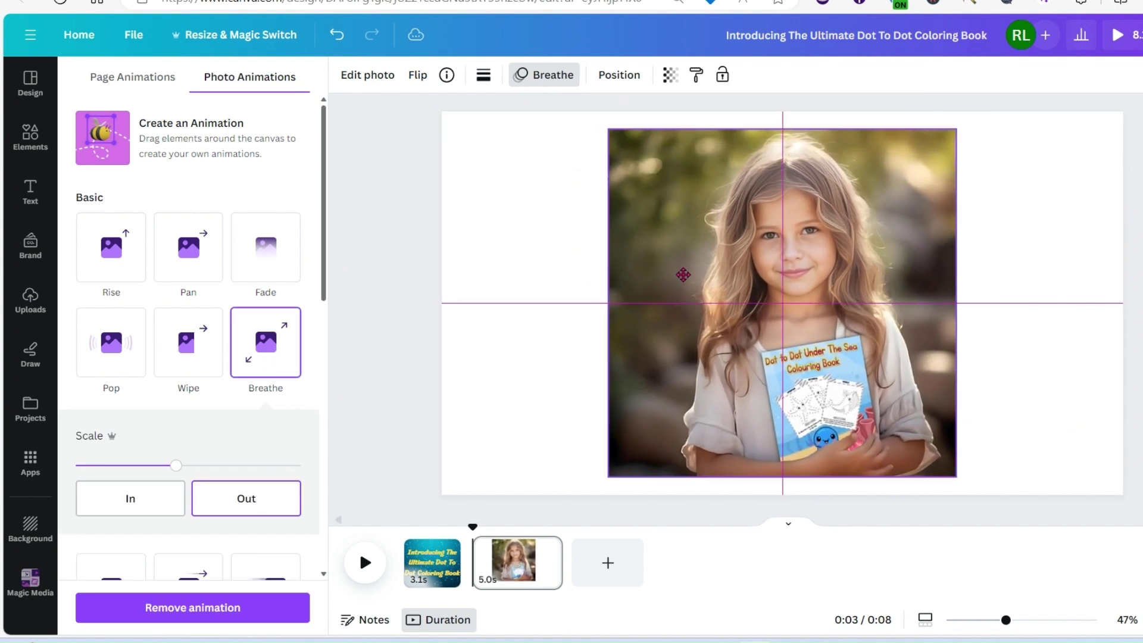
# - Make the page background turquoise and move the photo to the left side
pyautogui.click(542, 346)
pyautogui.click(347, 74)
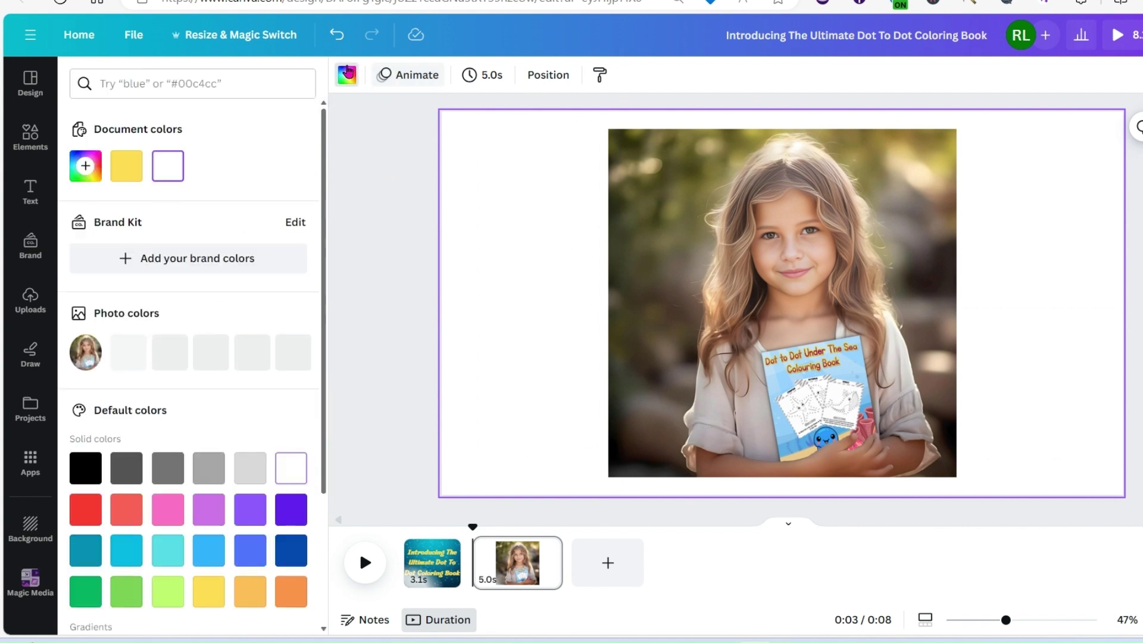
pyautogui.click(172, 549)
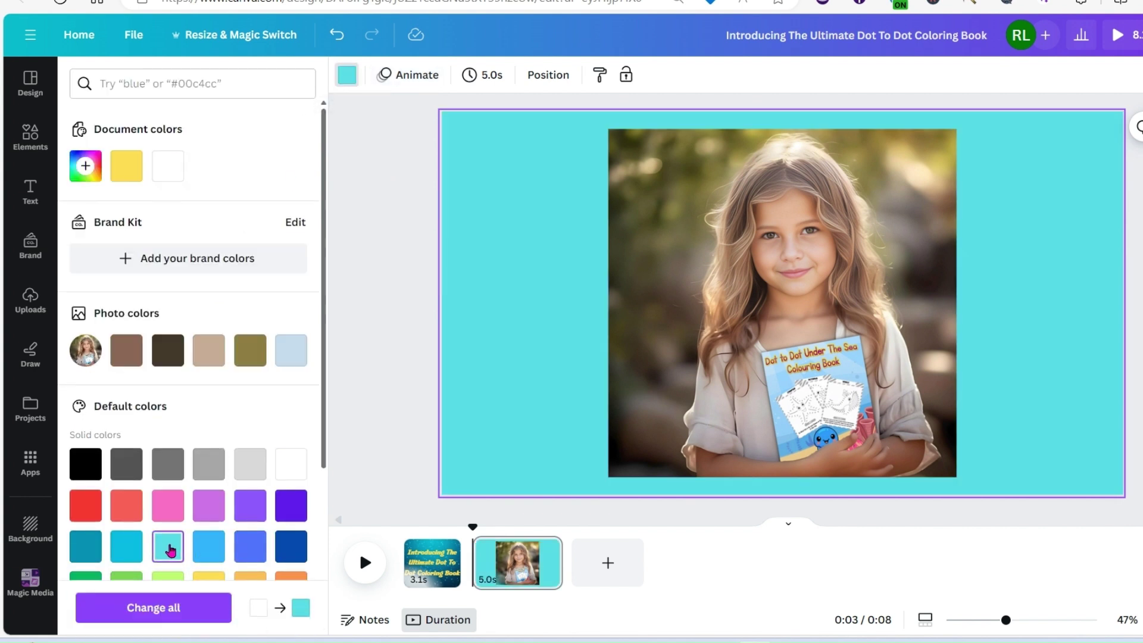
pyautogui.click(806, 369)
pyautogui.moveTo(805, 369); pyautogui.dragTo(660, 365)
pyautogui.click(920, 305)
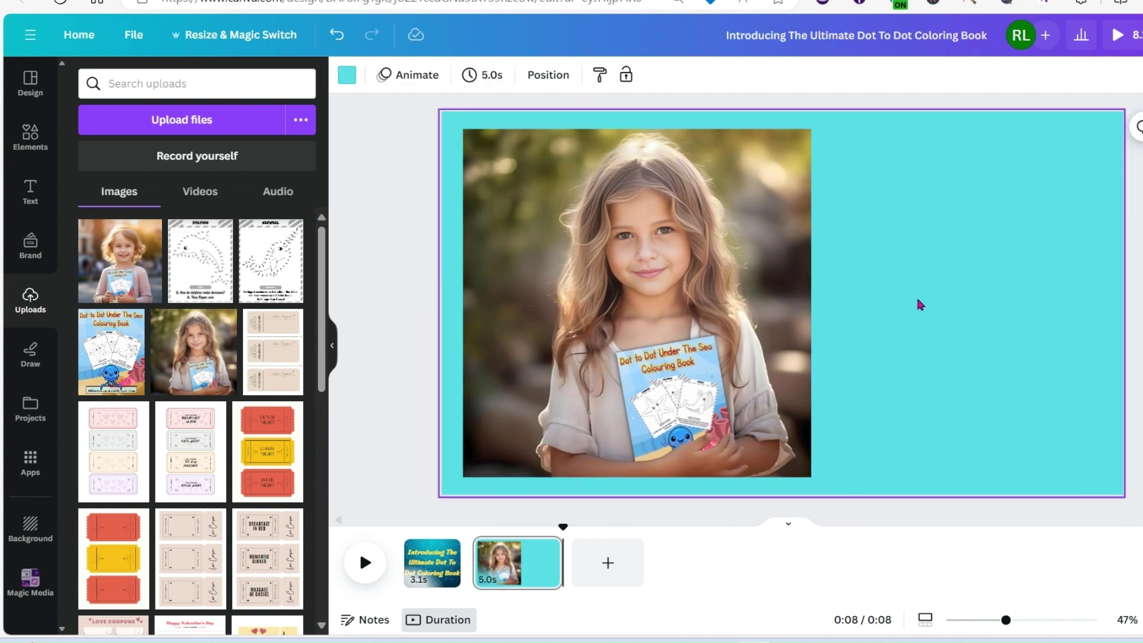
# - Add a caption text box reading '50 Beautiful Images to Complete and Color in'
pyautogui.press('t')
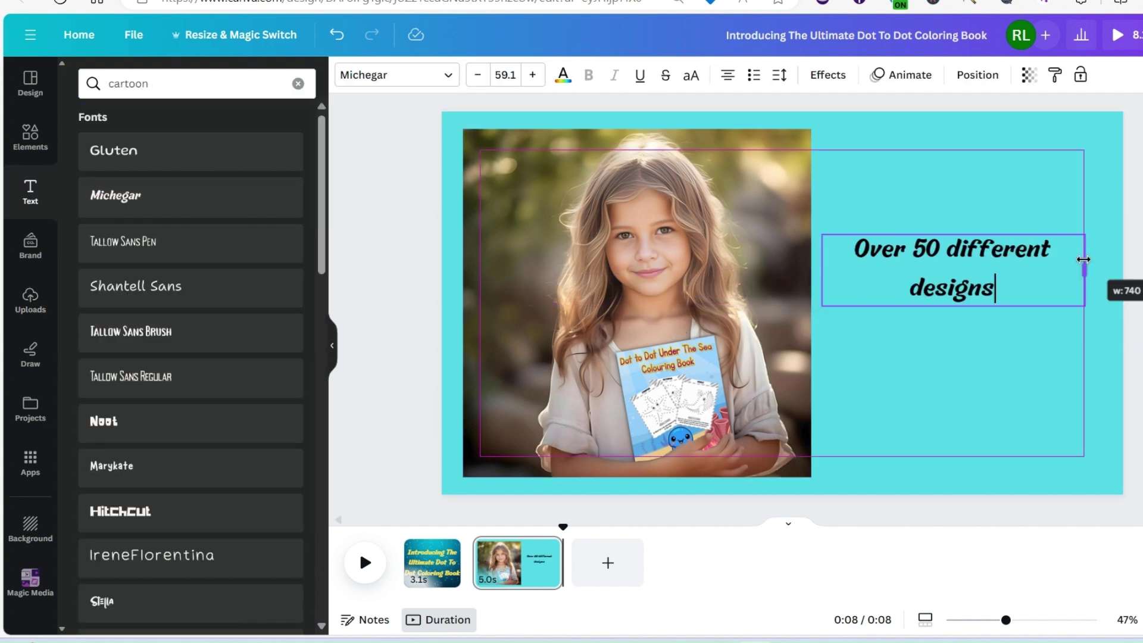
pyautogui.write('Beautiful')
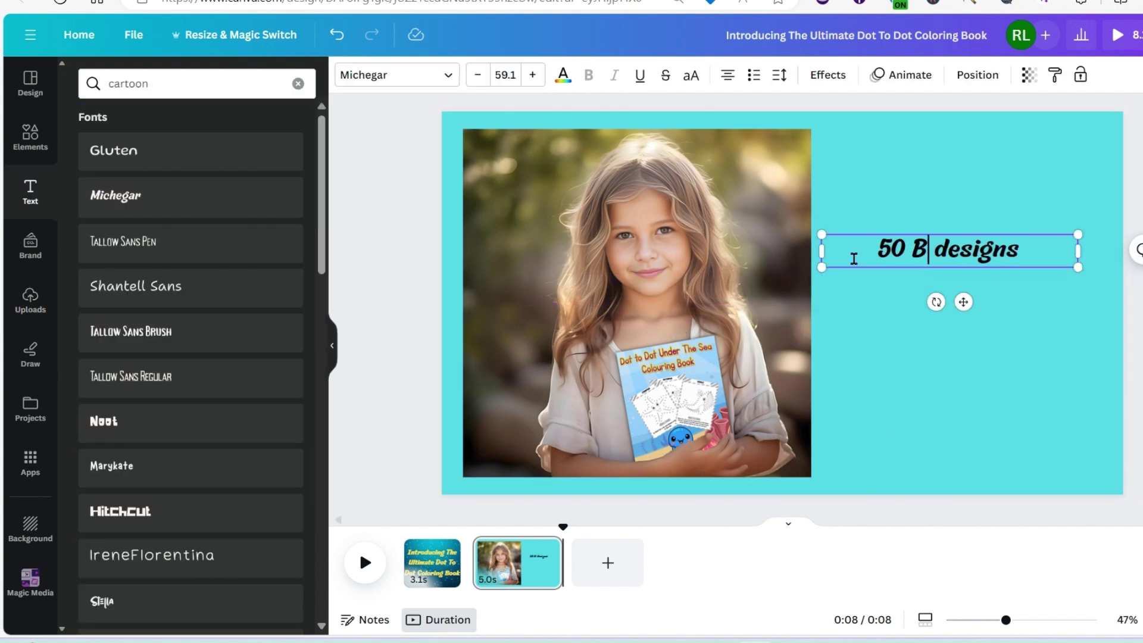
pyautogui.press('Delete')
pyautogui.press('Delete')
pyautogui.press('Delete')
pyautogui.press('Delete')
pyautogui.press('Delete')
pyautogui.press('Delete')
pyautogui.write('Dot To Dot Images to Complete and Color in')
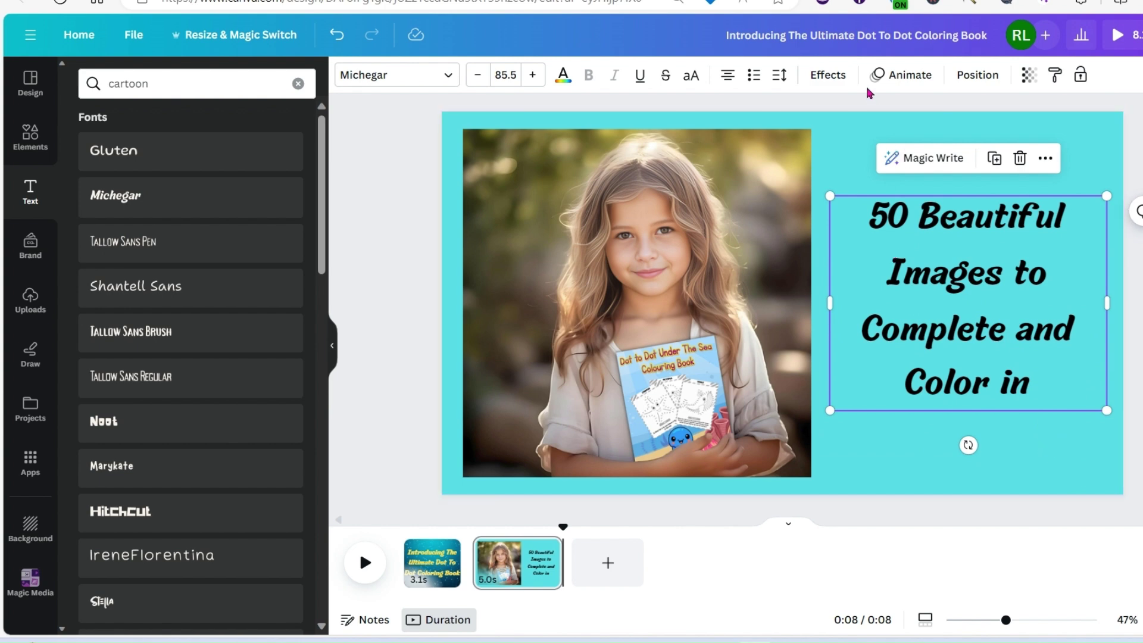
# - Give the caption a Burst entrance animation and select all of its text
pyautogui.click(893, 75)
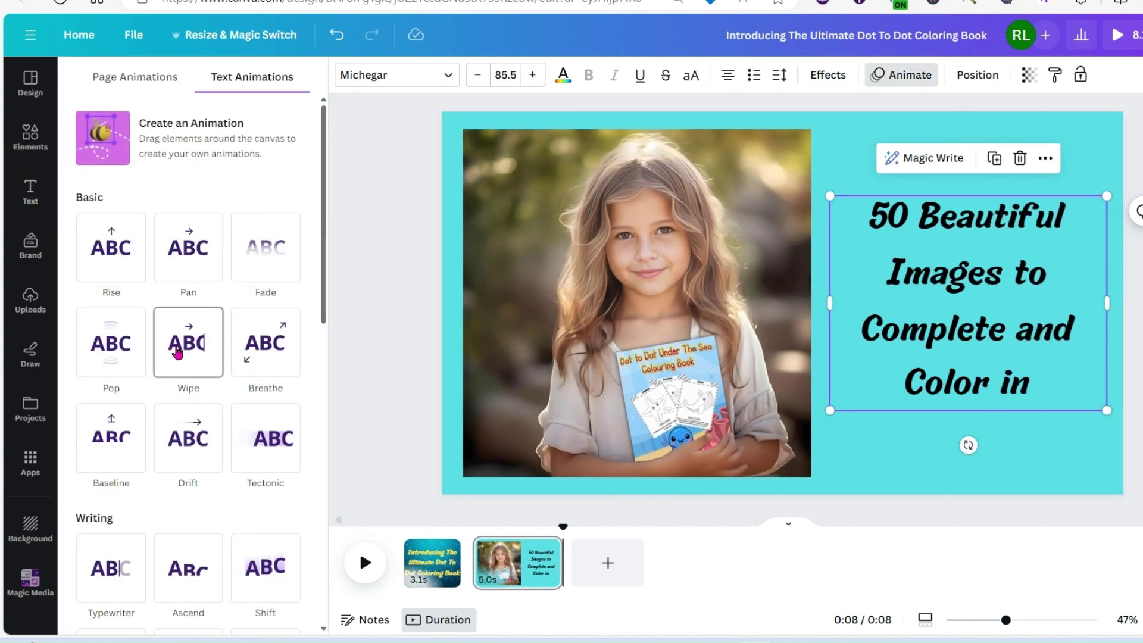
pyautogui.scroll(-3, 179, 387)
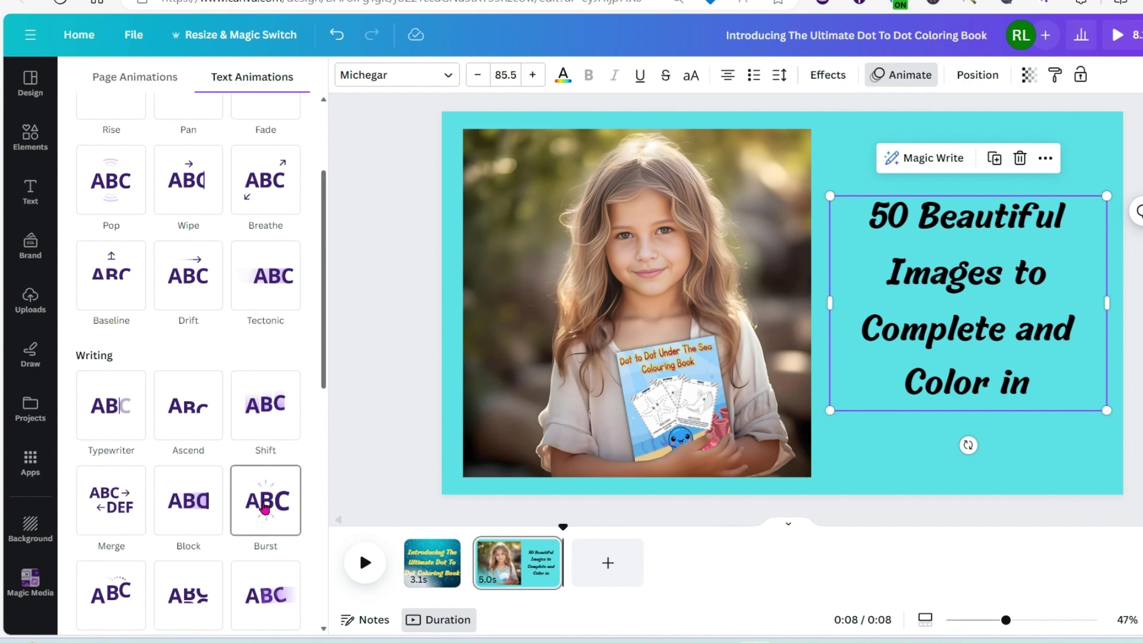
pyautogui.click(265, 507)
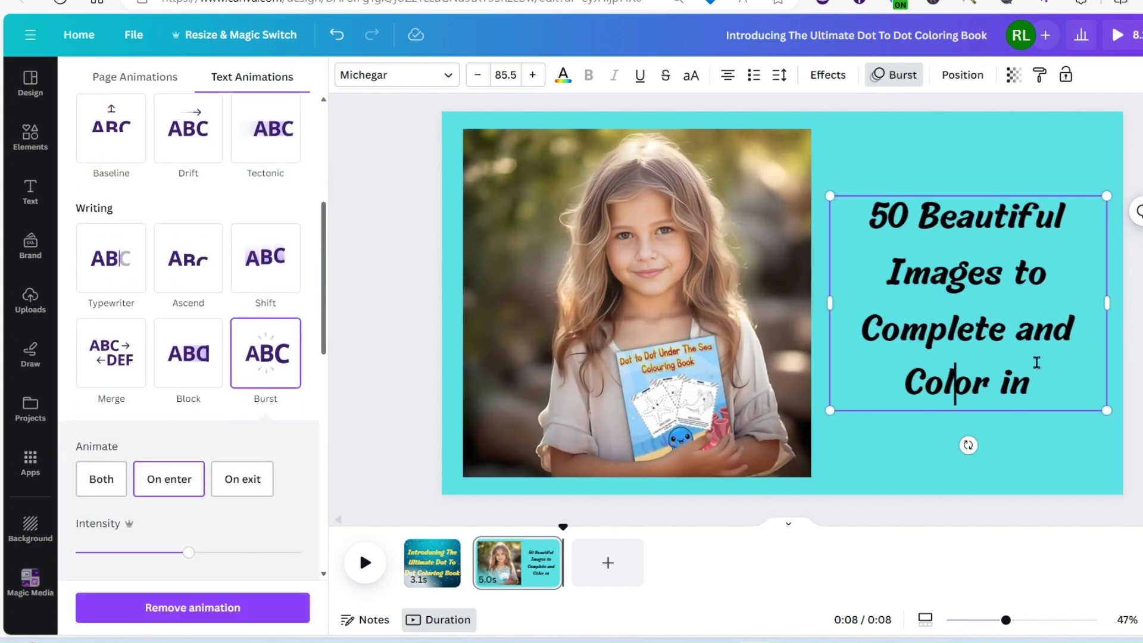
pyautogui.moveTo(1044, 381); pyautogui.dragTo(858, 225)
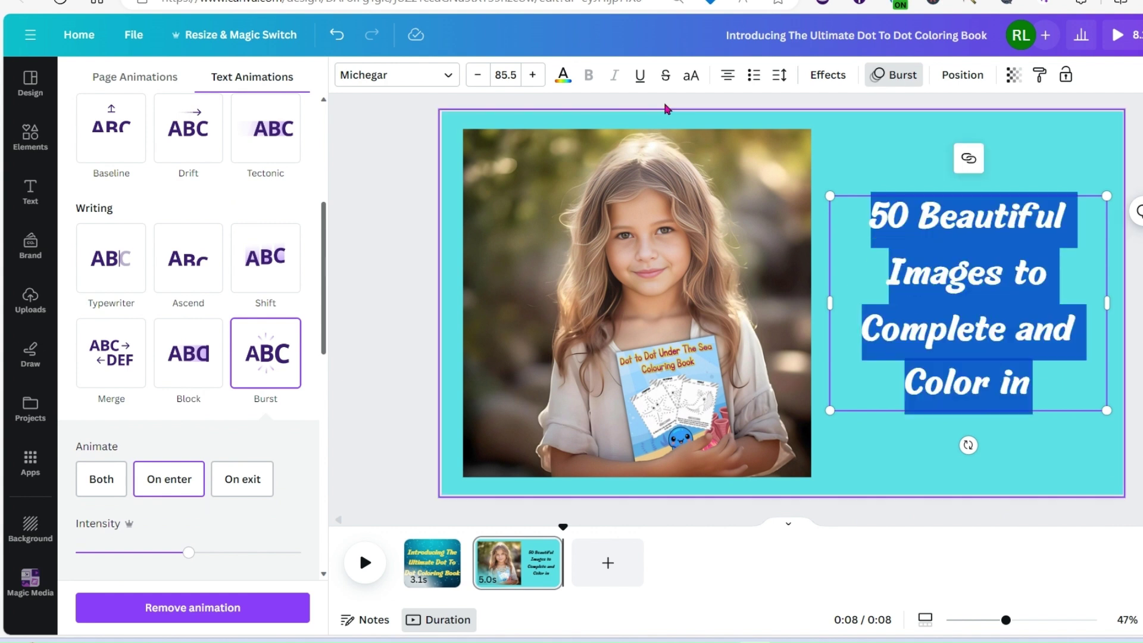
# - Turn the '50 Beautiful Images to Complete and Color in' caption yellow (#FFDE59)
pyautogui.click(560, 76)
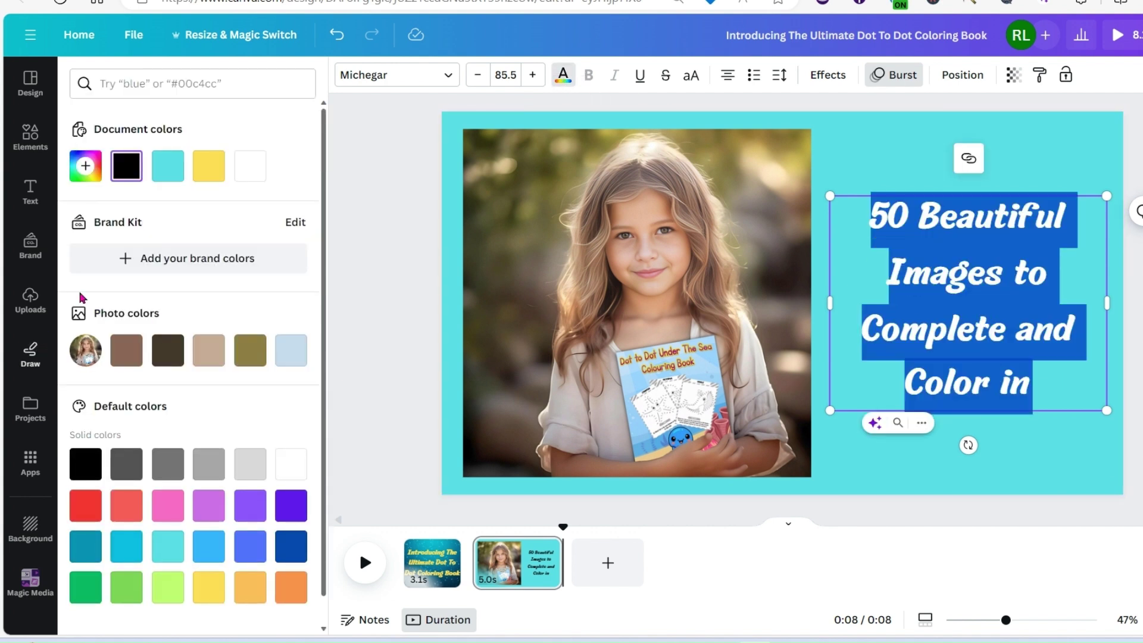
pyautogui.click(208, 166)
pyautogui.click(209, 166)
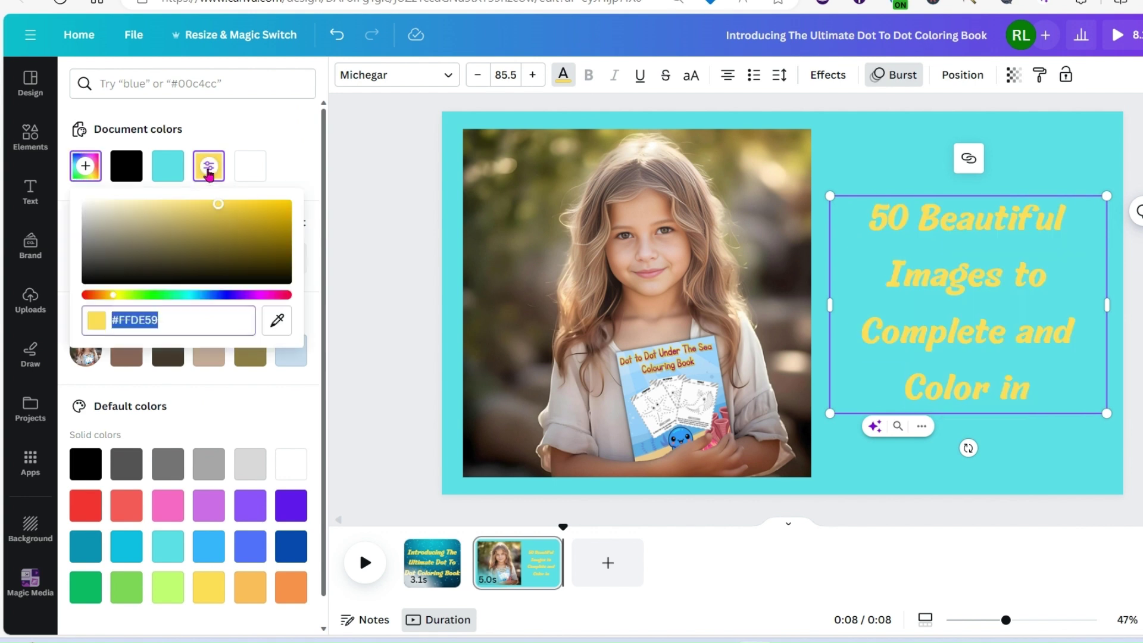
pyautogui.click(1134, 491)
# - Darken the page 2 background to deep teal and replay the video from the start
pyautogui.click(1032, 457)
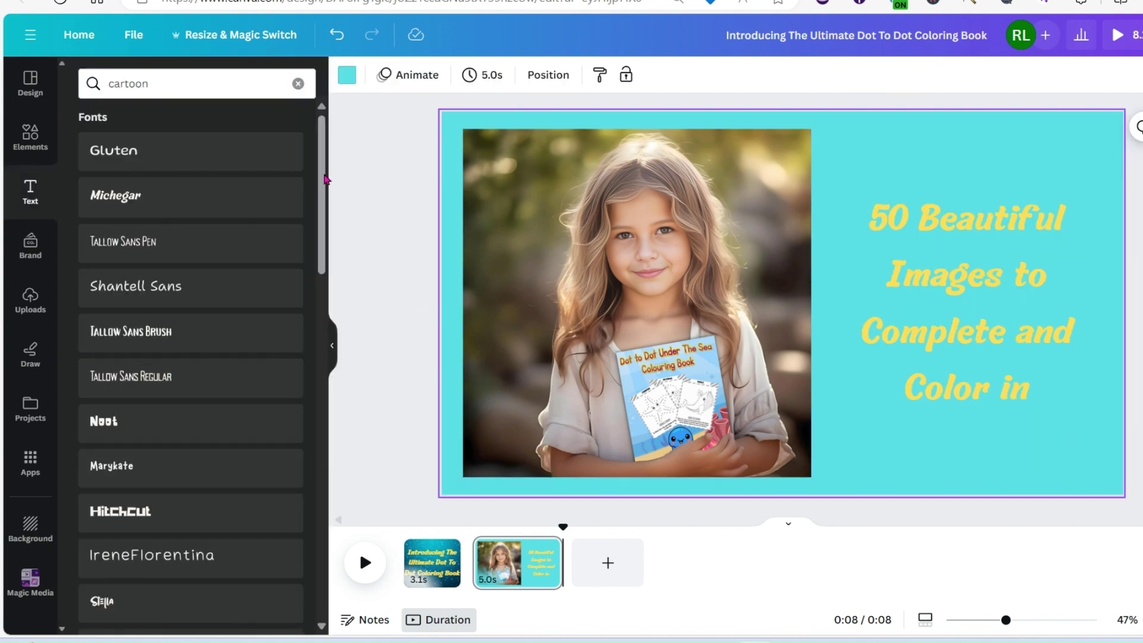
pyautogui.click(344, 79)
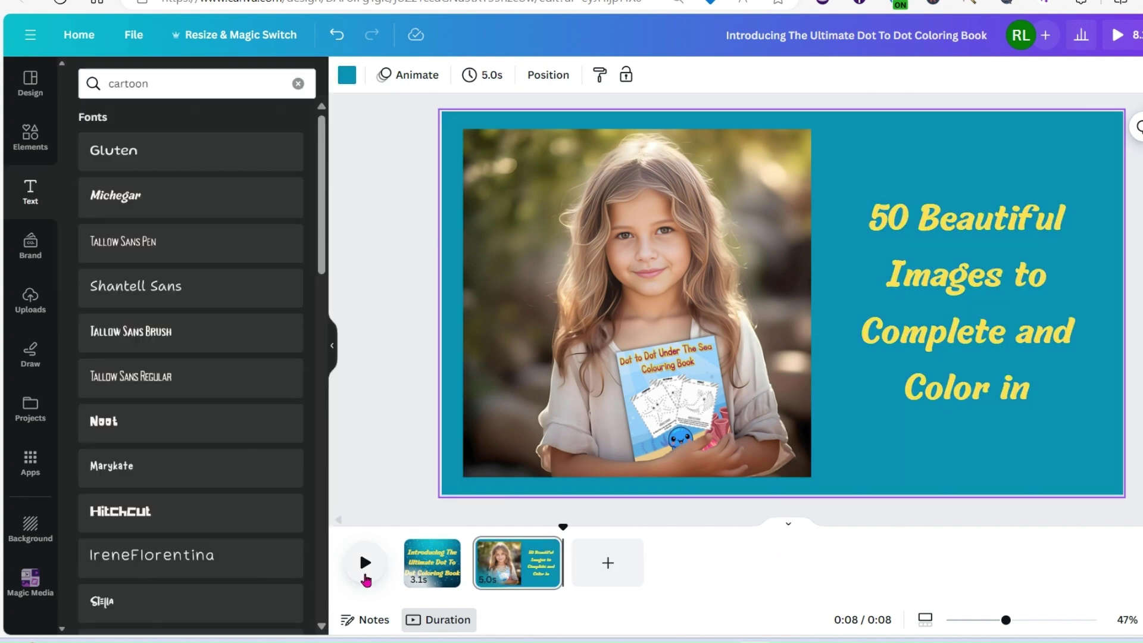
pyautogui.click(404, 530)
pyautogui.click(363, 556)
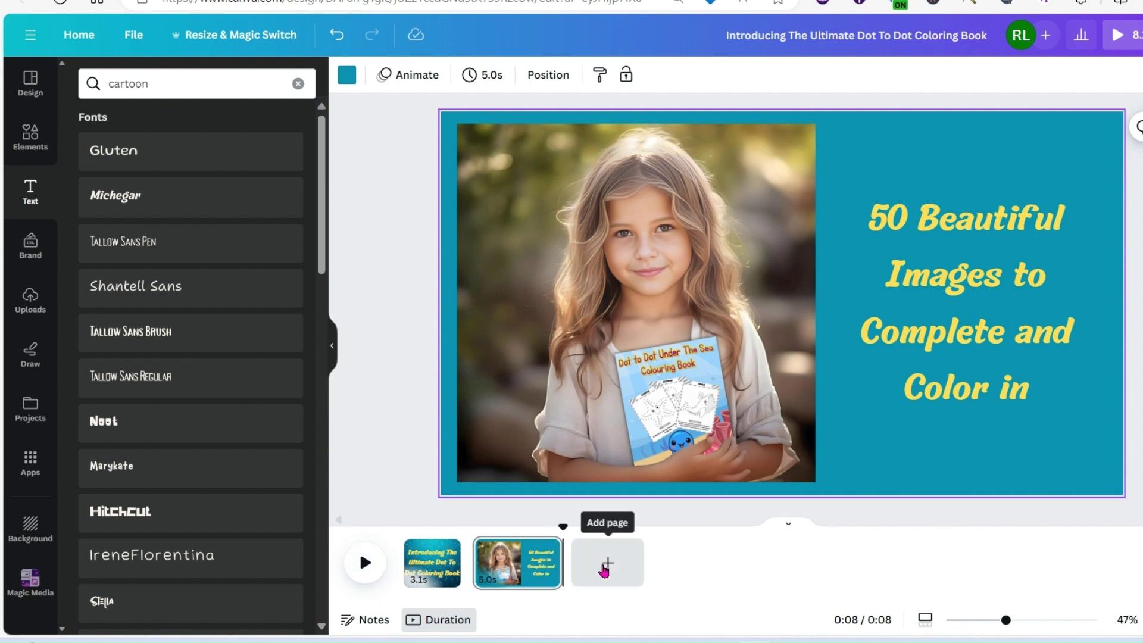
# - Add a third page and place the narwhal and dolphin dot-to-dot spread on it
pyautogui.click(606, 565)
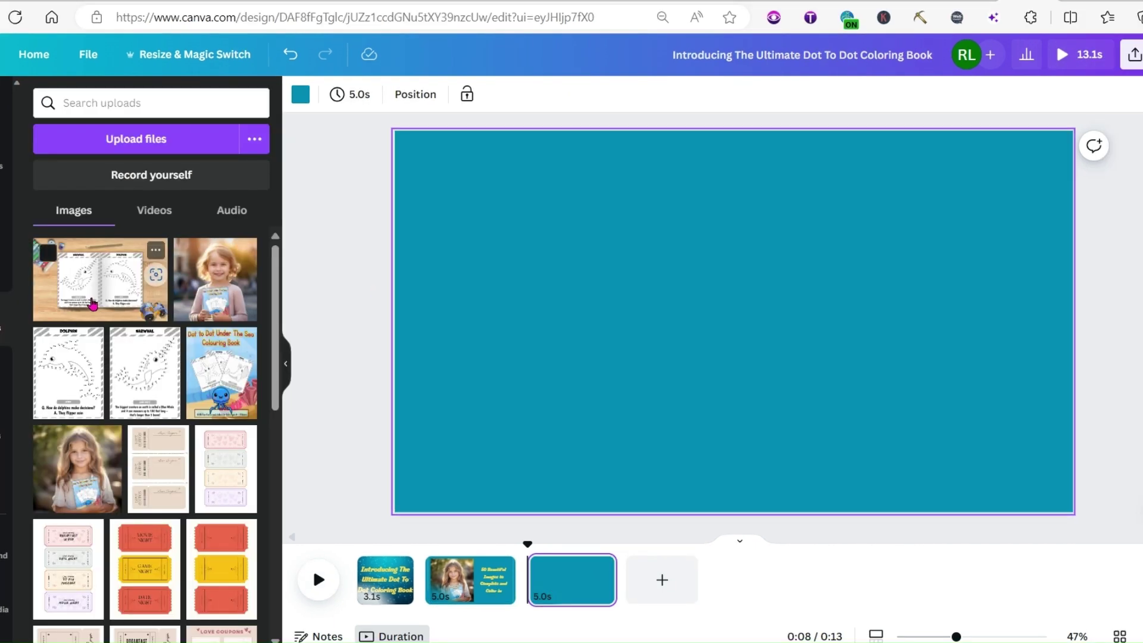
pyautogui.moveTo(93, 302); pyautogui.dragTo(653, 265)
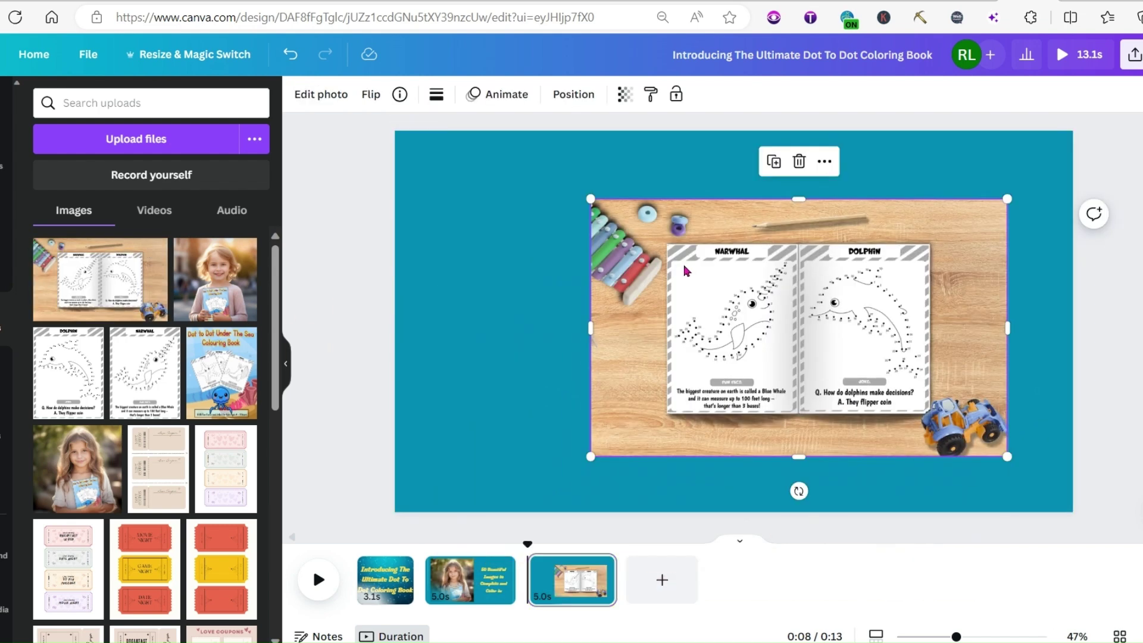
pyautogui.rightClick(694, 306)
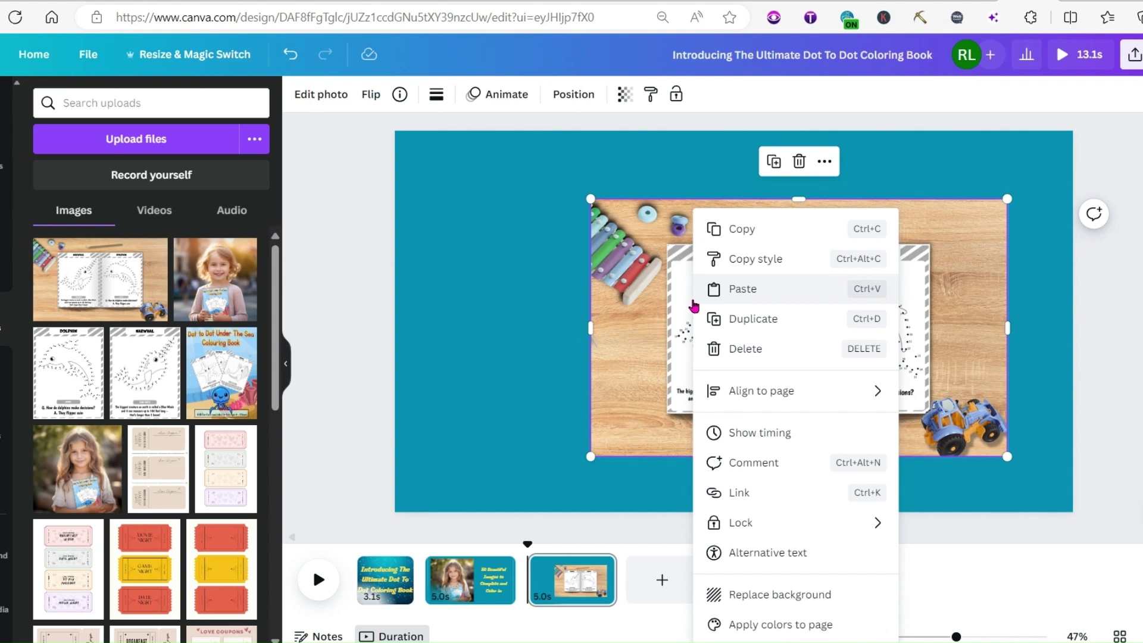
pyautogui.click(632, 328)
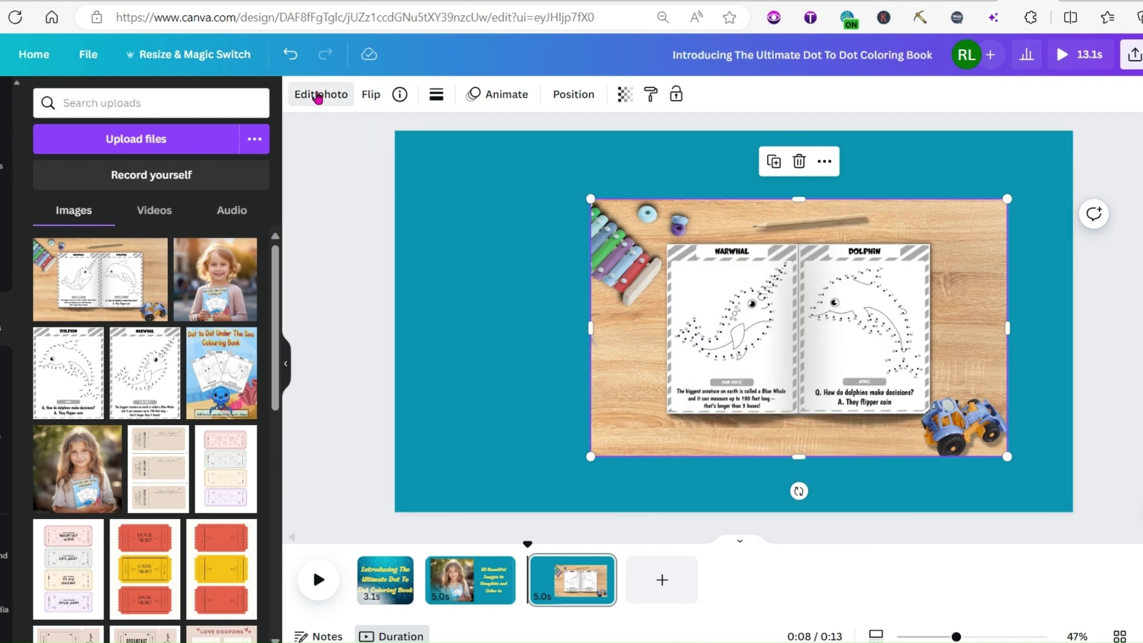
# - Crop the left edge off the dot-to-dot spread
pyautogui.click(318, 96)
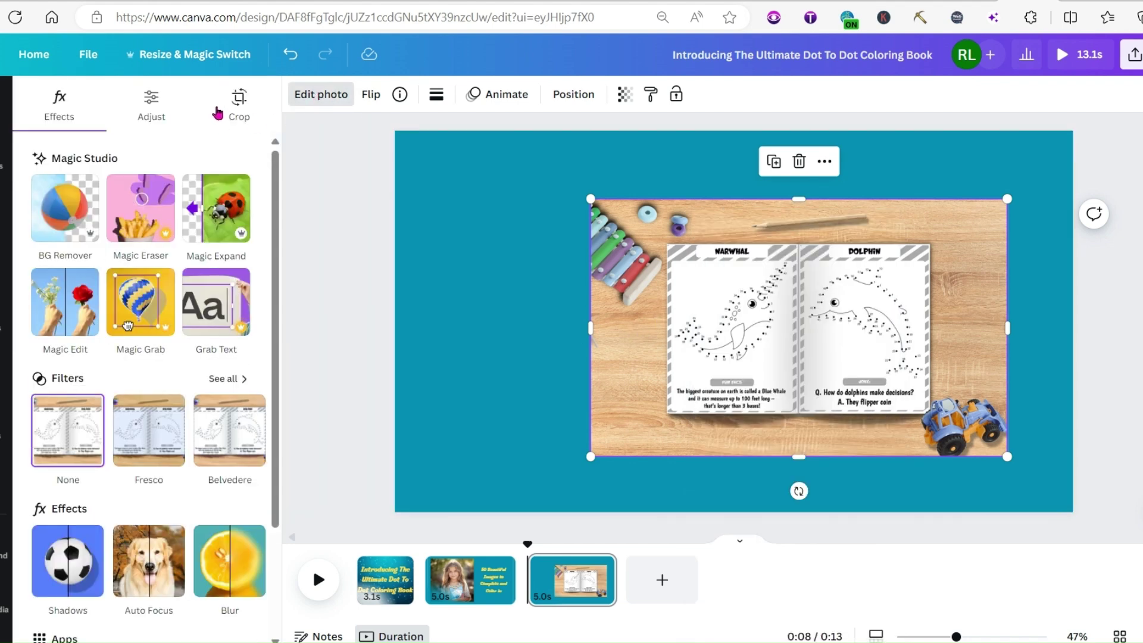
pyautogui.click(238, 106)
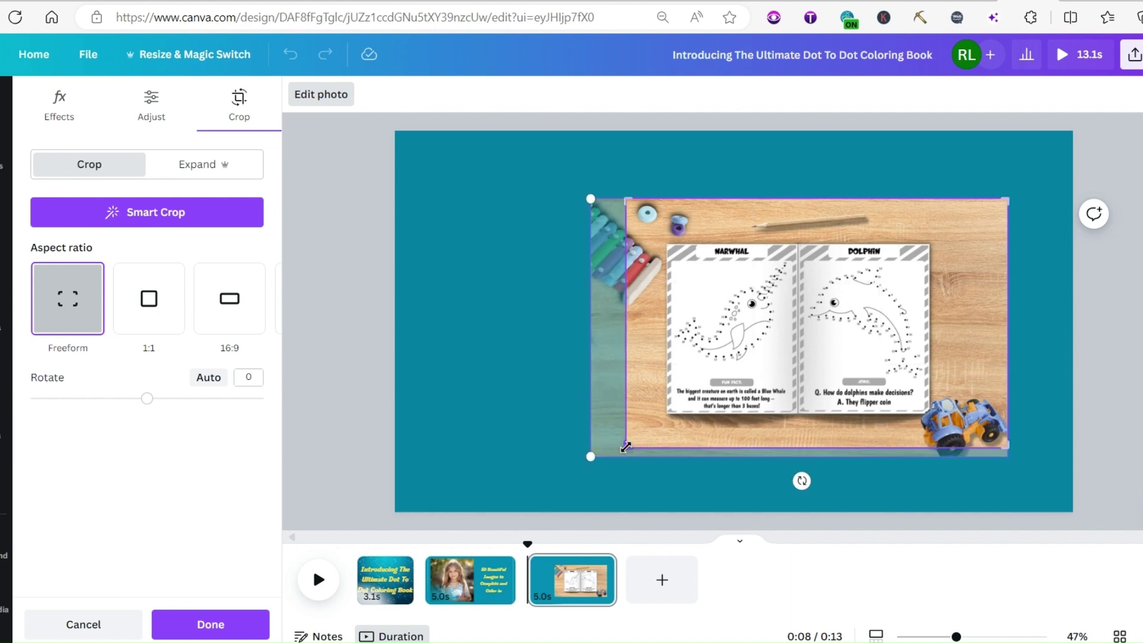
pyautogui.moveTo(594, 460); pyautogui.dragTo(626, 446)
pyautogui.press('Return')
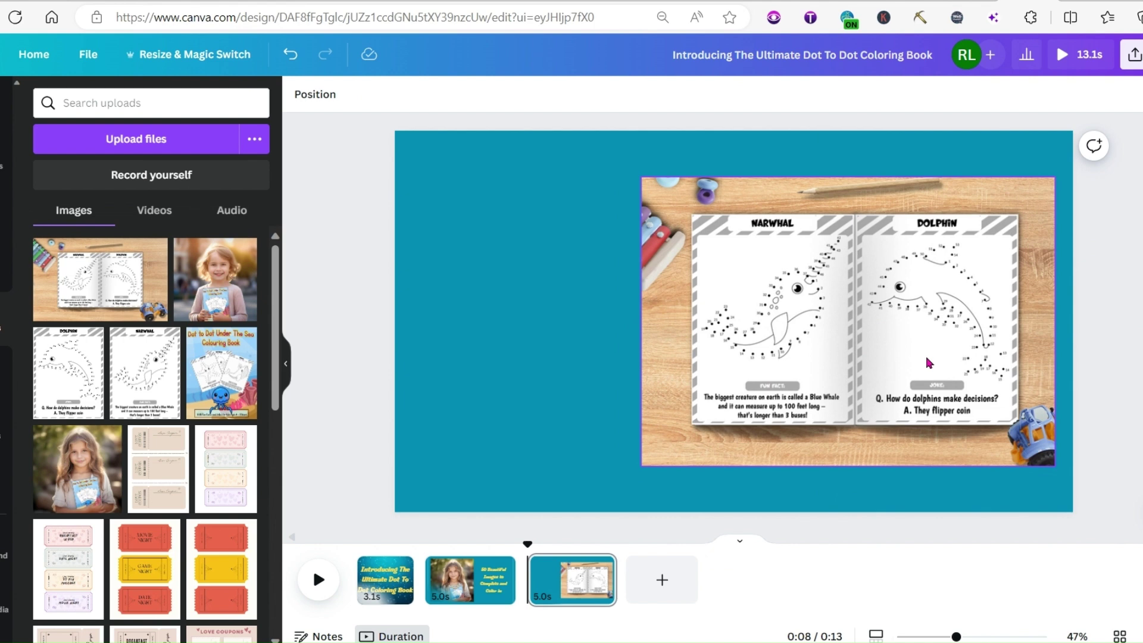
# - Apply the Breathe animation to the dot-to-dot spread
pyautogui.click(498, 94)
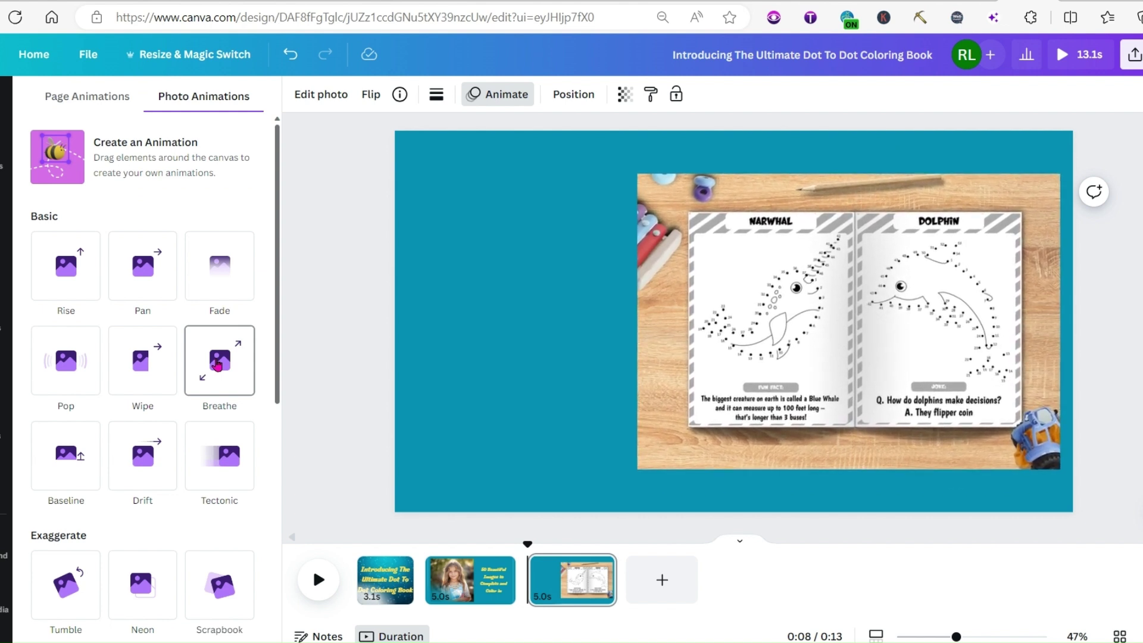
pyautogui.click(217, 365)
pyautogui.click(492, 352)
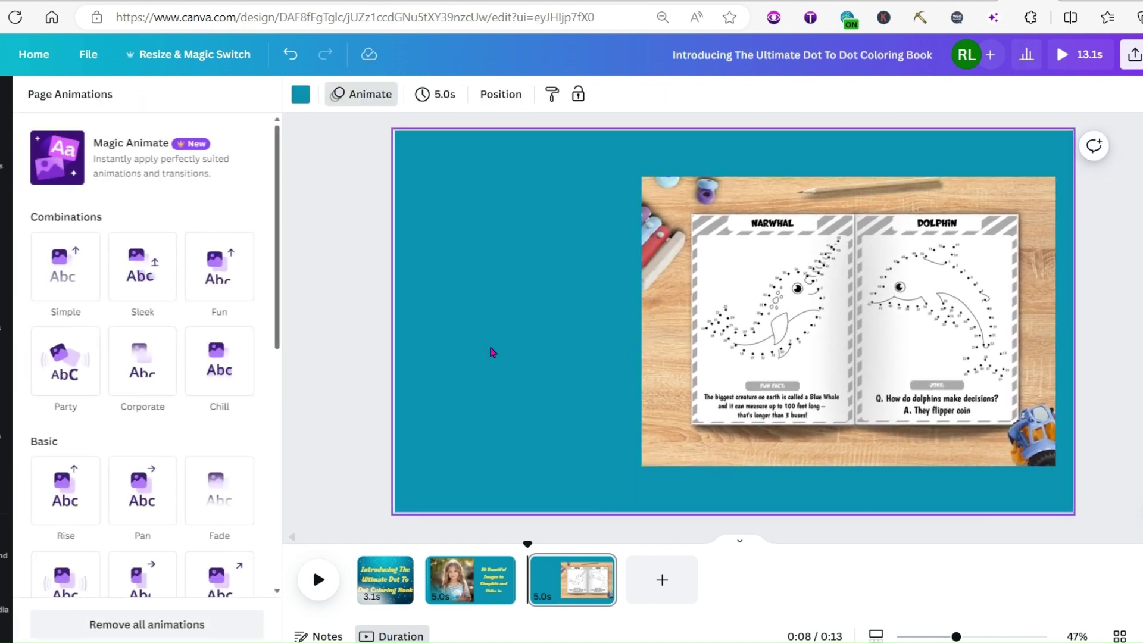
# - Add a Michegar caption 'Packed with interesting facts and jokes about the sea' at upper left
pyautogui.click(492, 351)
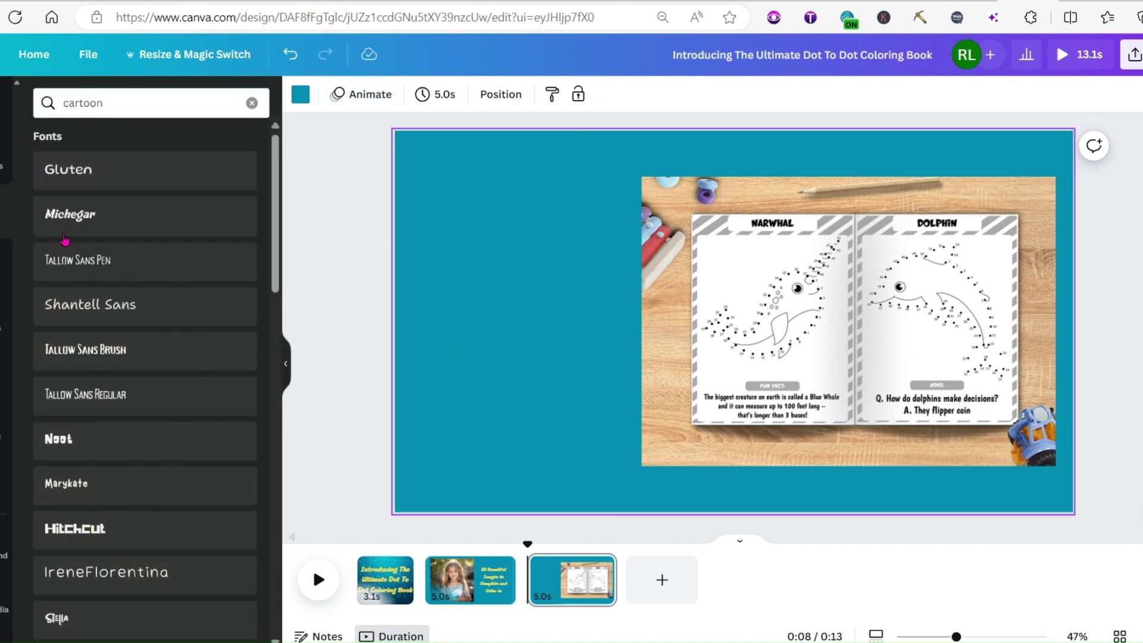
pyautogui.click(64, 236)
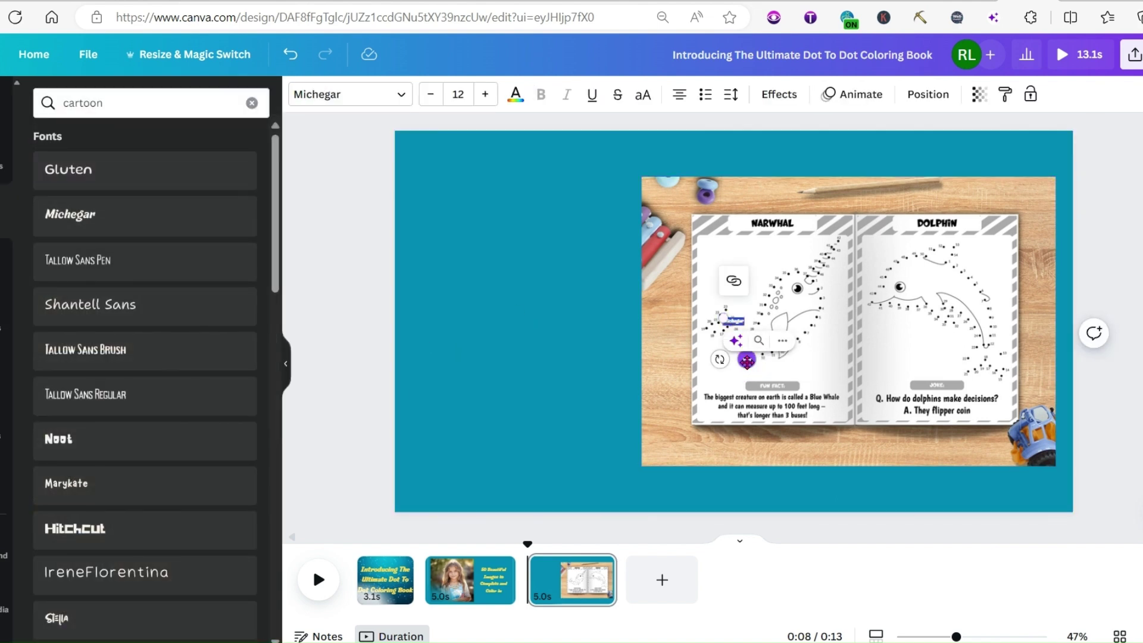
pyautogui.moveTo(747, 361); pyautogui.dragTo(469, 289)
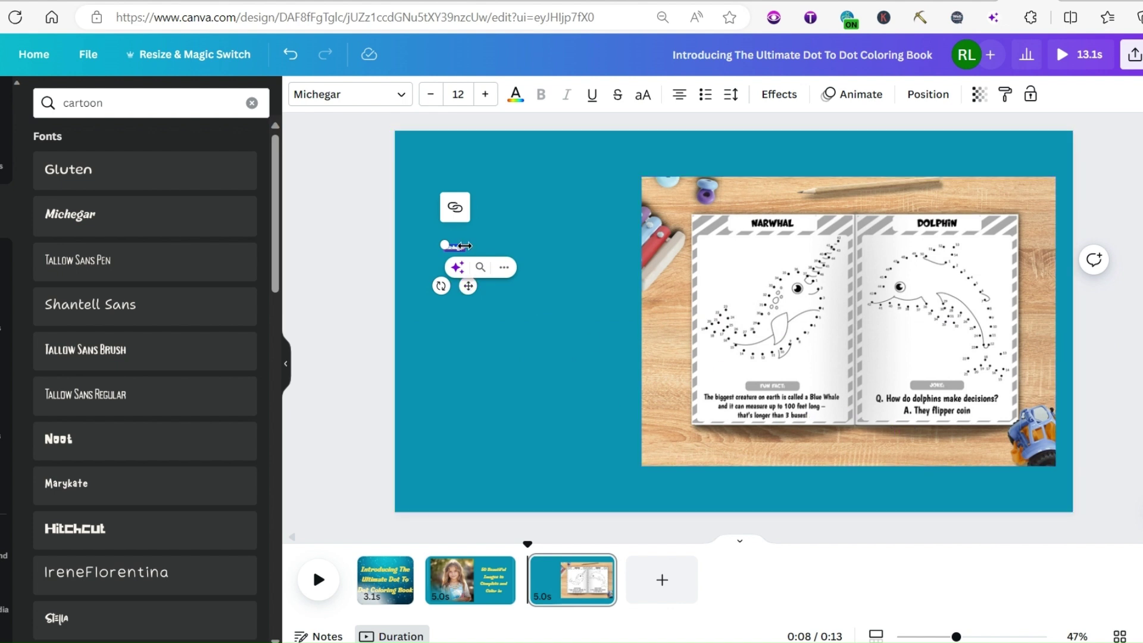
pyautogui.hotkey('ctrl', 'z')
pyautogui.click(579, 485)
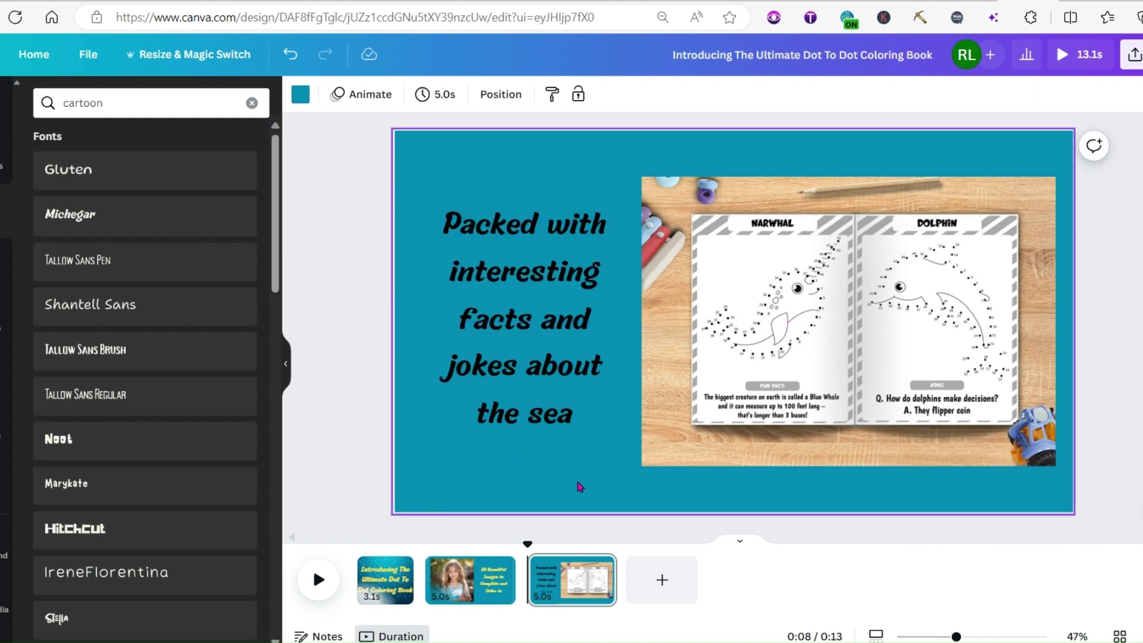
pyautogui.click(551, 374)
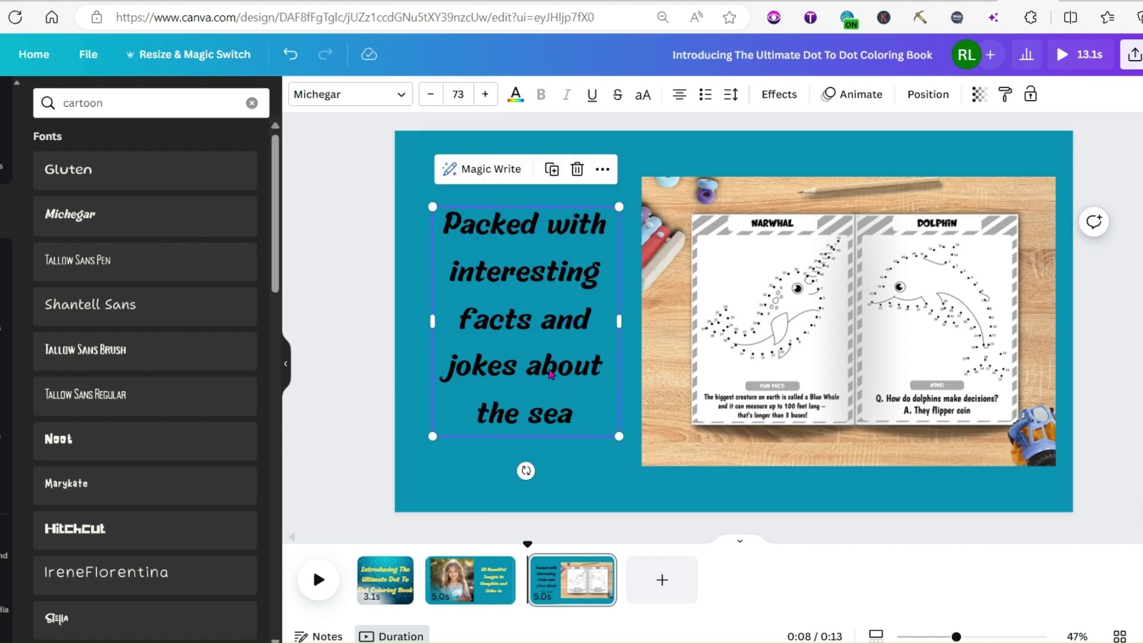
# - Colour the new facts caption yellow
pyautogui.click(516, 98)
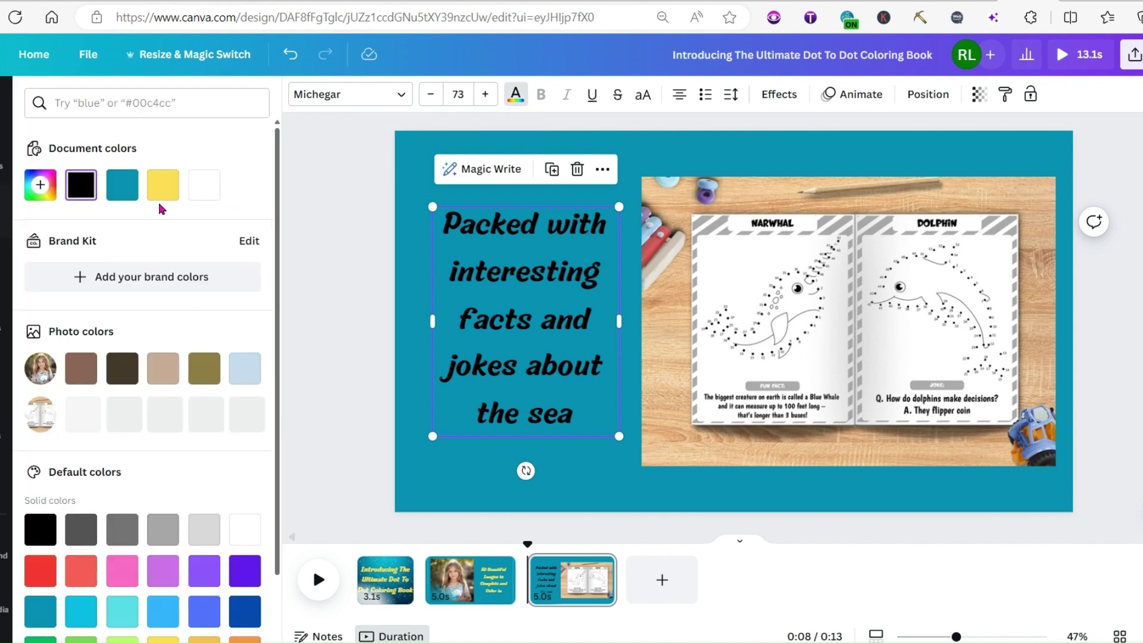
pyautogui.click(163, 185)
pyautogui.click(573, 479)
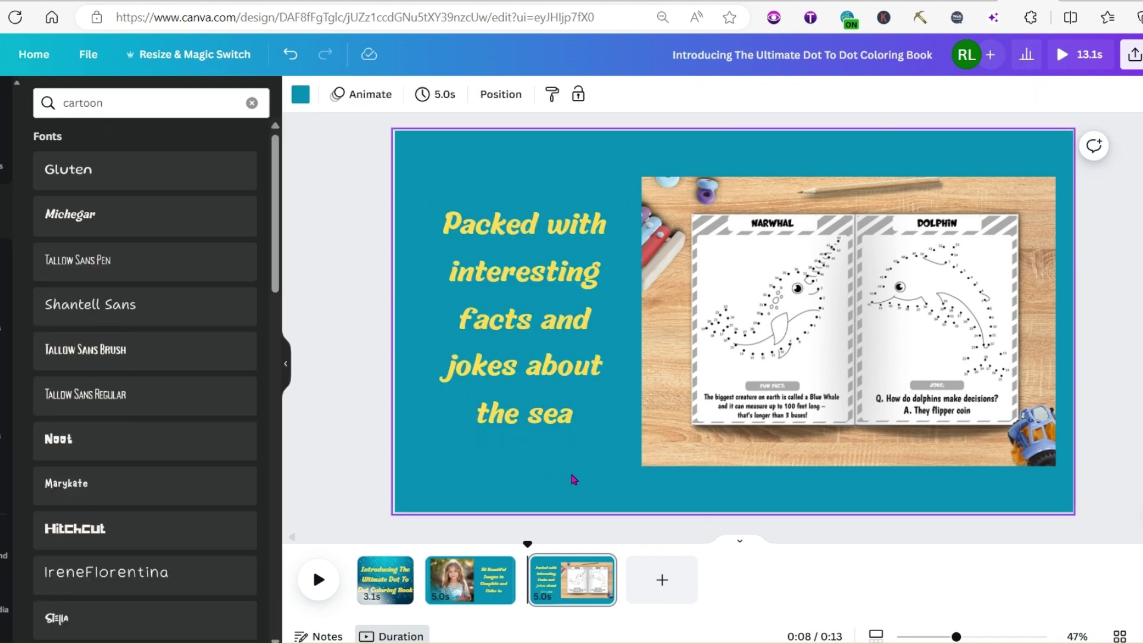
pyautogui.click(503, 237)
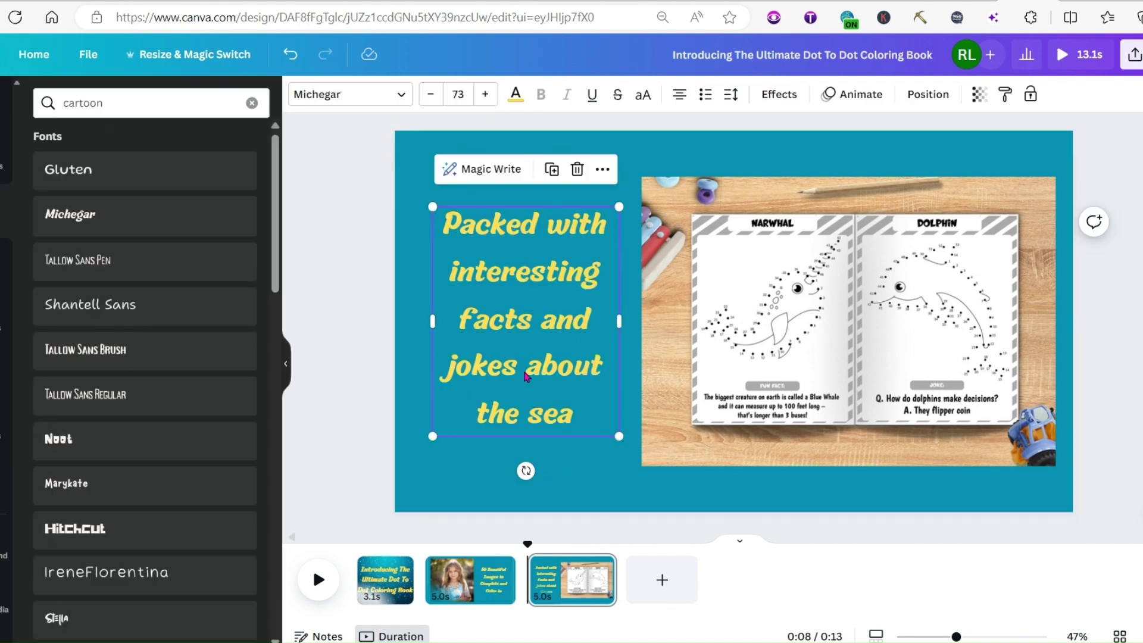
pyautogui.click(539, 338)
pyautogui.click(858, 99)
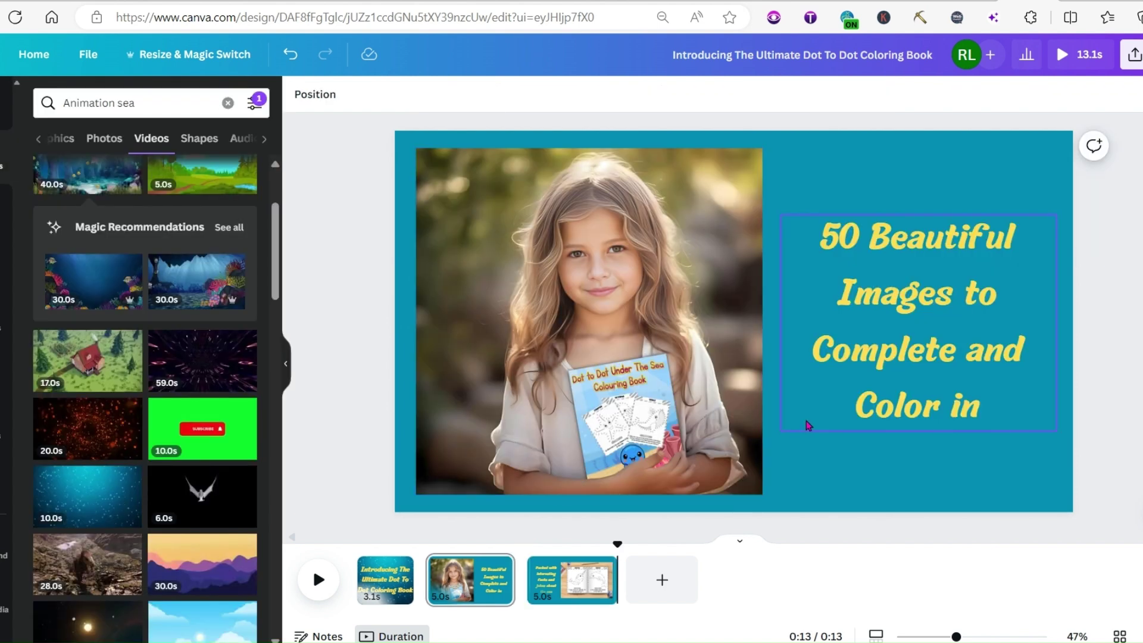
# - Preview the video from page 1
pyautogui.click(372, 593)
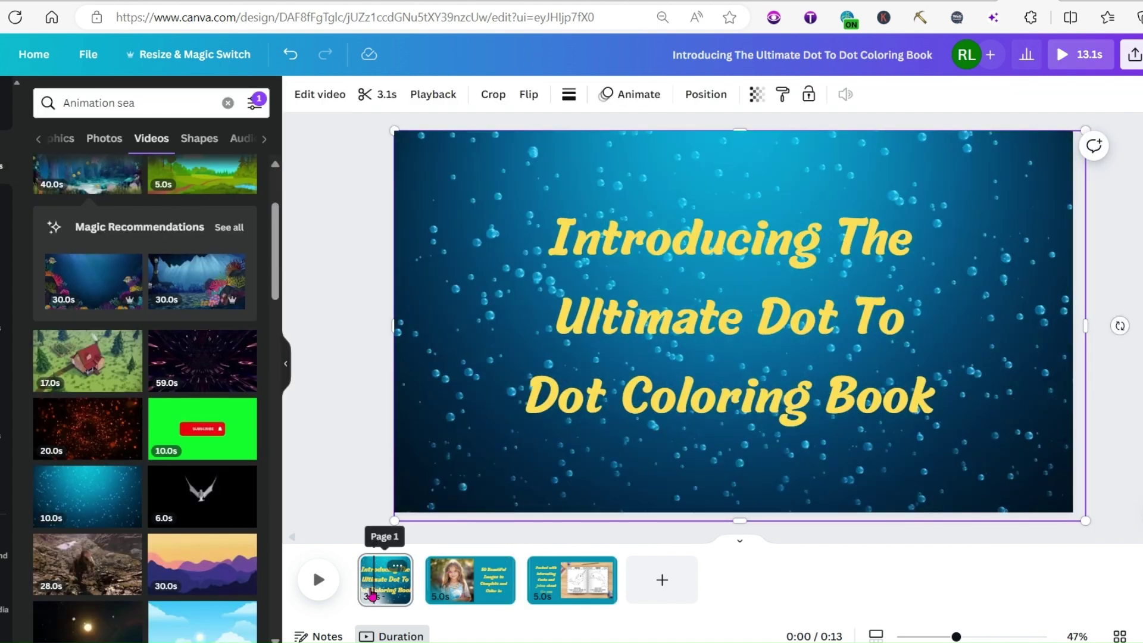
pyautogui.click(319, 579)
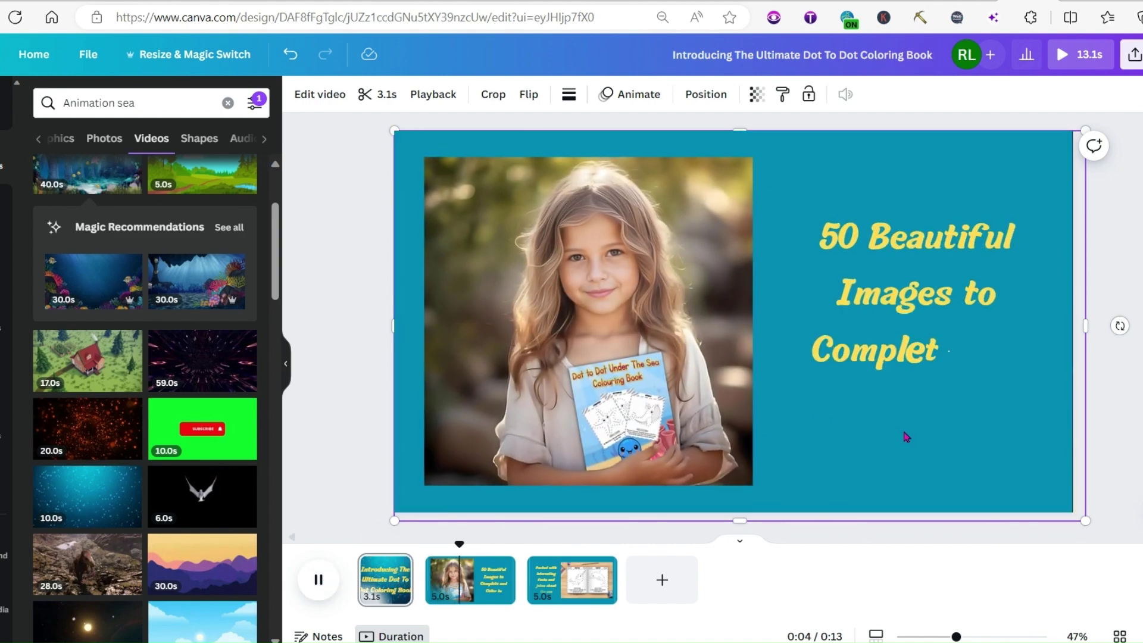
pyautogui.click(846, 488)
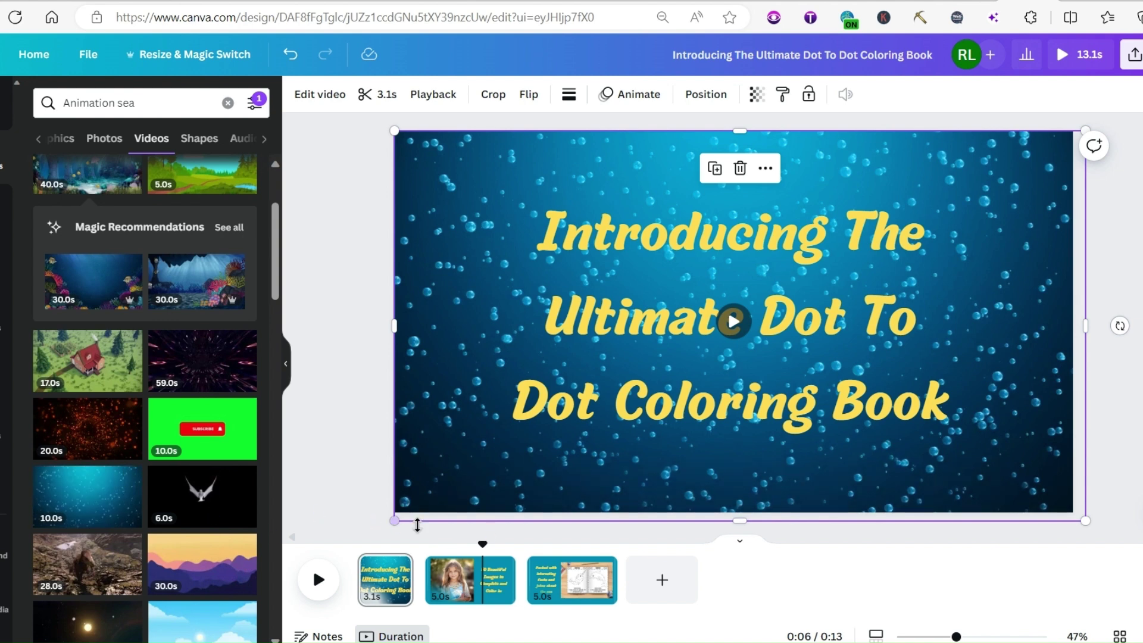
# - Add the 10-second bubbles video to page 2, behind the girl photo and filling the page
pyautogui.click(454, 598)
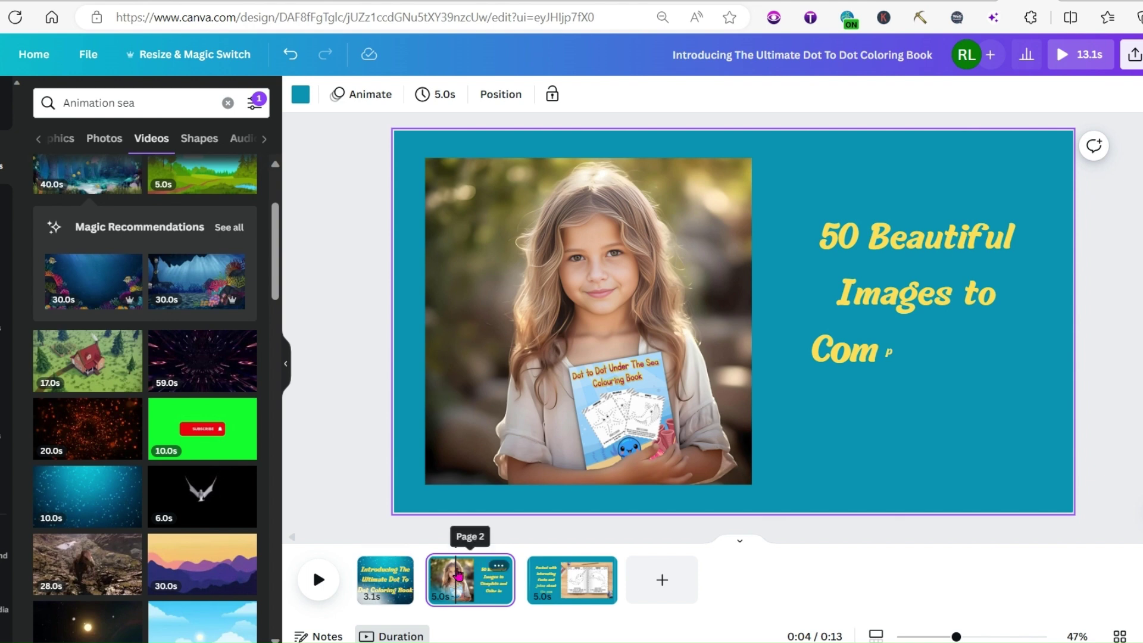
pyautogui.click(109, 499)
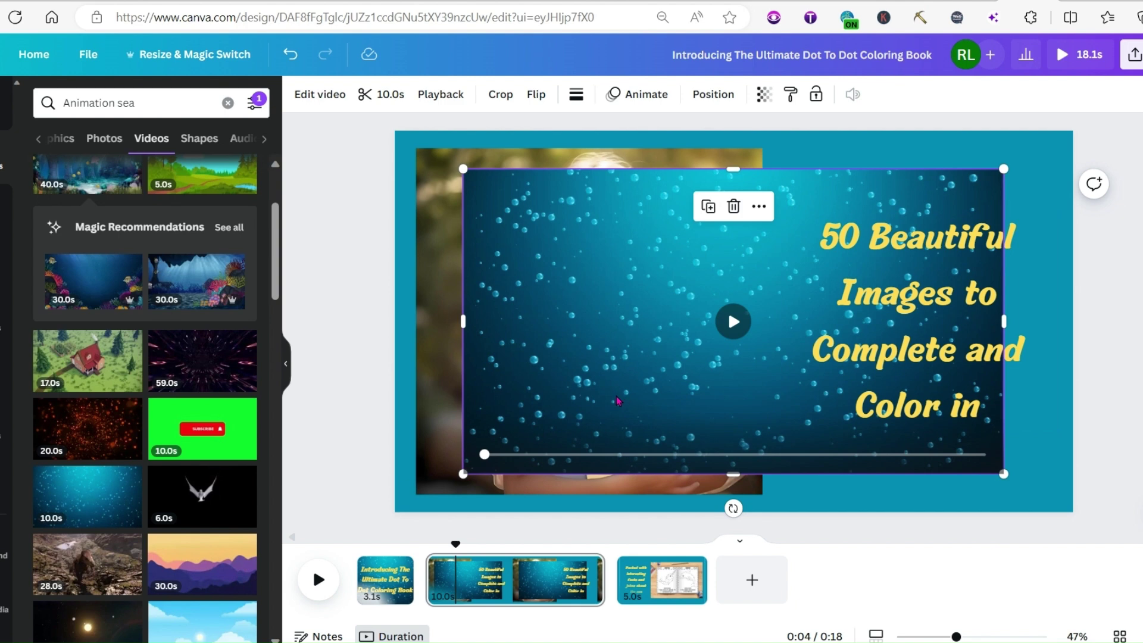
pyautogui.rightClick(548, 237)
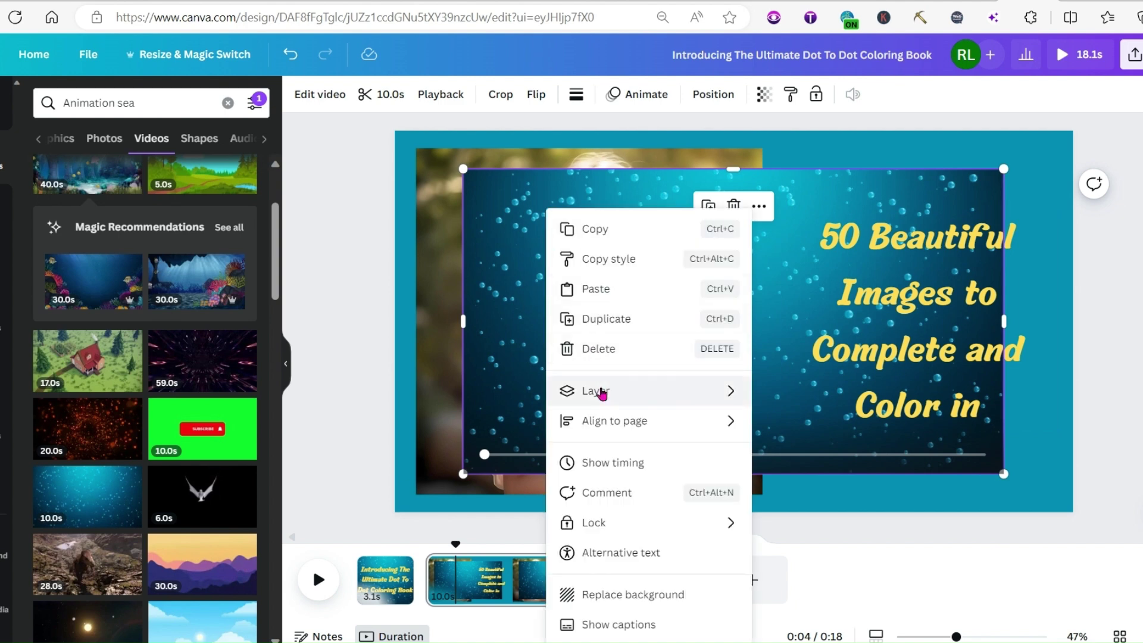
pyautogui.moveTo(602, 392)
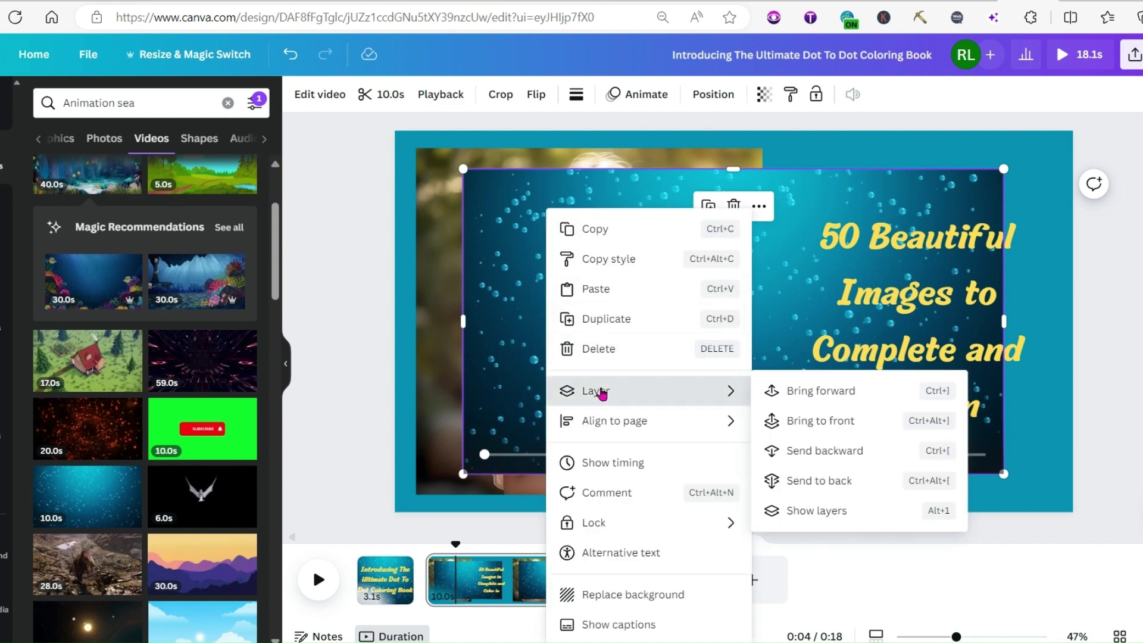
pyautogui.click(796, 453)
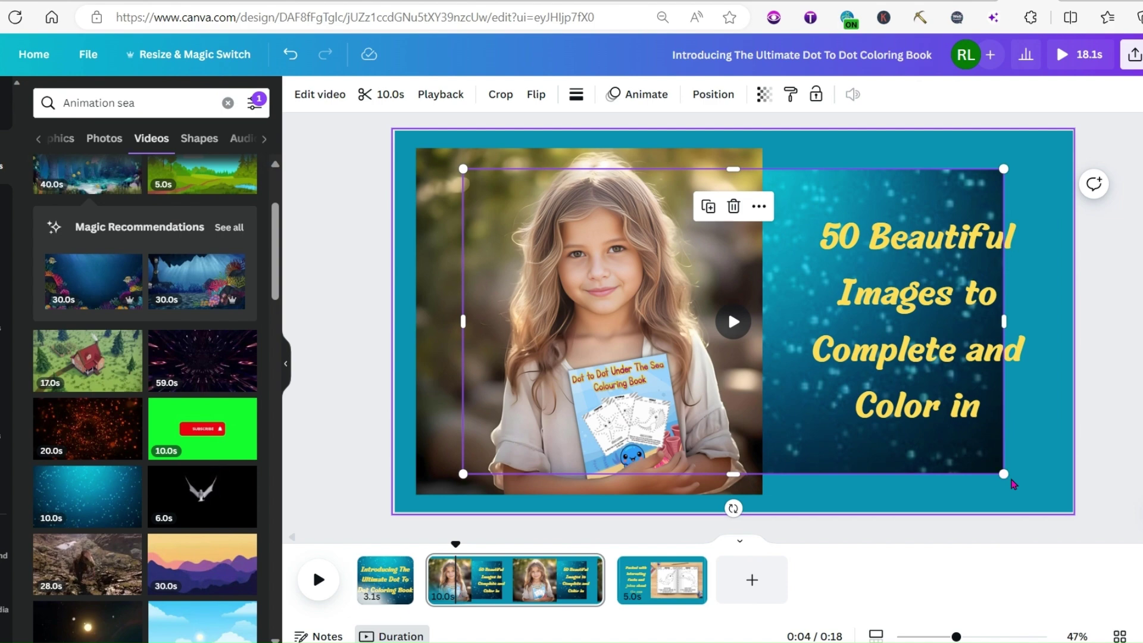
pyautogui.moveTo(1004, 474); pyautogui.dragTo(1089, 522)
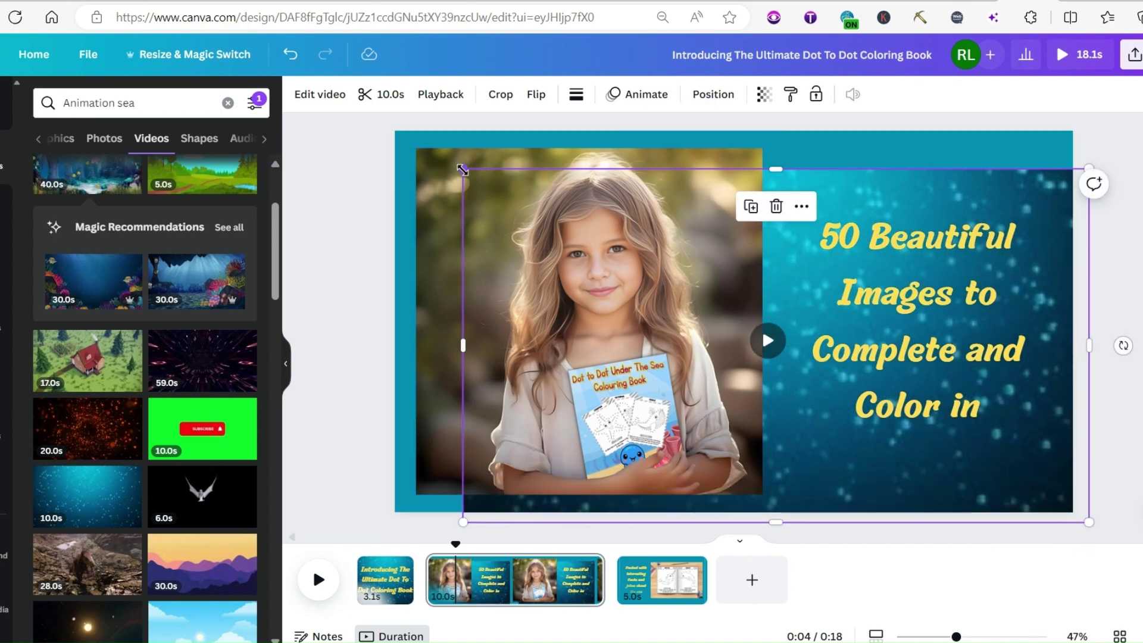
pyautogui.click(320, 581)
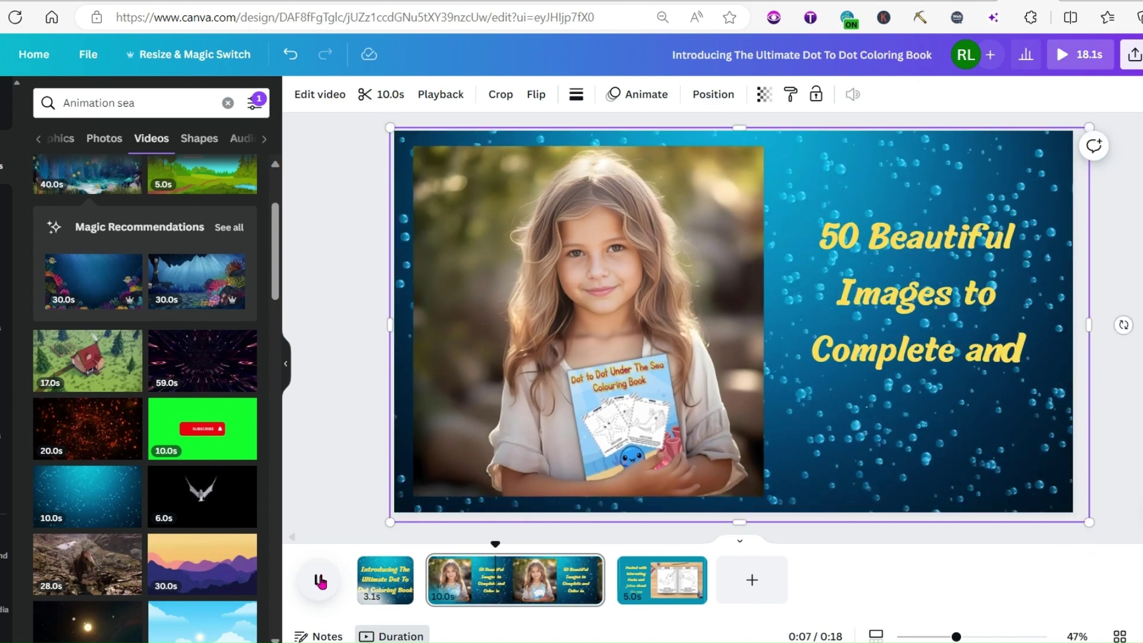
pyautogui.click(319, 580)
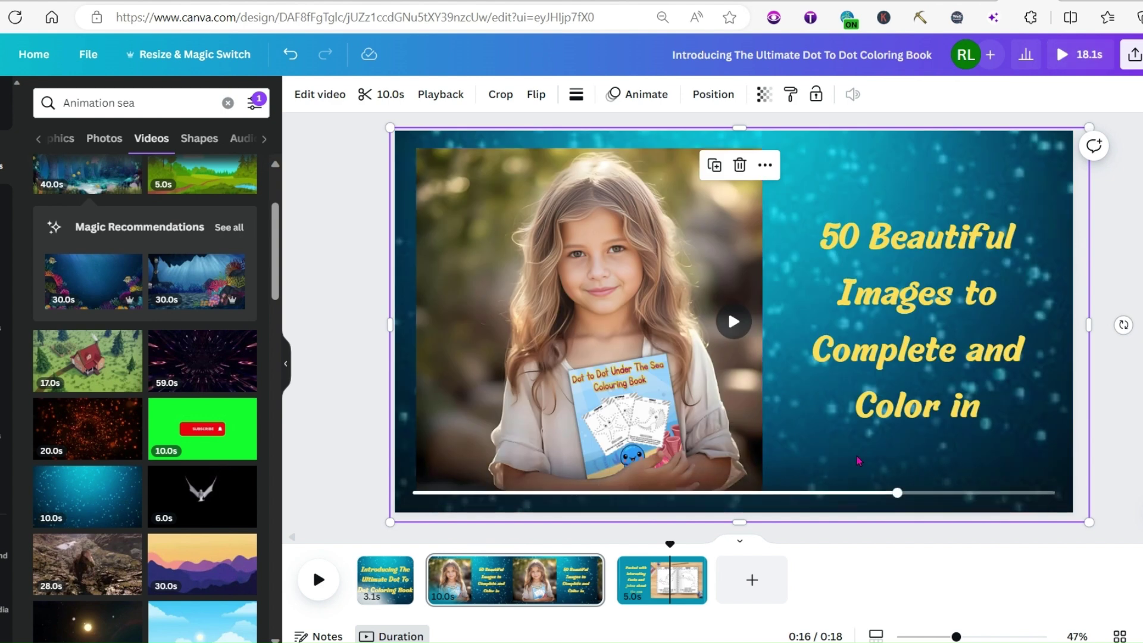
# - Add the bubbles video to page 3, sent to the back and stretched to fill the page
pyautogui.click(677, 591)
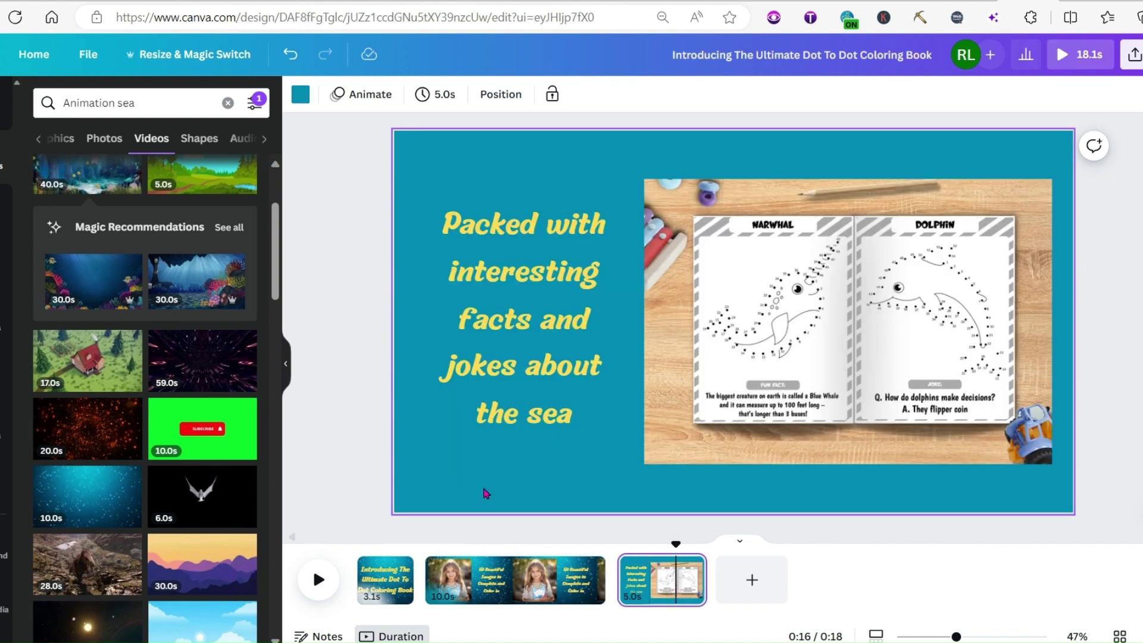
pyautogui.click(87, 495)
pyautogui.rightClick(695, 201)
pyautogui.moveTo(740, 388)
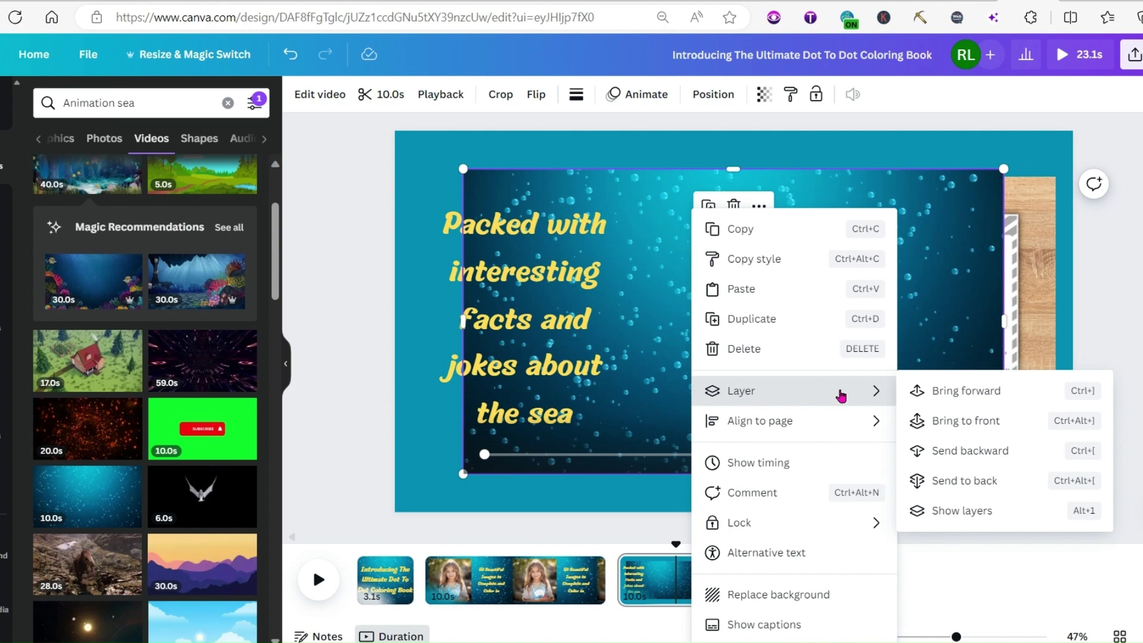
pyautogui.click(969, 409)
pyautogui.moveTo(462, 474); pyautogui.dragTo(359, 486)
pyautogui.moveTo(1033, 485); pyautogui.dragTo(1107, 530)
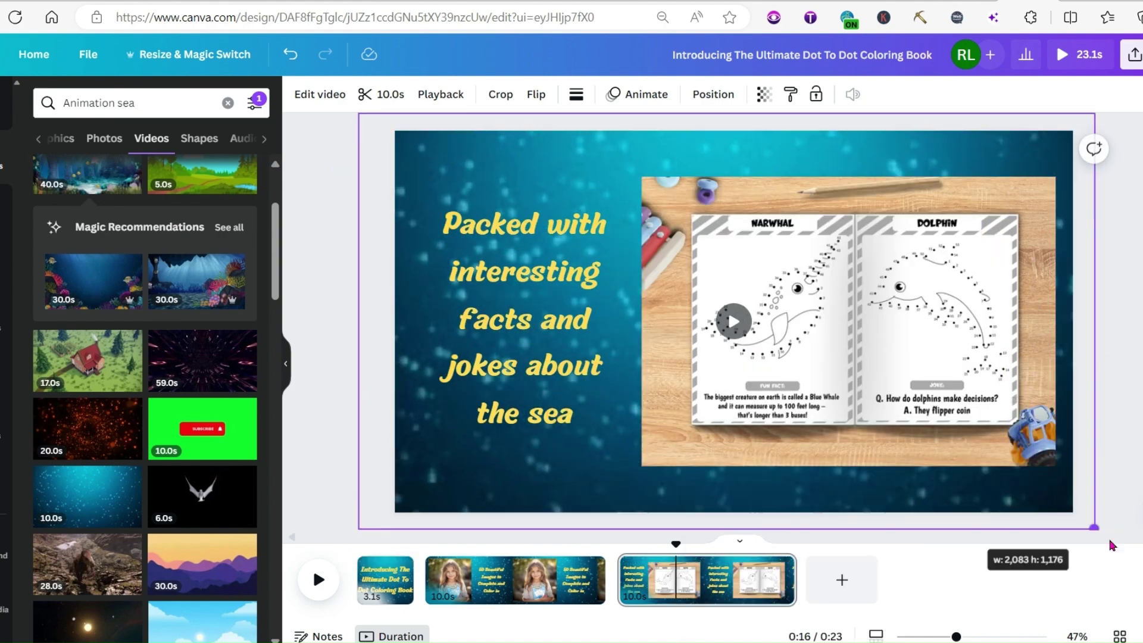
pyautogui.click(318, 581)
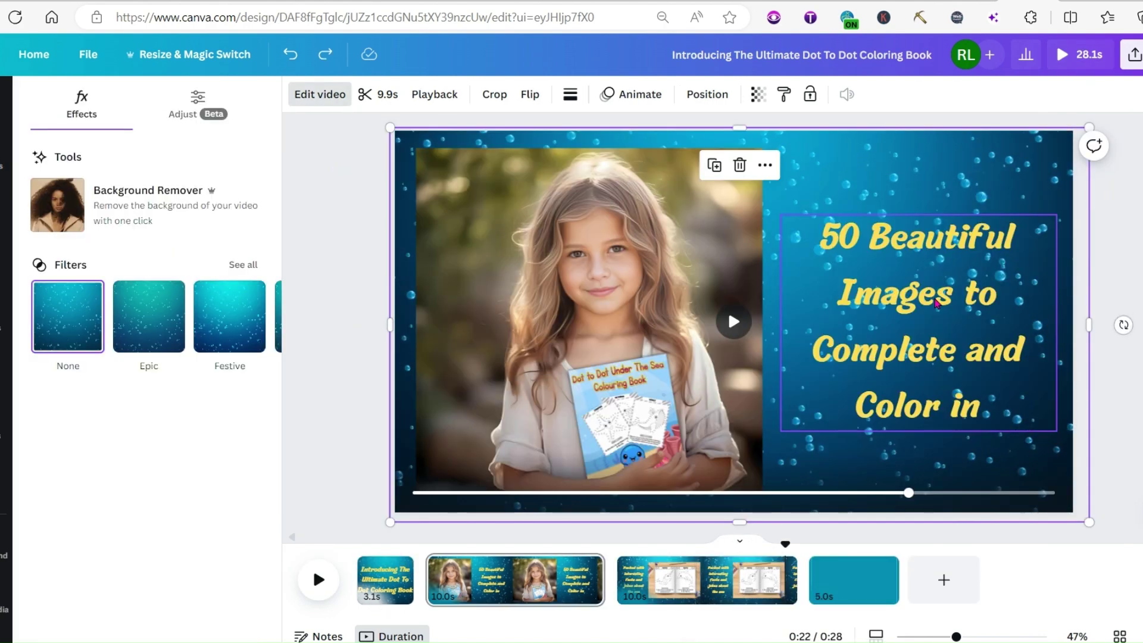
# - Add a Background effect to the page 2 caption with roundness 88 and wider spread
pyautogui.click(935, 303)
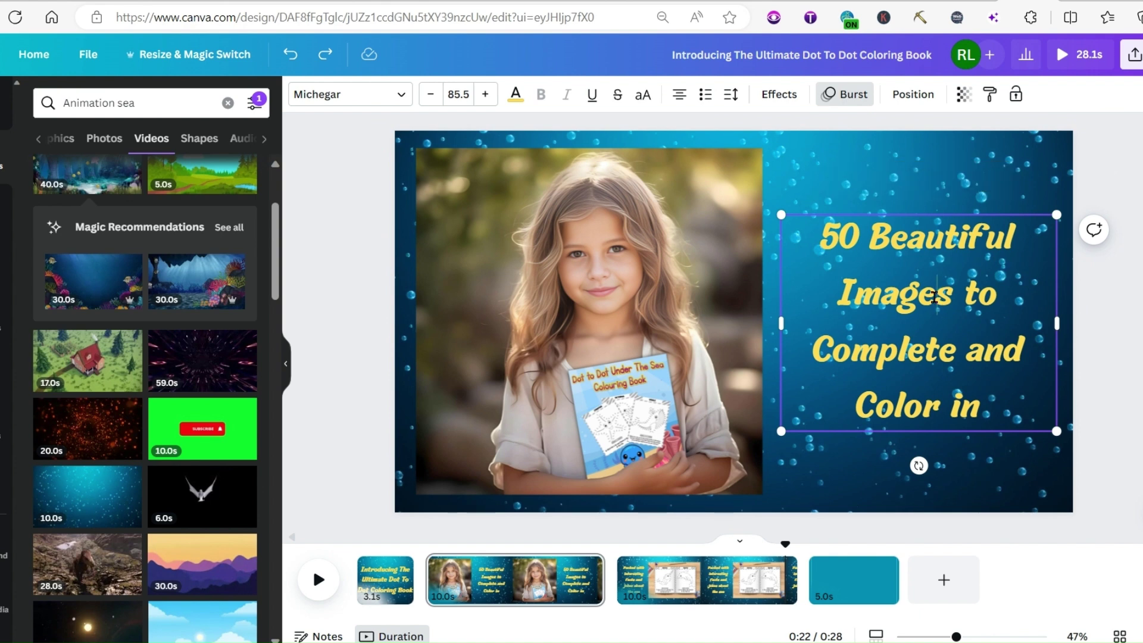
pyautogui.click(778, 95)
pyautogui.click(68, 473)
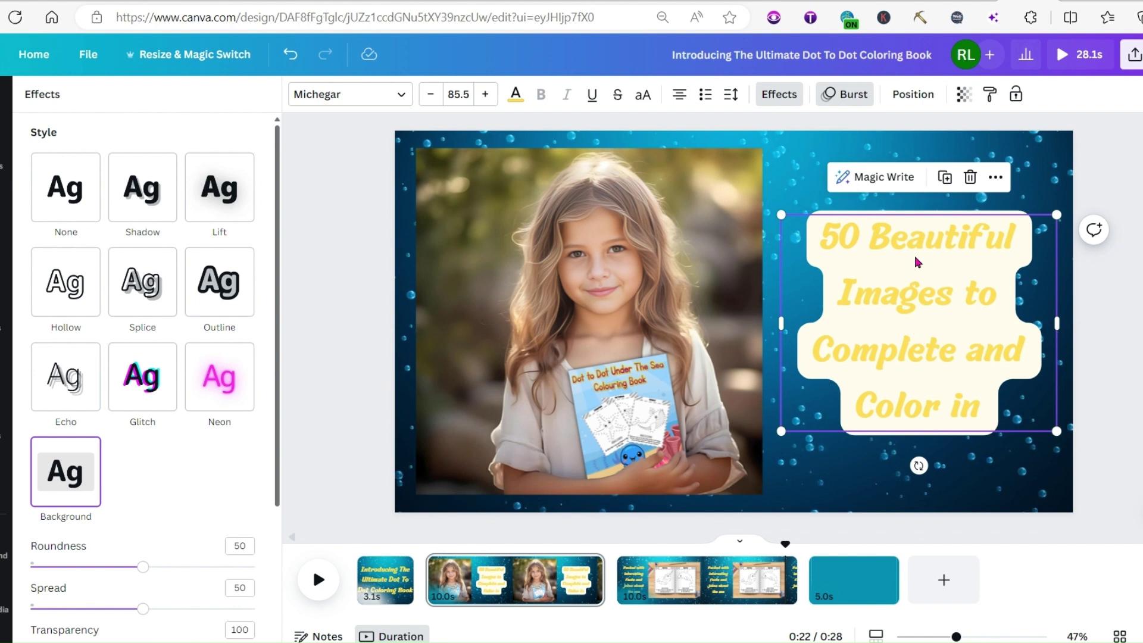
pyautogui.scroll(-3, 143, 358)
pyautogui.moveTo(143, 405); pyautogui.dragTo(228, 405)
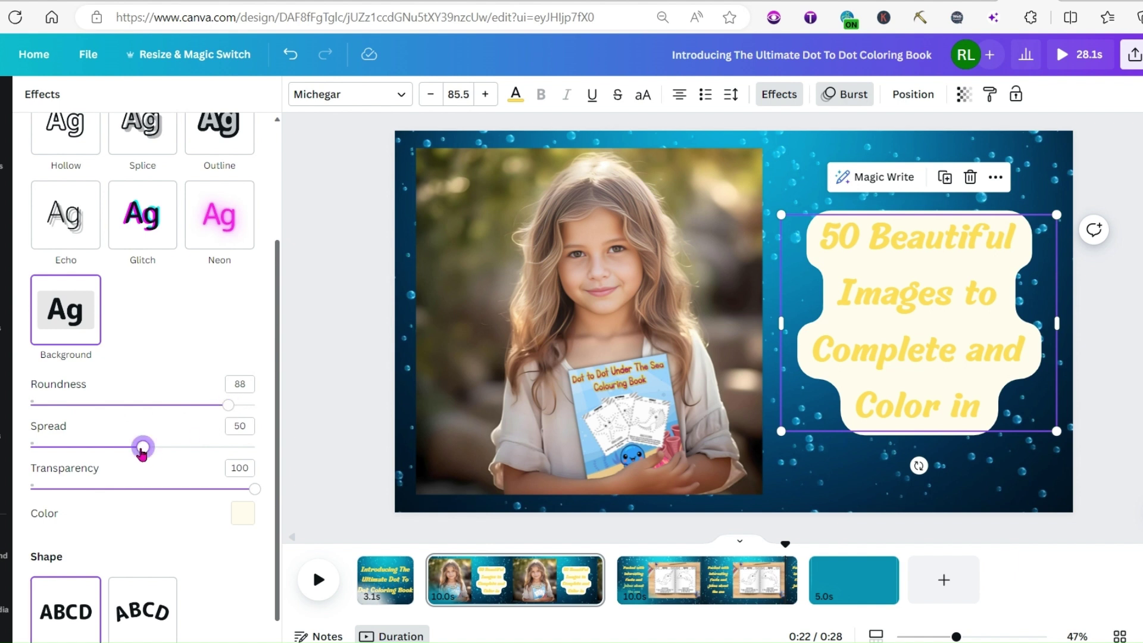
pyautogui.moveTo(141, 452); pyautogui.dragTo(260, 445)
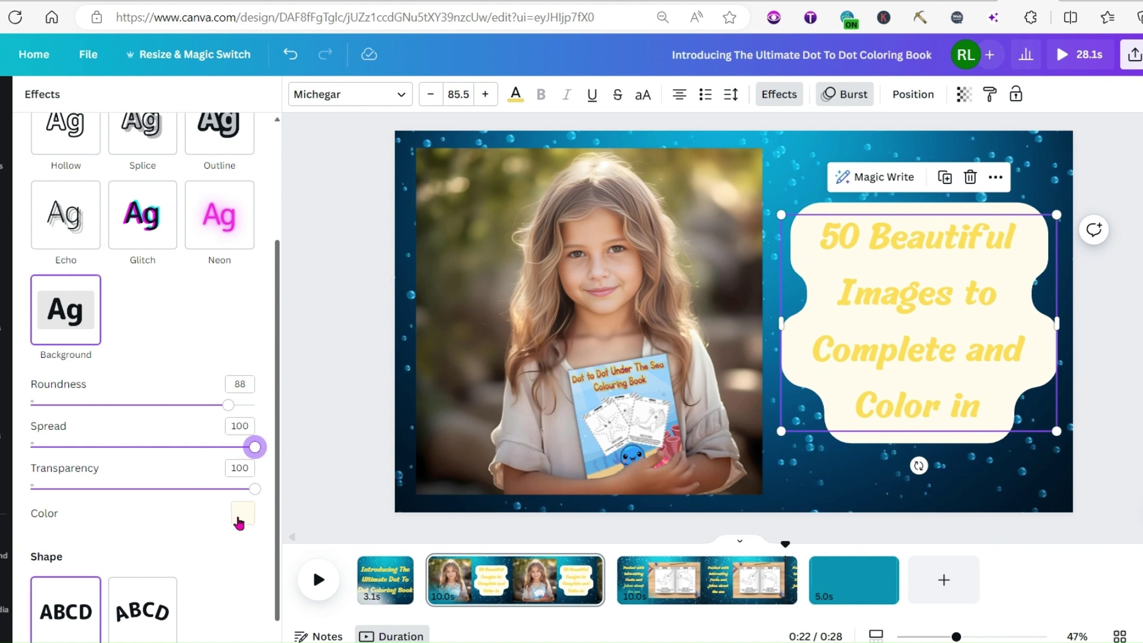
# - Make the caption background teal at transparency 47 and preview the result
pyautogui.click(243, 516)
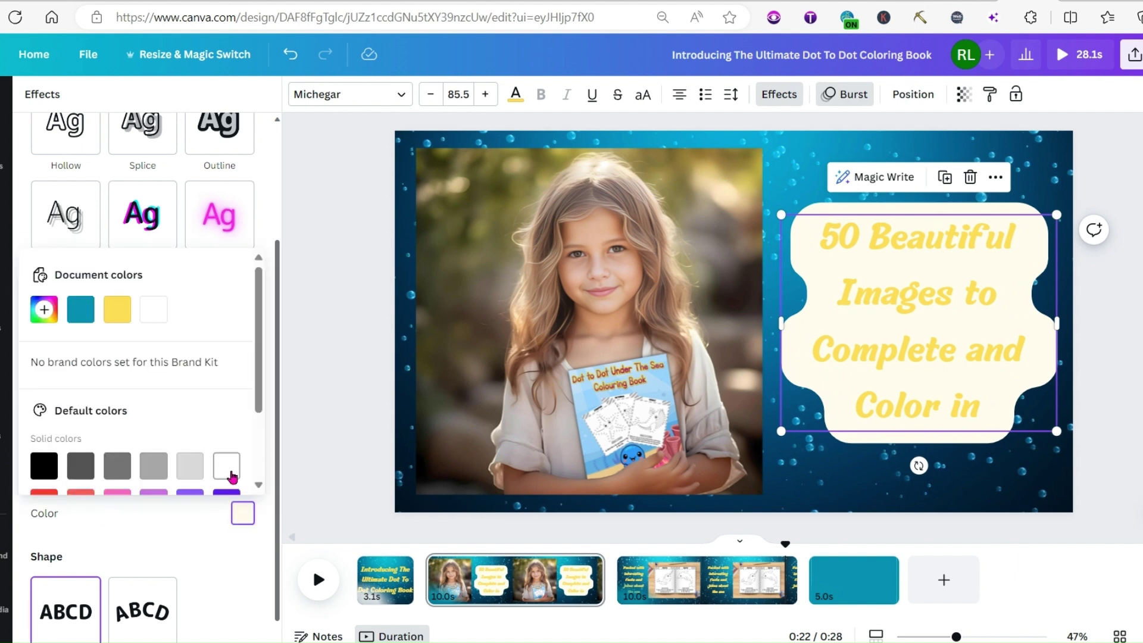
pyautogui.click(80, 314)
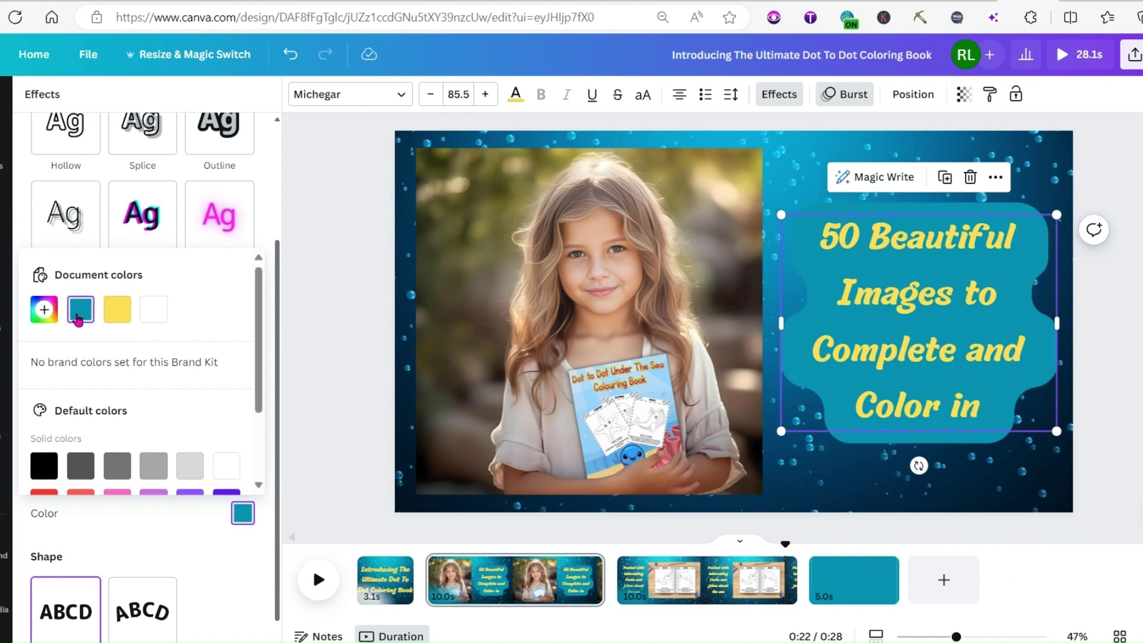
pyautogui.click(243, 513)
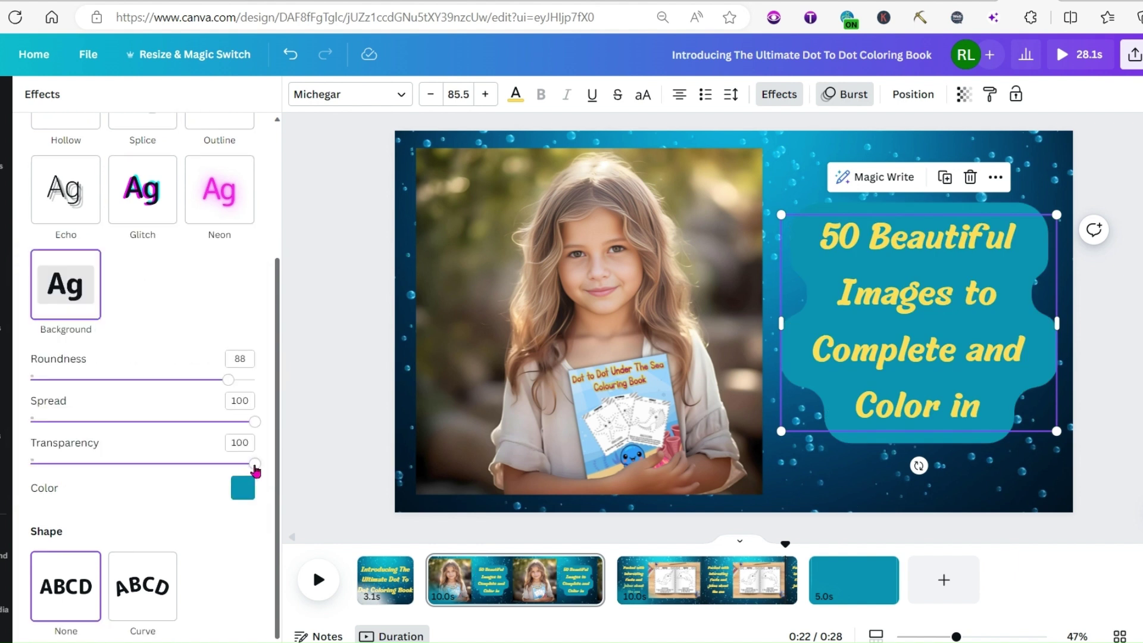
pyautogui.moveTo(255, 470); pyautogui.dragTo(142, 473)
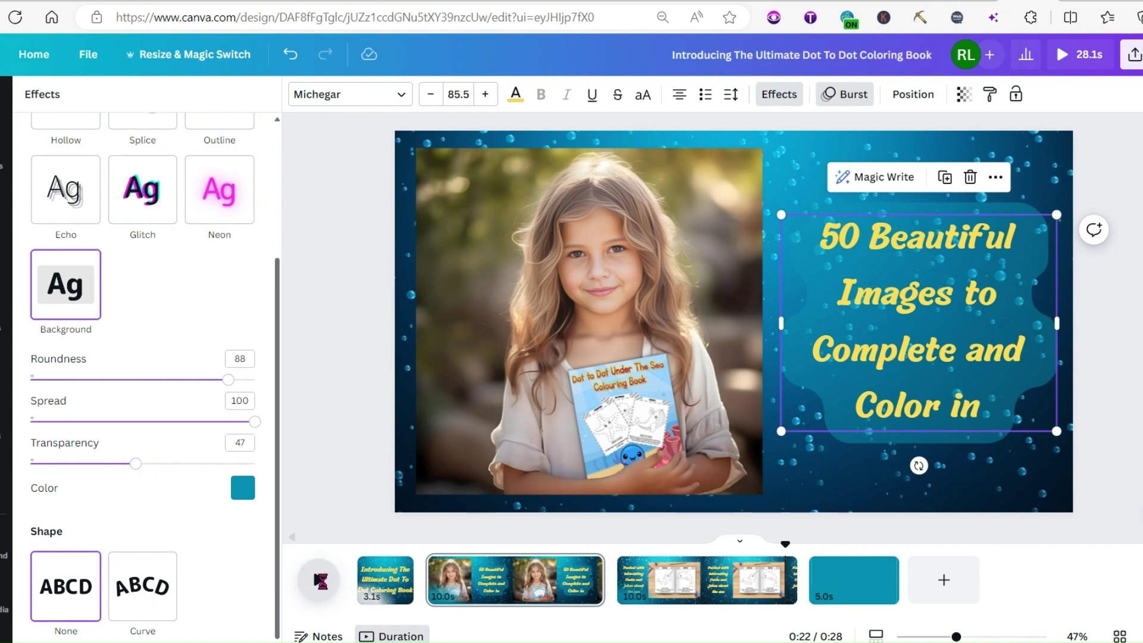
pyautogui.click(318, 580)
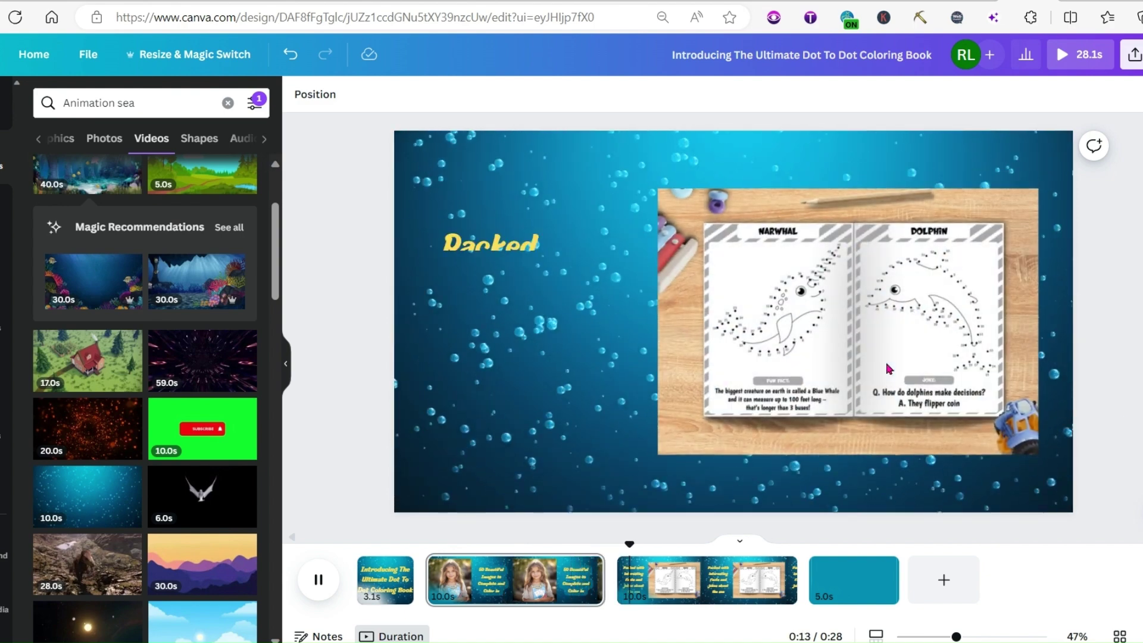
# - Add a Background effect to the page 3 facts caption and adjust its roundness
pyautogui.click(512, 338)
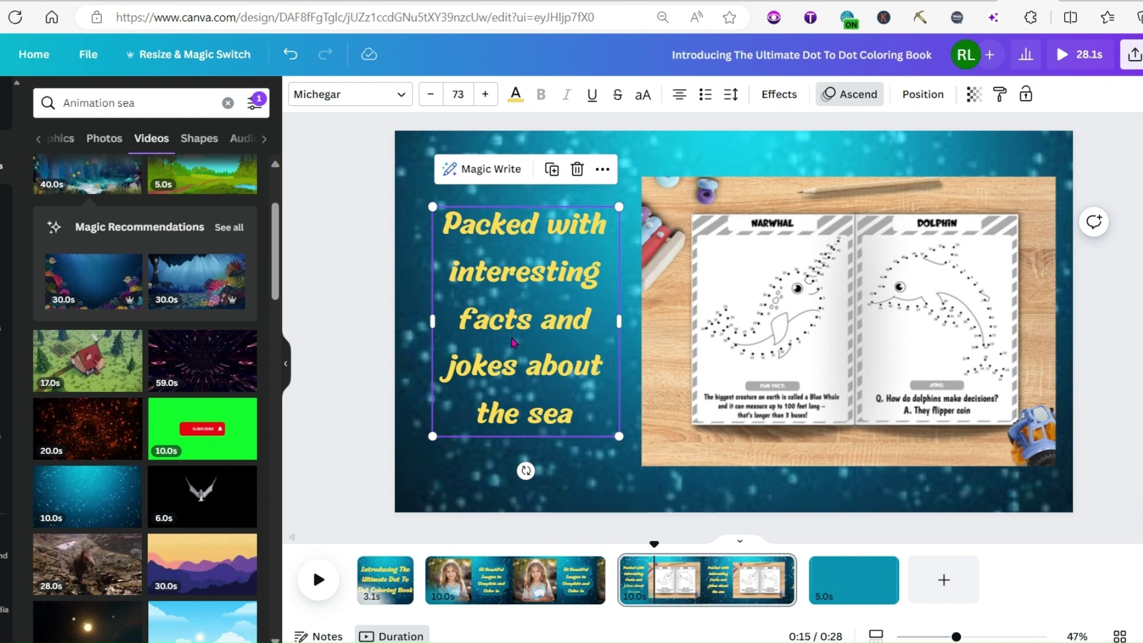
pyautogui.click(760, 103)
pyautogui.click(62, 476)
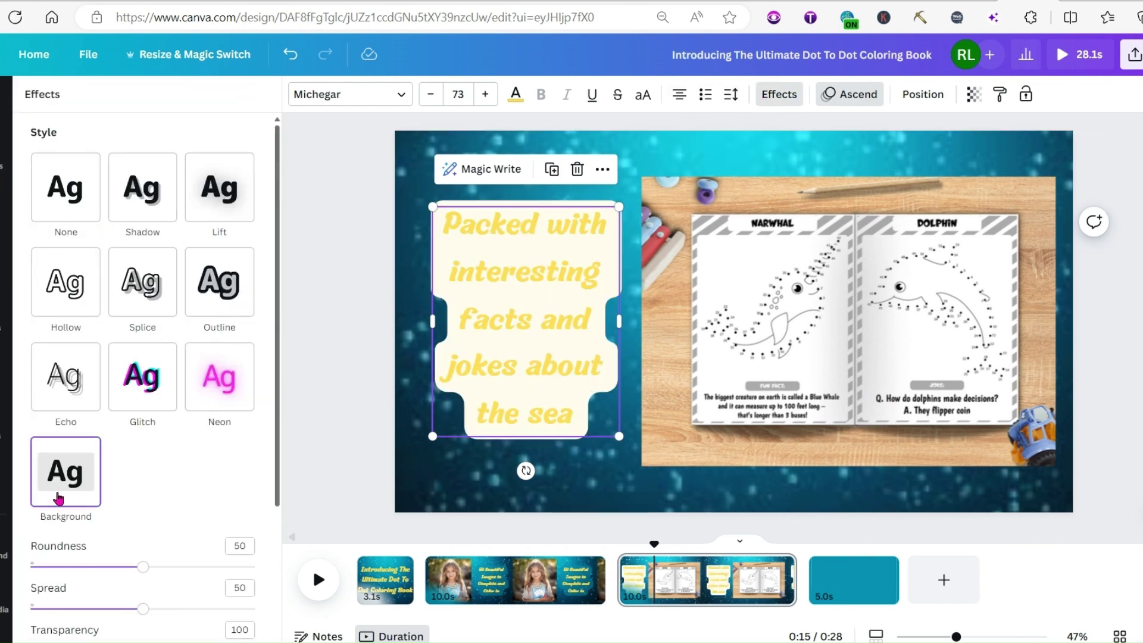
pyautogui.moveTo(144, 568); pyautogui.dragTo(119, 568)
pyautogui.scroll(-3, 206, 488)
# - Colour the facts caption background teal and set its transparency to 67
pyautogui.click(242, 488)
pyautogui.click(81, 283)
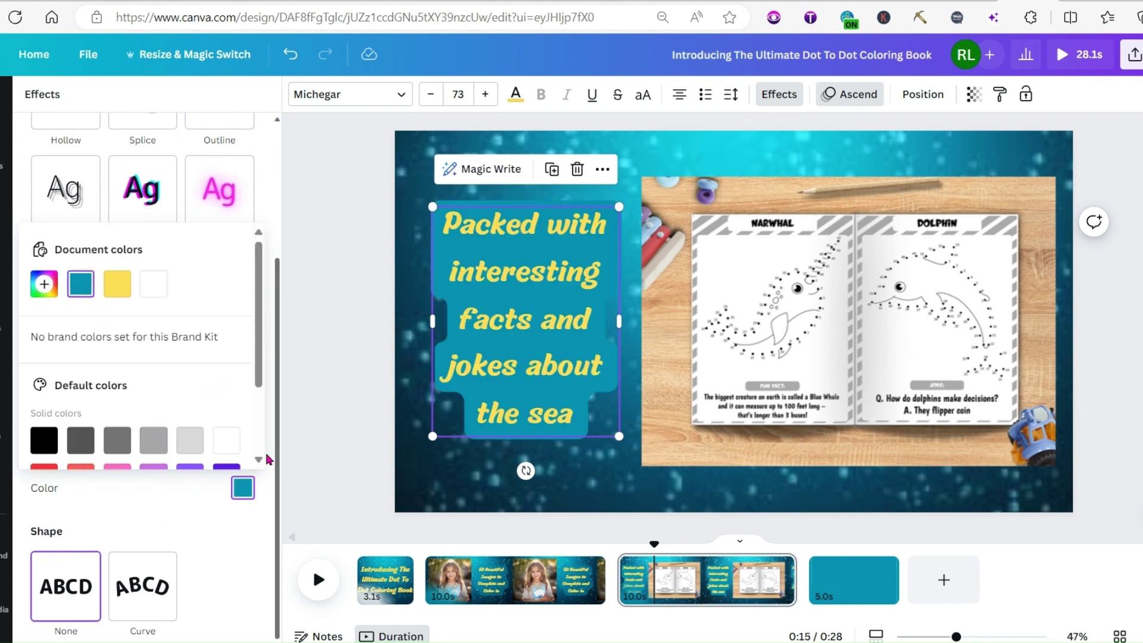
pyautogui.scroll(-3, 262, 440)
pyautogui.scroll(3, 234, 274)
pyautogui.click(266, 171)
pyautogui.moveTo(260, 464); pyautogui.dragTo(152, 479)
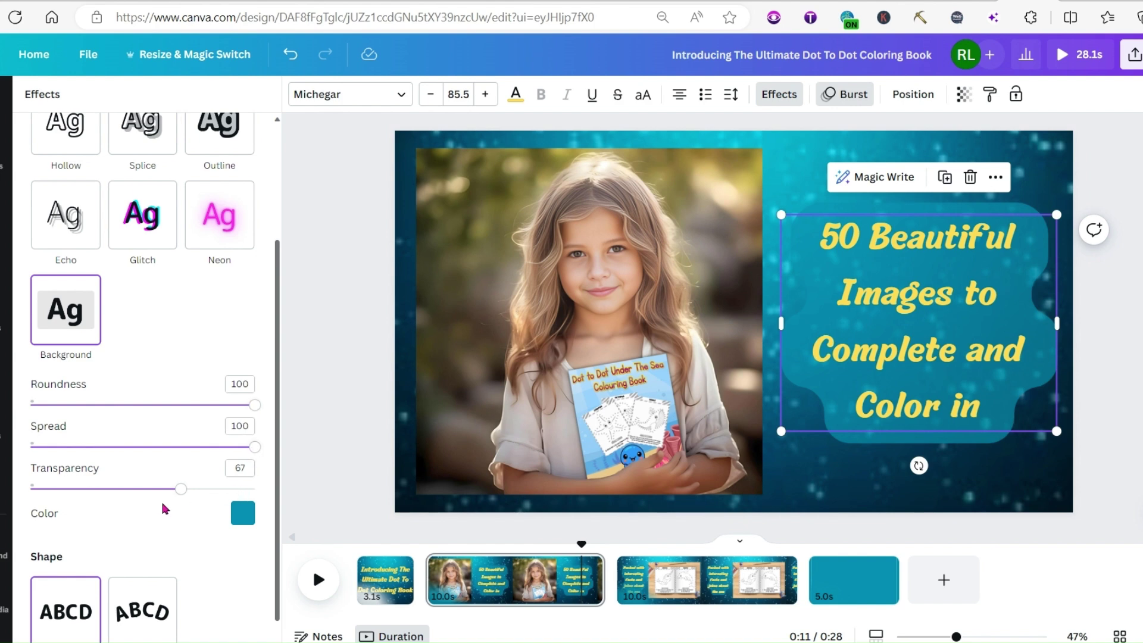
# - Widen the background spread to 100 so it fully surrounds the text
pyautogui.click(706, 579)
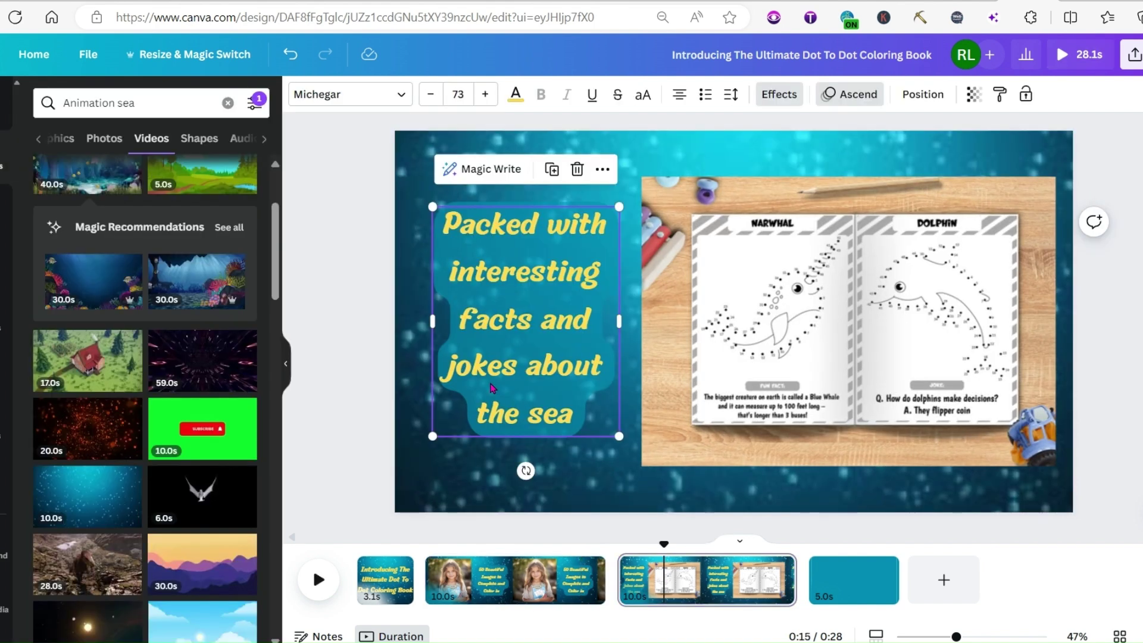
pyautogui.click(779, 94)
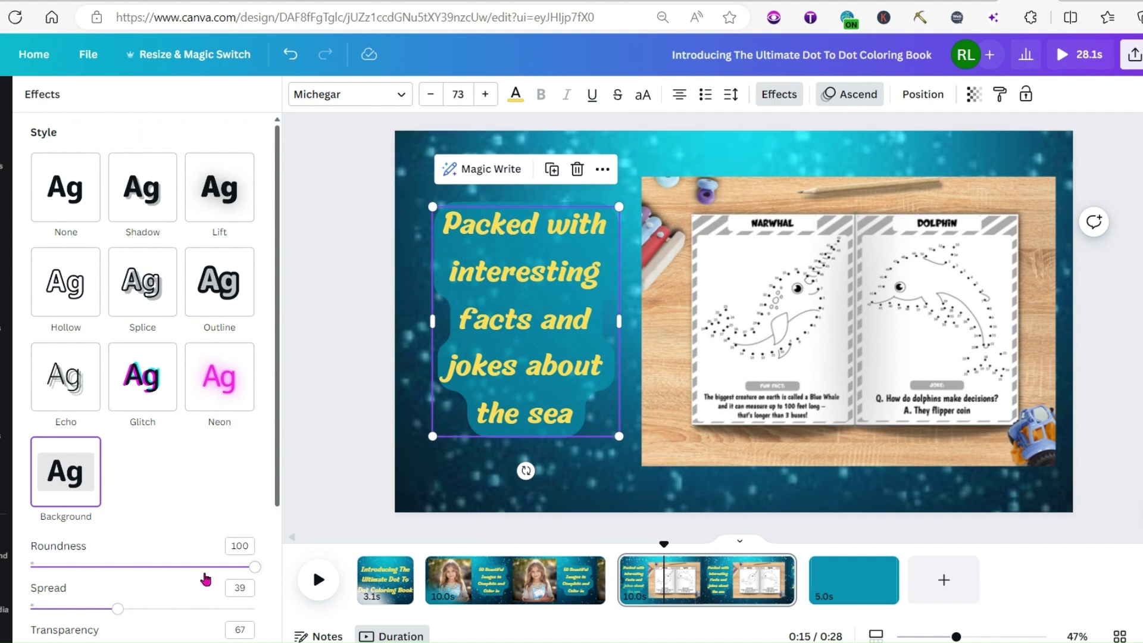
pyautogui.scroll(-3, 127, 515)
pyautogui.moveTo(116, 422); pyautogui.dragTo(299, 420)
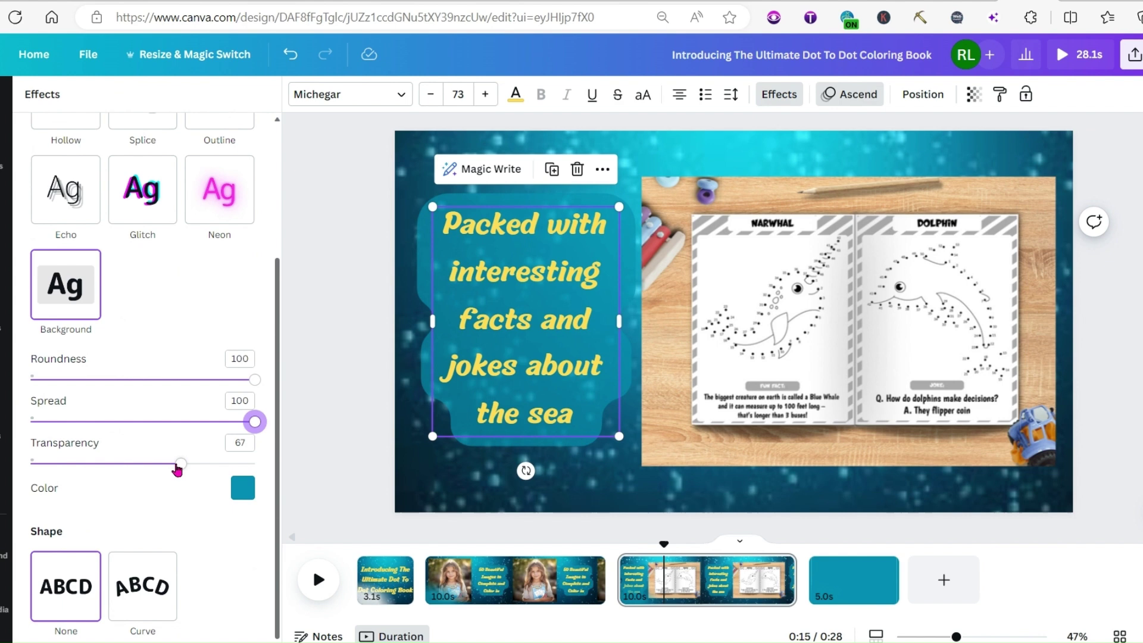
# - Shorten page 2 to about 6 seconds and page 3 to about 5, removing the empty final page
pyautogui.click(592, 574)
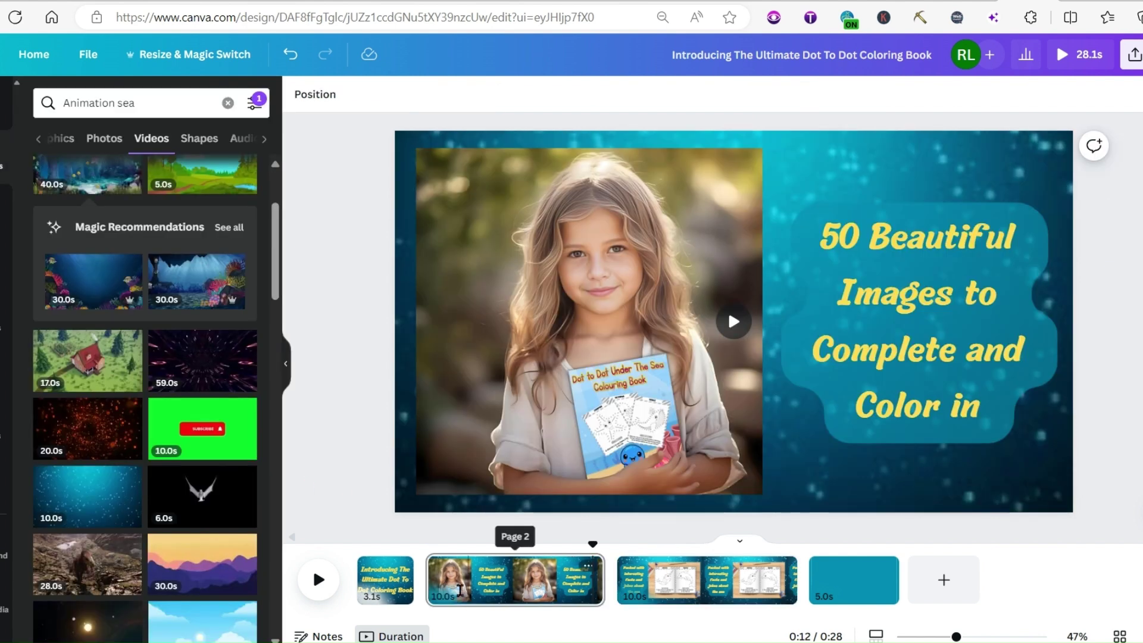
pyautogui.moveTo(604, 572); pyautogui.dragTo(522, 581)
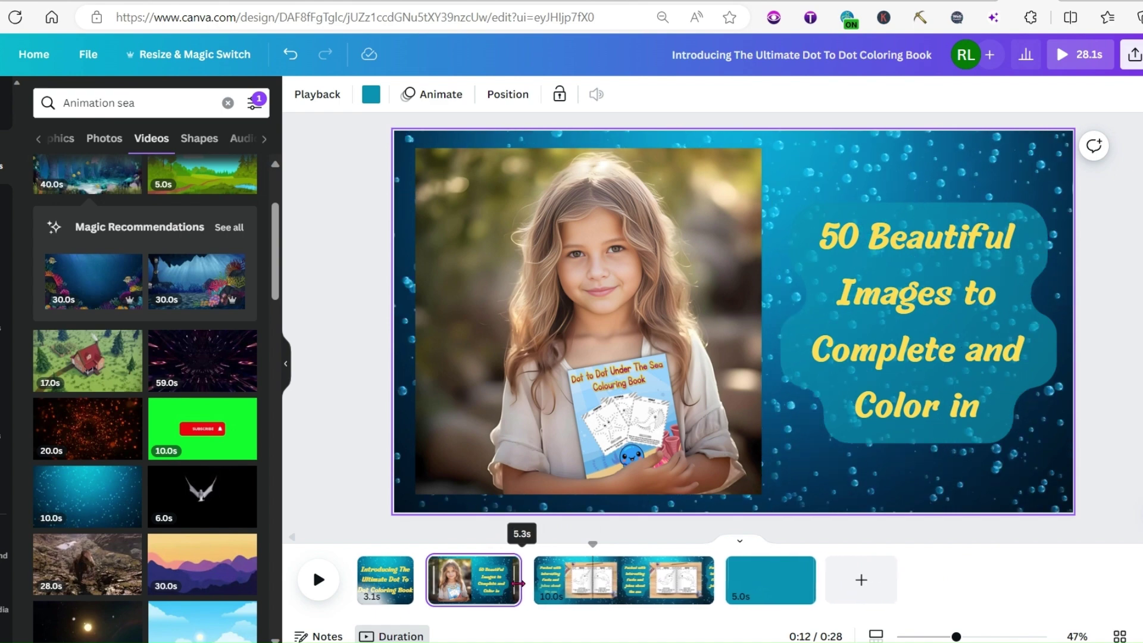
pyautogui.moveTo(700, 594); pyautogui.dragTo(625, 589)
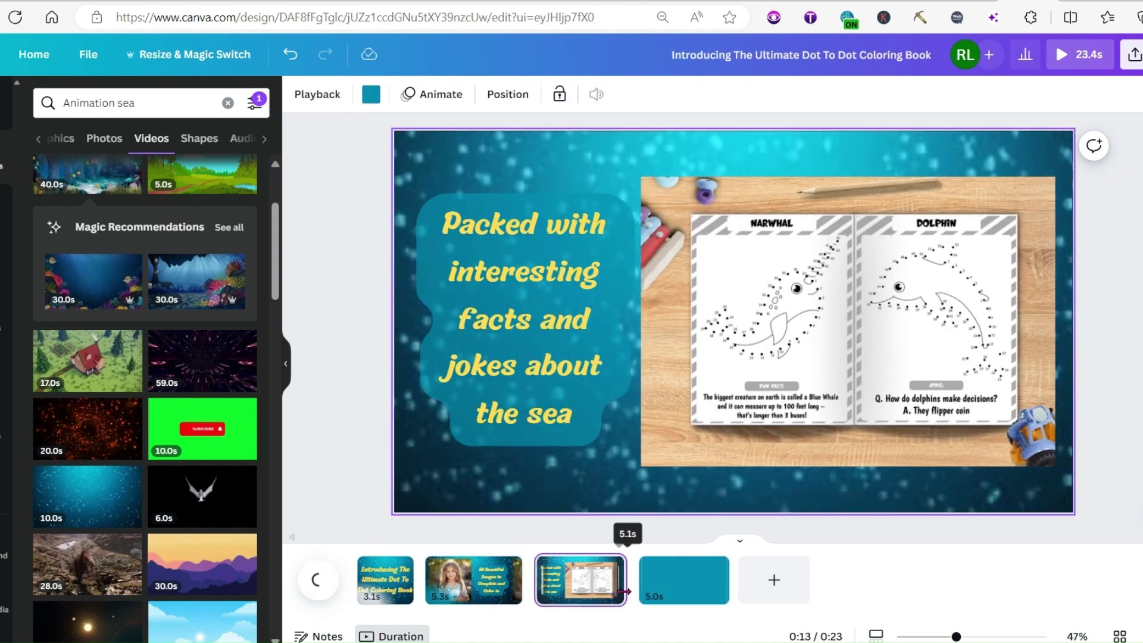
pyautogui.press('space')
# - Try Burst and Typewriter on the page 2 caption, then settle on the Shift animation
pyautogui.click(832, 353)
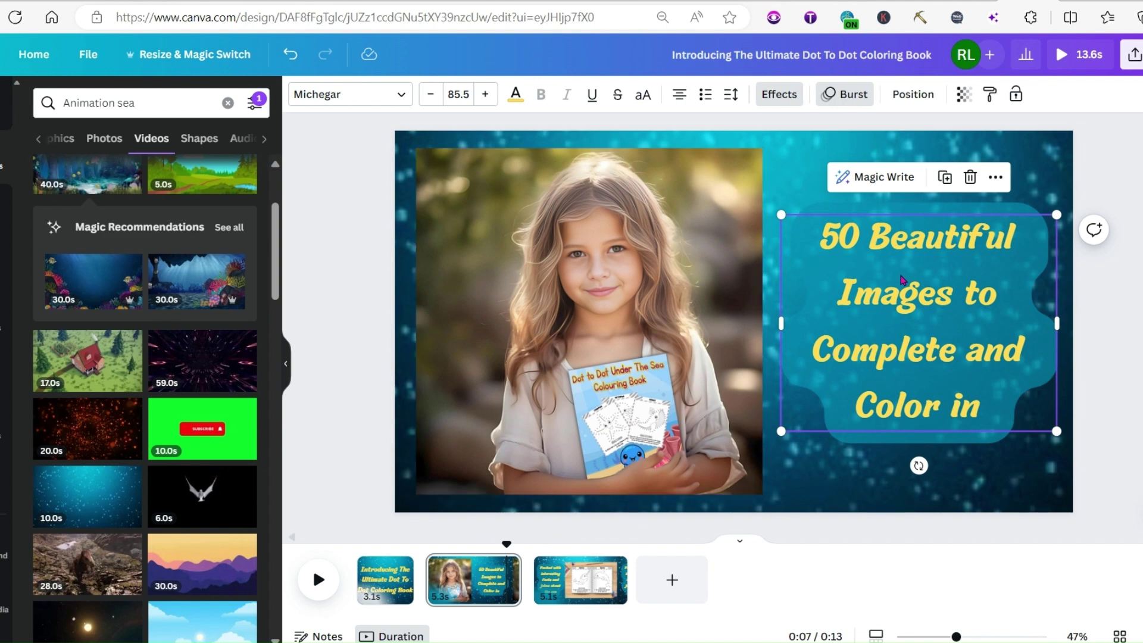
pyautogui.click(907, 308)
pyautogui.hotkey('ctrl', 'z')
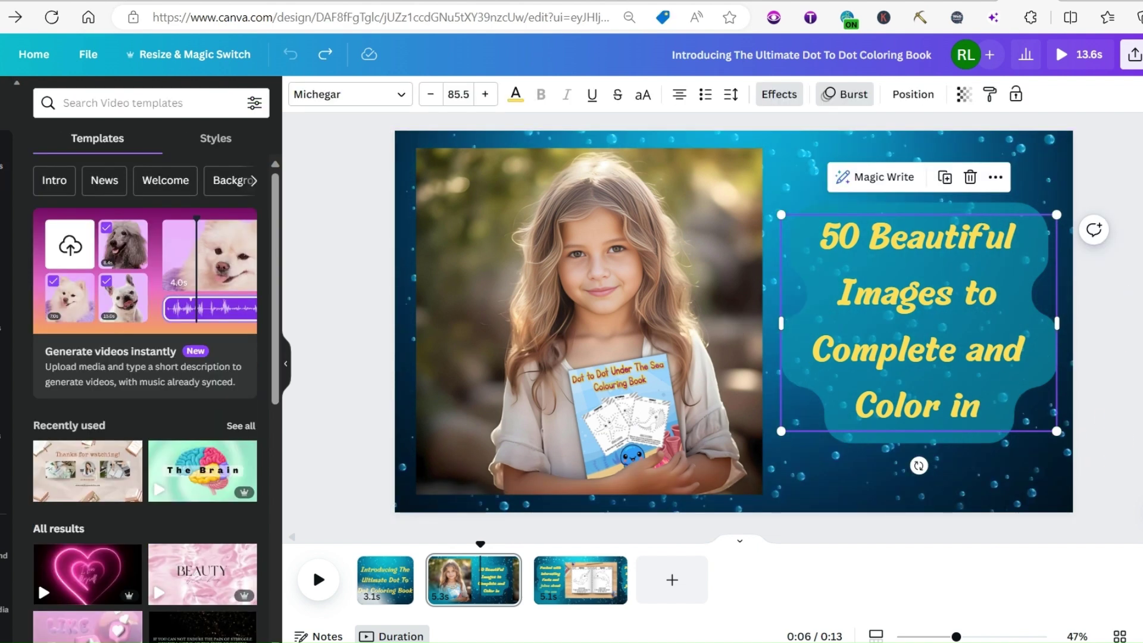
pyautogui.click(941, 337)
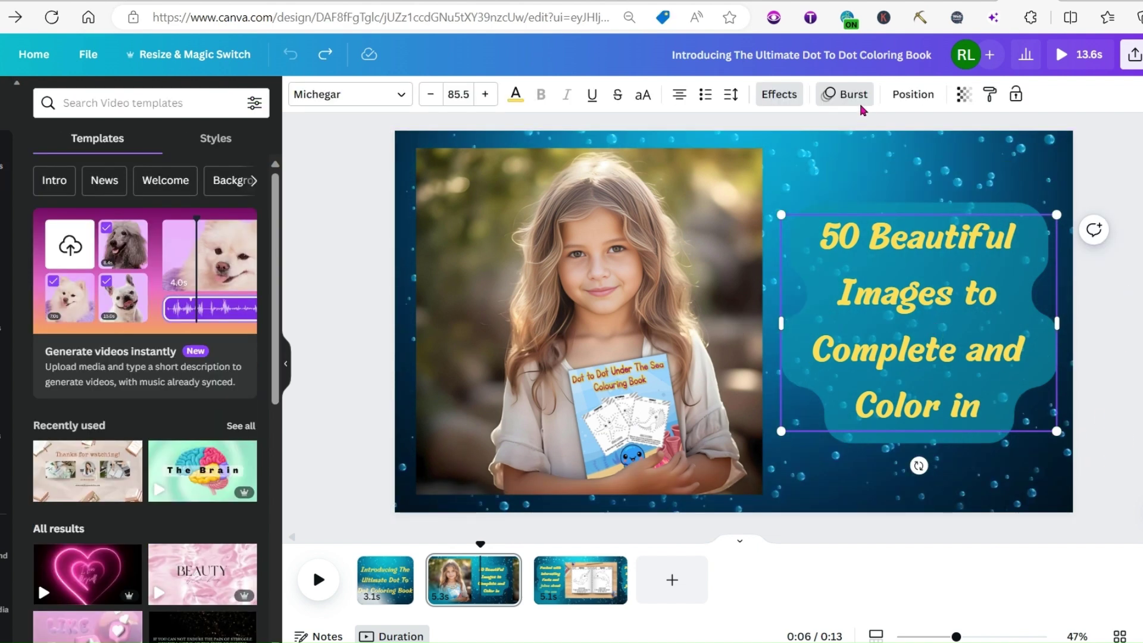
pyautogui.click(833, 101)
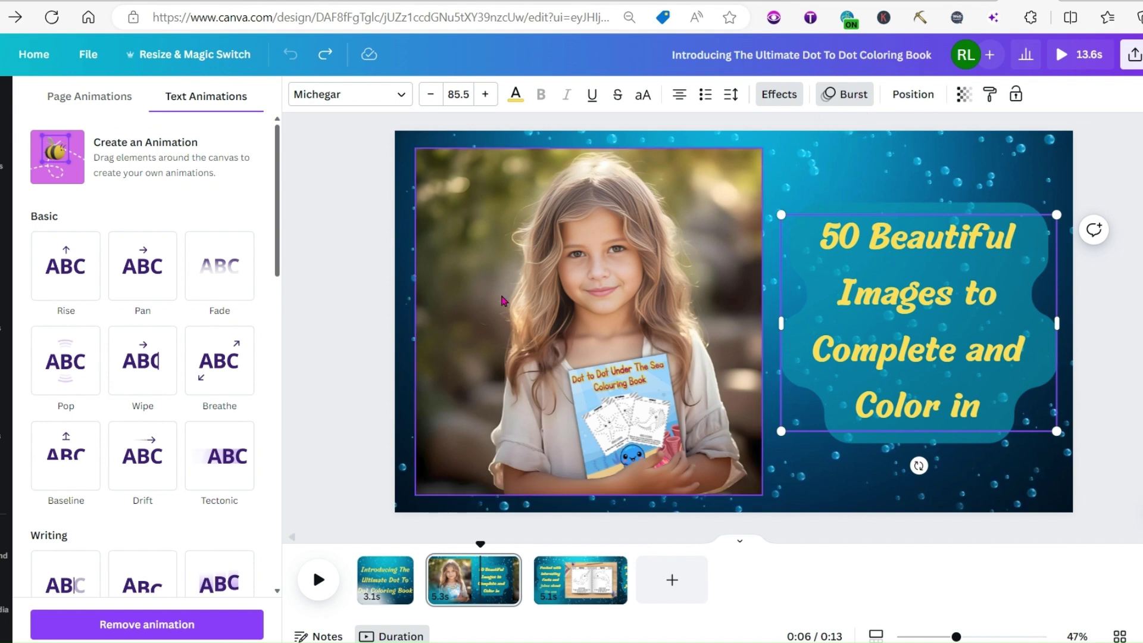
pyautogui.scroll(-5, 148, 475)
pyautogui.click(215, 442)
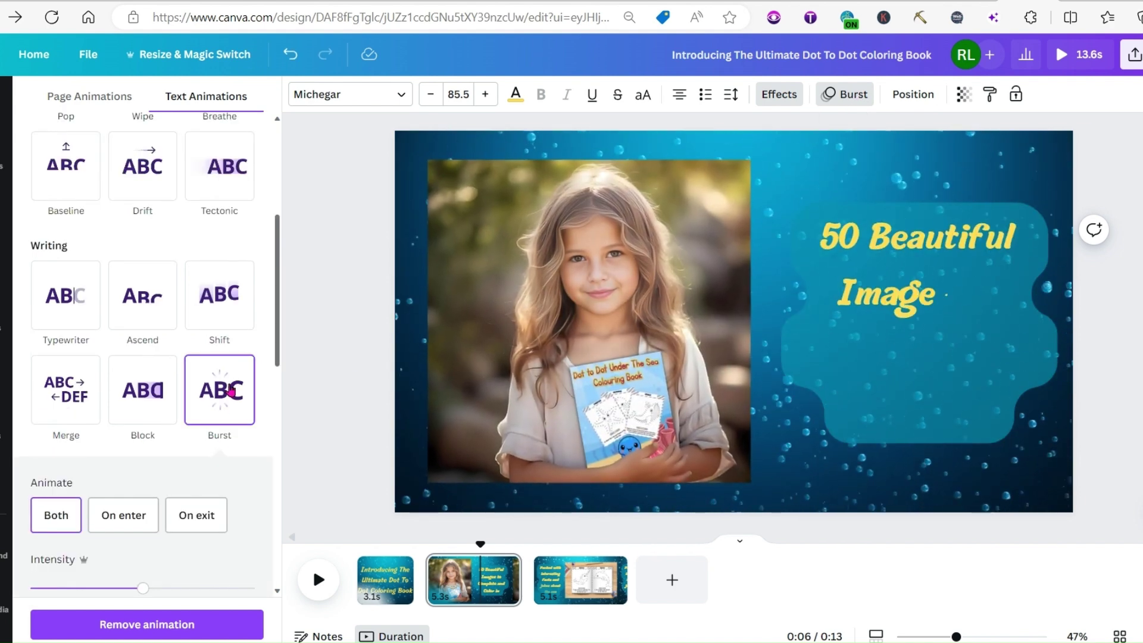
pyautogui.scroll(1, 218, 381)
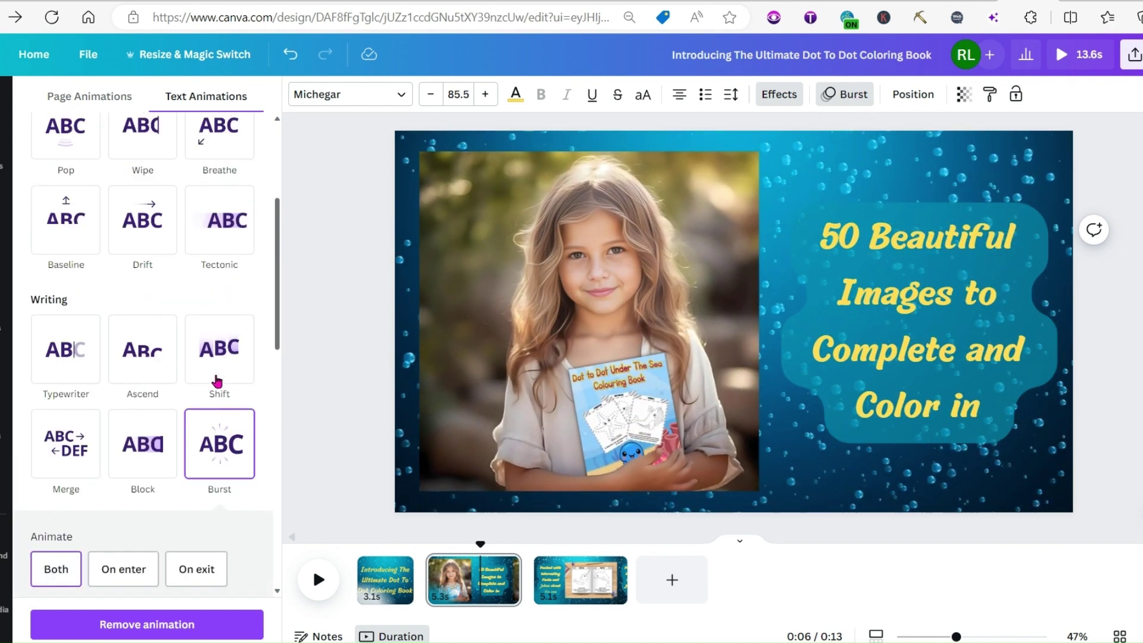
pyautogui.click(61, 384)
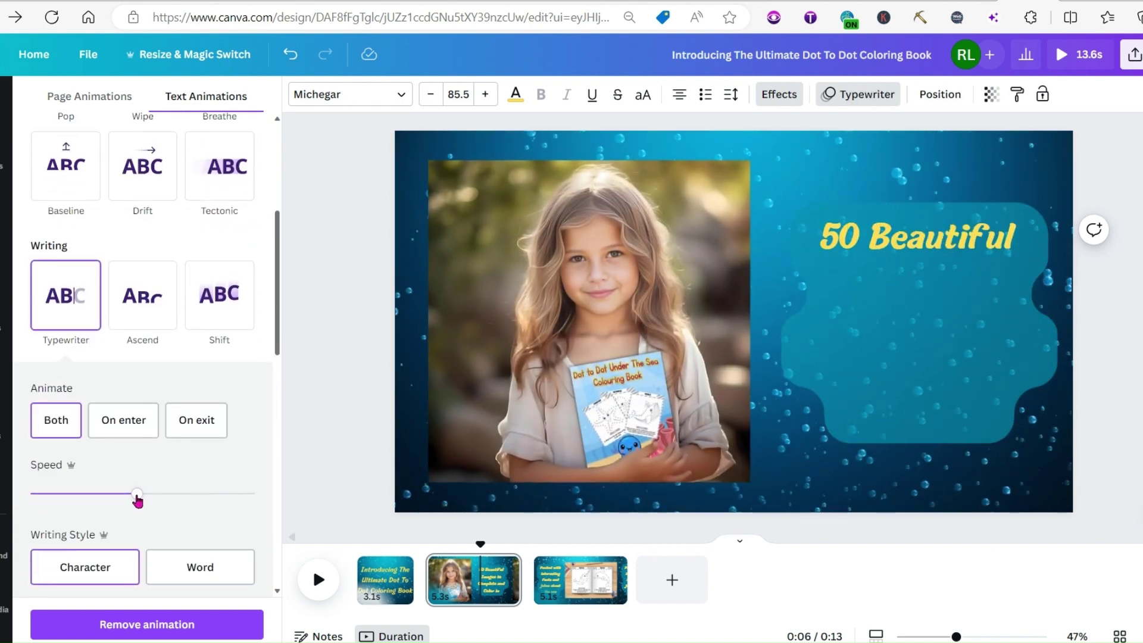
pyautogui.moveTo(137, 494)
pyautogui.mouseDown()
pyautogui.moveTo(94, 496)
pyautogui.moveTo(164, 505)
pyautogui.moveTo(97, 498)
pyautogui.moveTo(148, 498)
pyautogui.mouseUp()
pyautogui.scroll(-2, 203, 268)
pyautogui.click(207, 172)
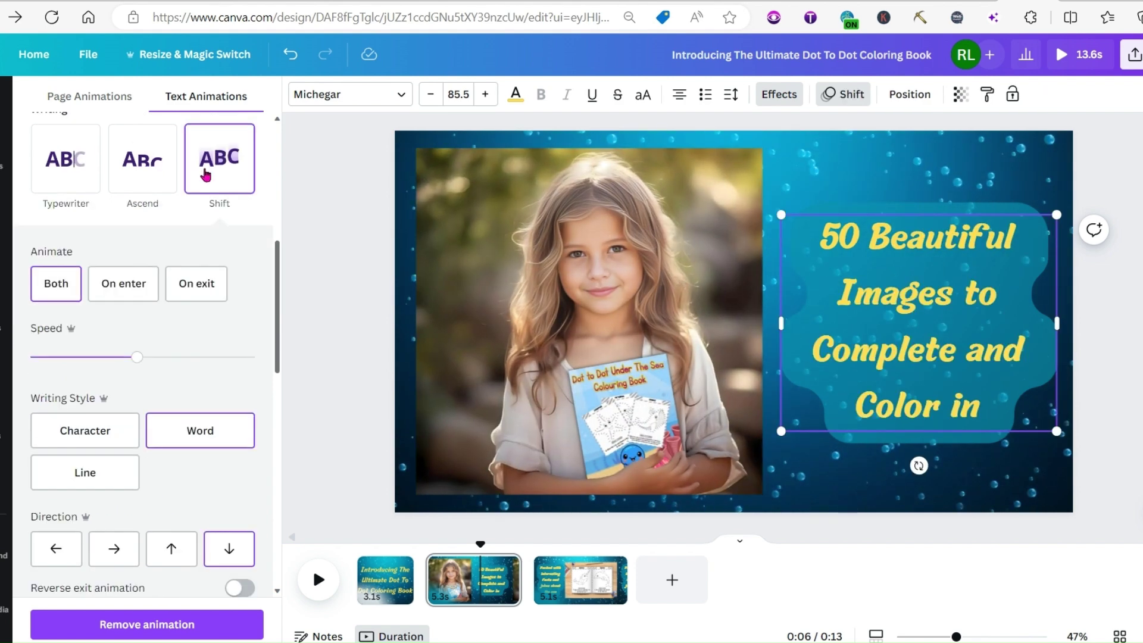
# - Apply Shift with word-by-word animation to the page 3 caption
pyautogui.click(581, 575)
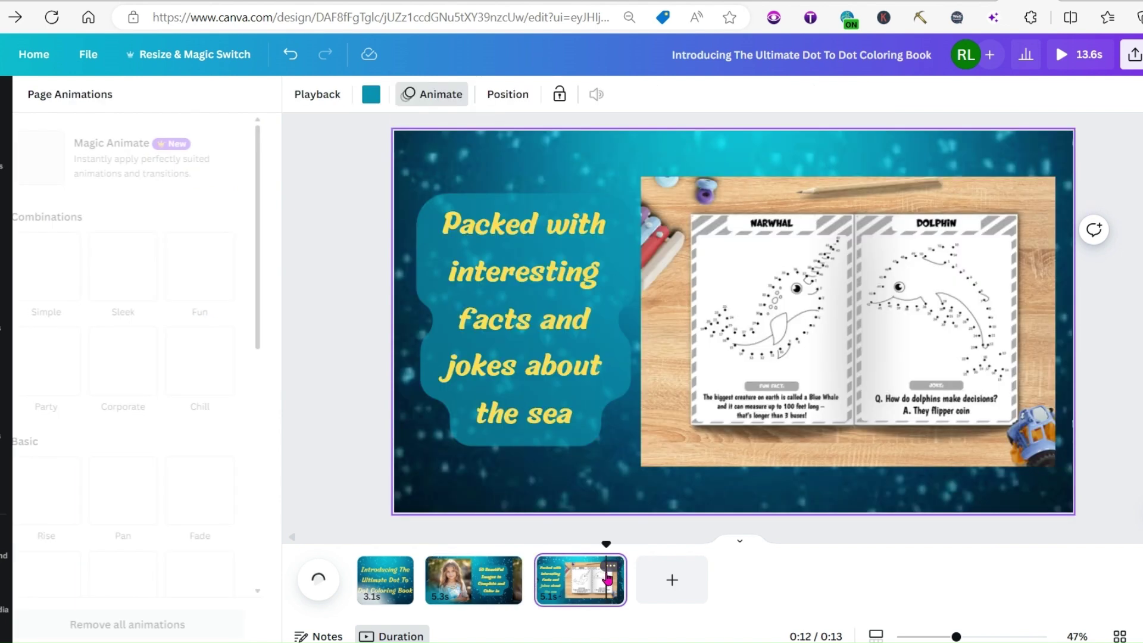
pyautogui.click(509, 340)
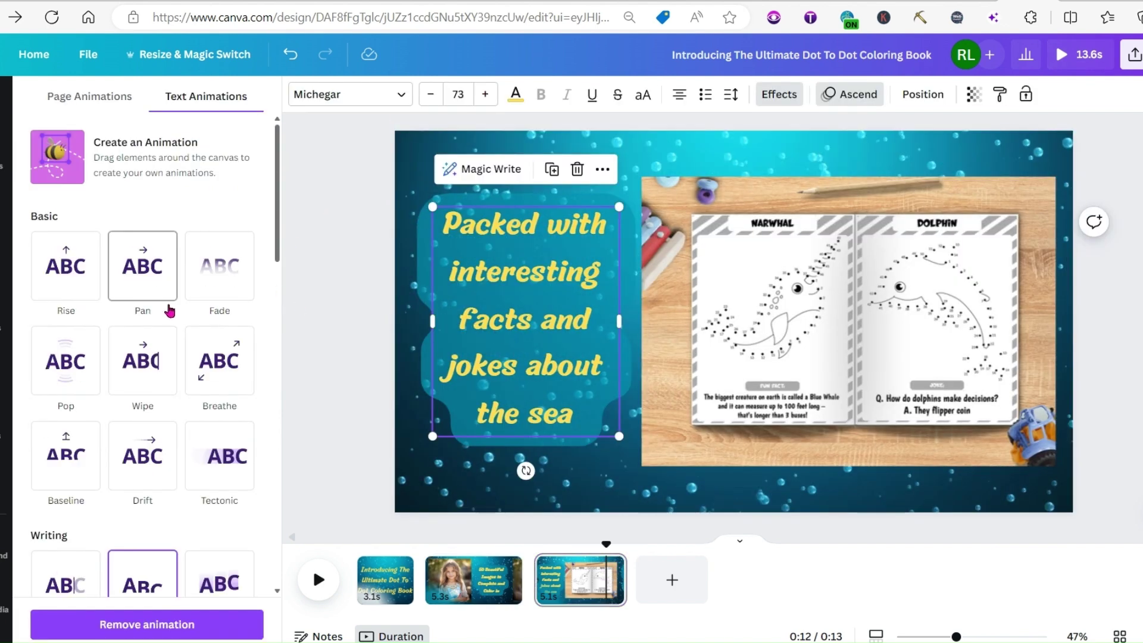
pyautogui.scroll(-3, 211, 436)
pyautogui.click(217, 438)
pyautogui.scroll(-3, 217, 440)
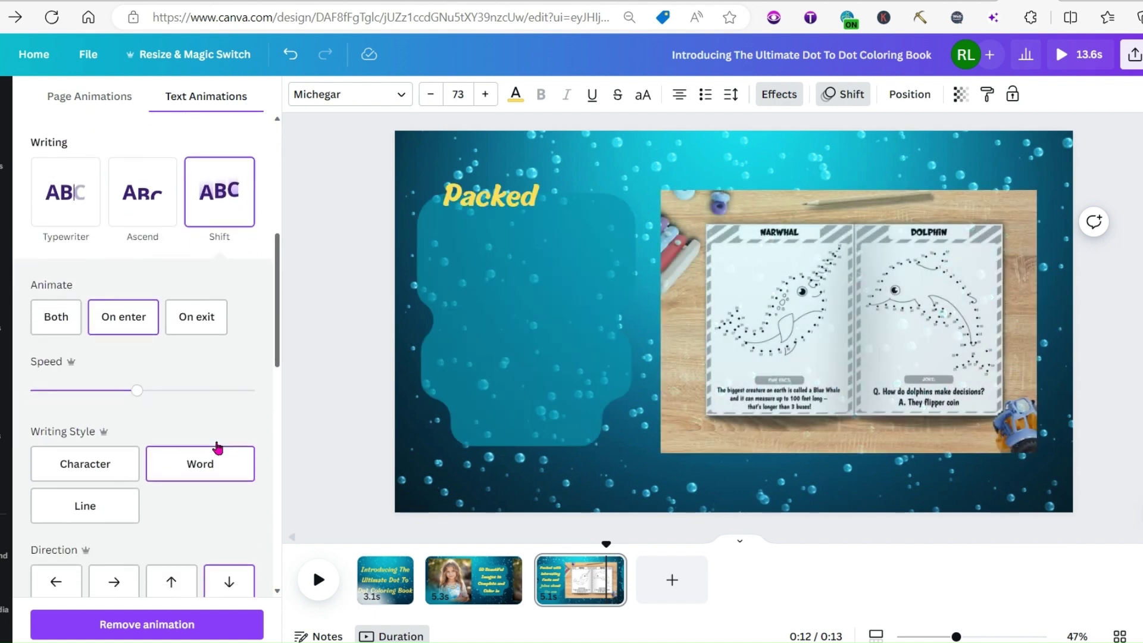
pyautogui.click(218, 448)
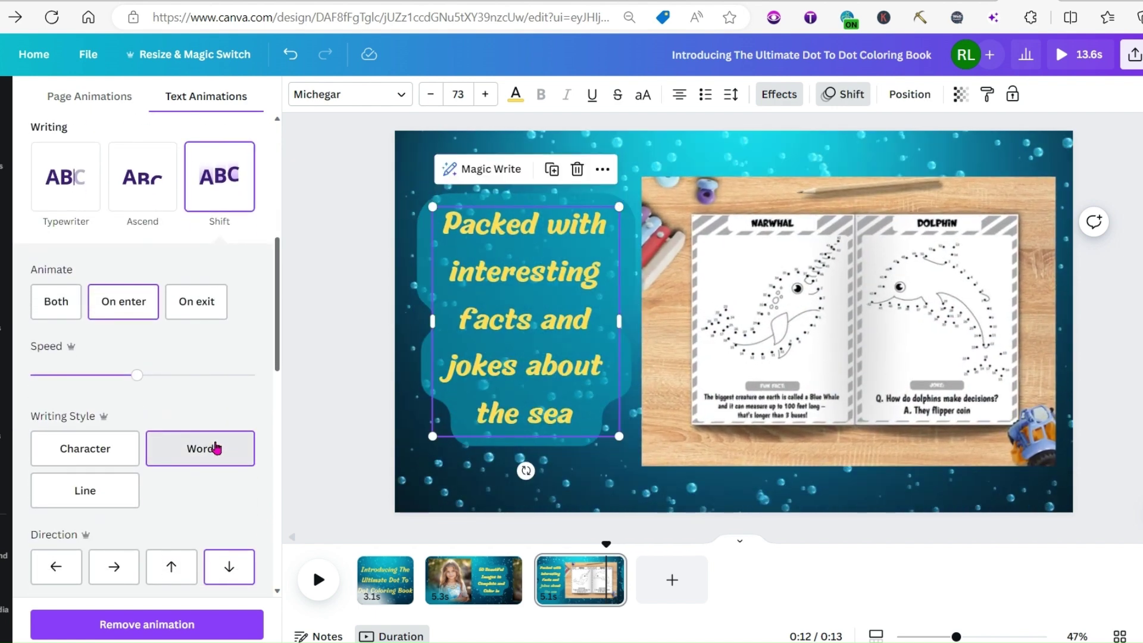
pyautogui.click(426, 575)
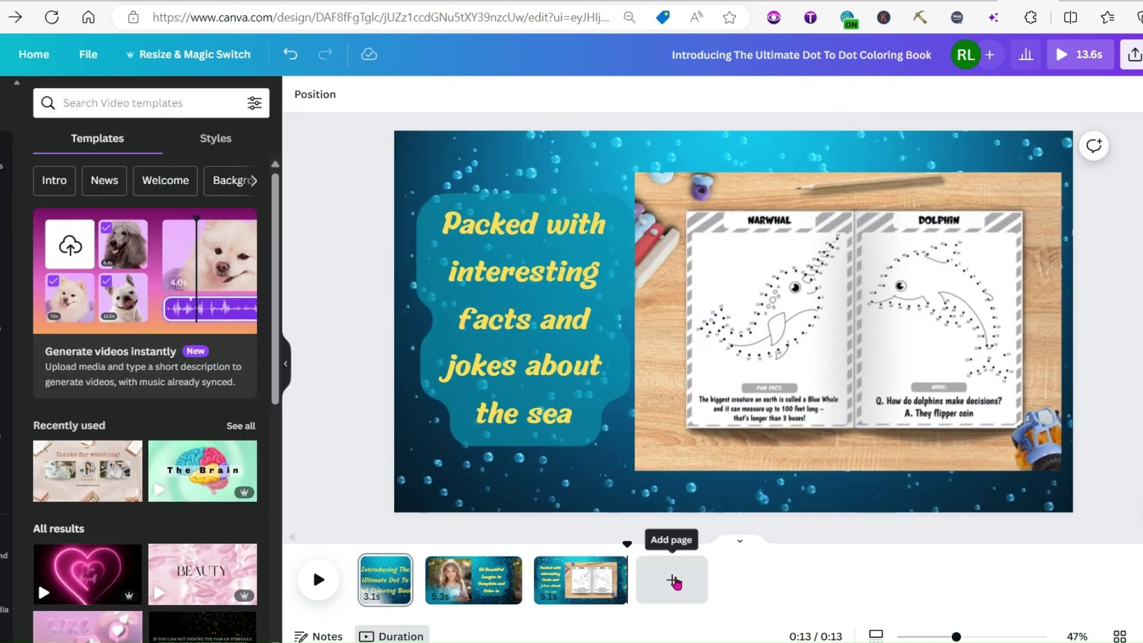
# - Add a fourth page holding the free 25-second 'child writing' stock video
pyautogui.click(672, 580)
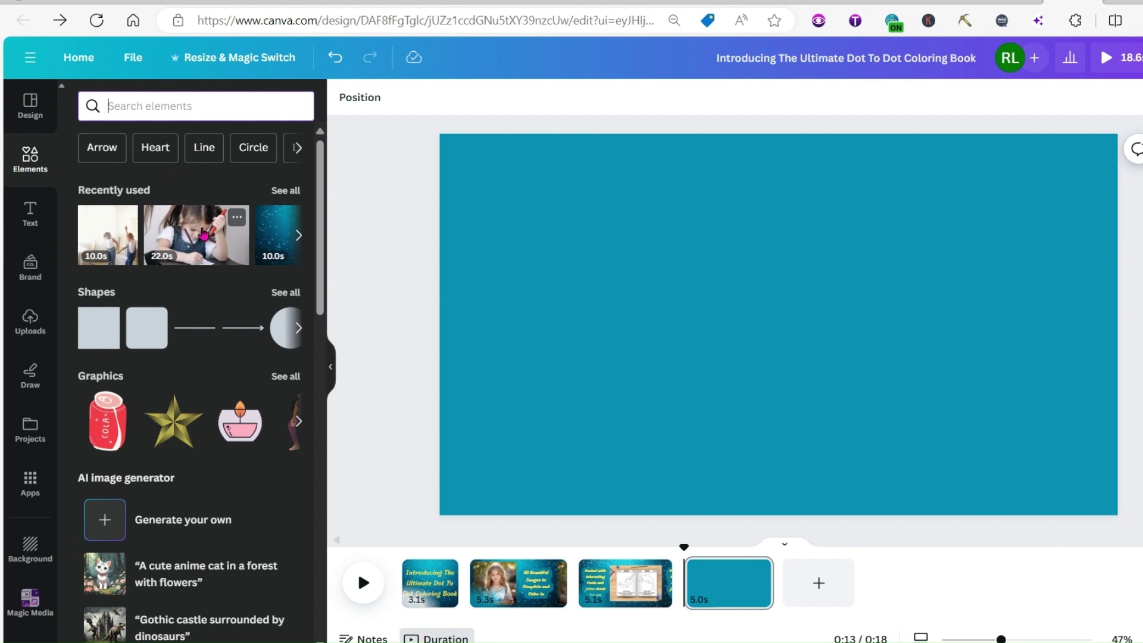
pyautogui.write('child')
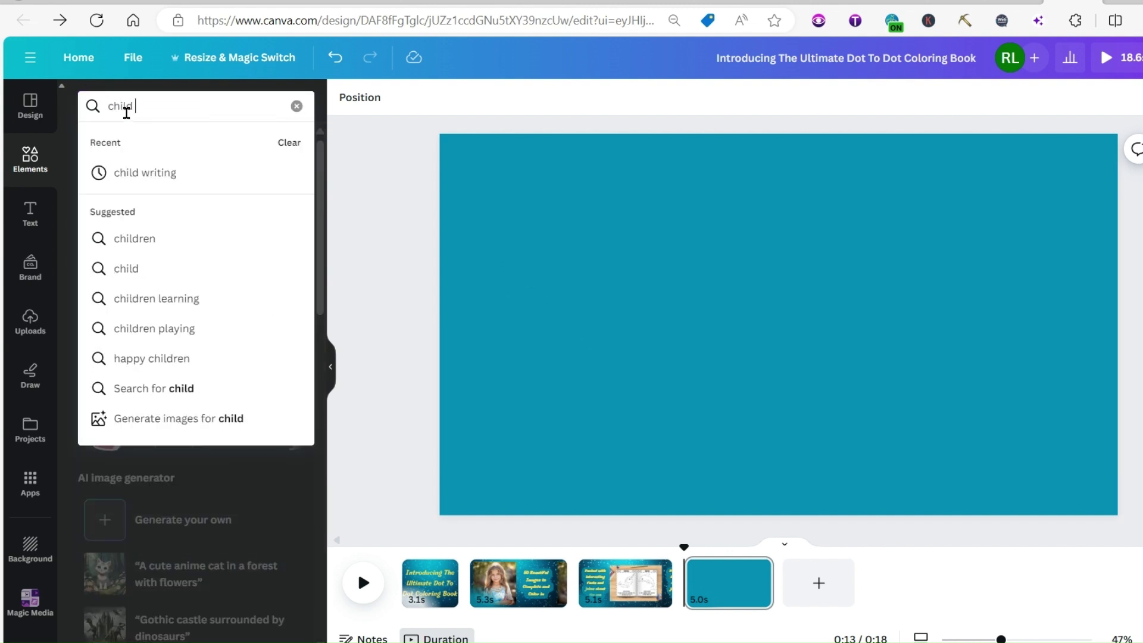
pyautogui.click(145, 172)
pyautogui.click(299, 106)
pyautogui.scroll(-3, 153, 370)
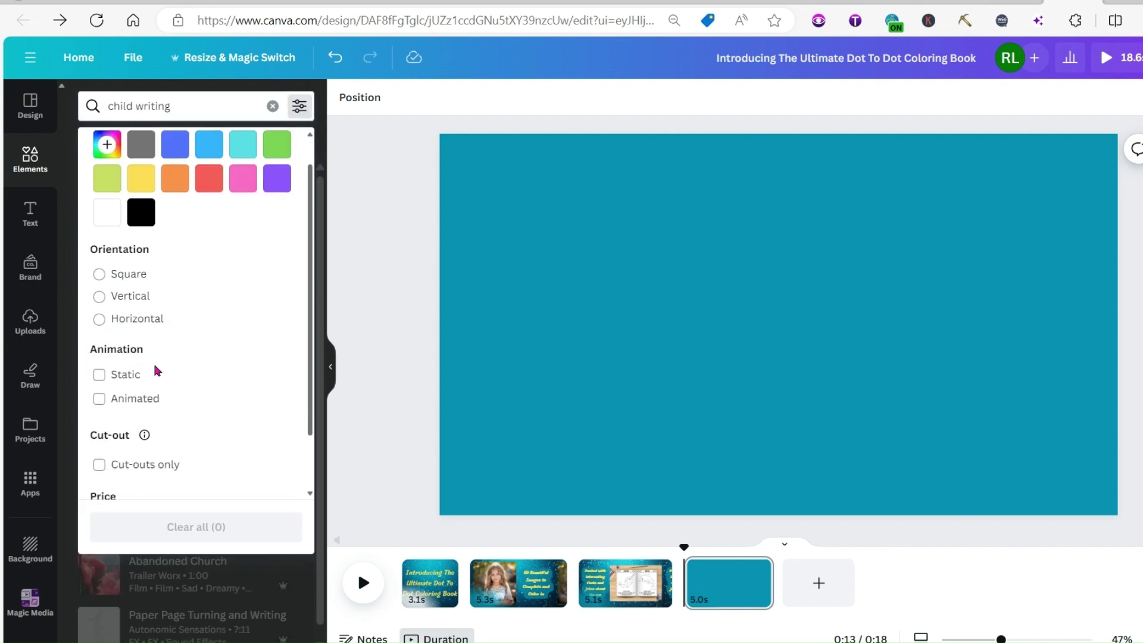
pyautogui.click(100, 454)
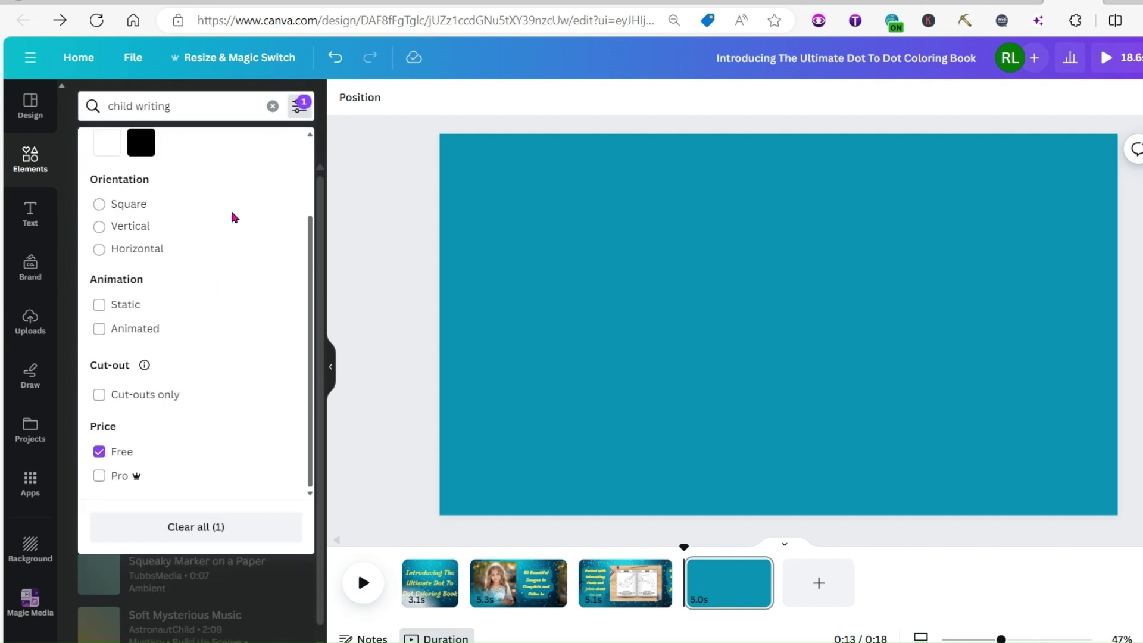
pyautogui.click(301, 110)
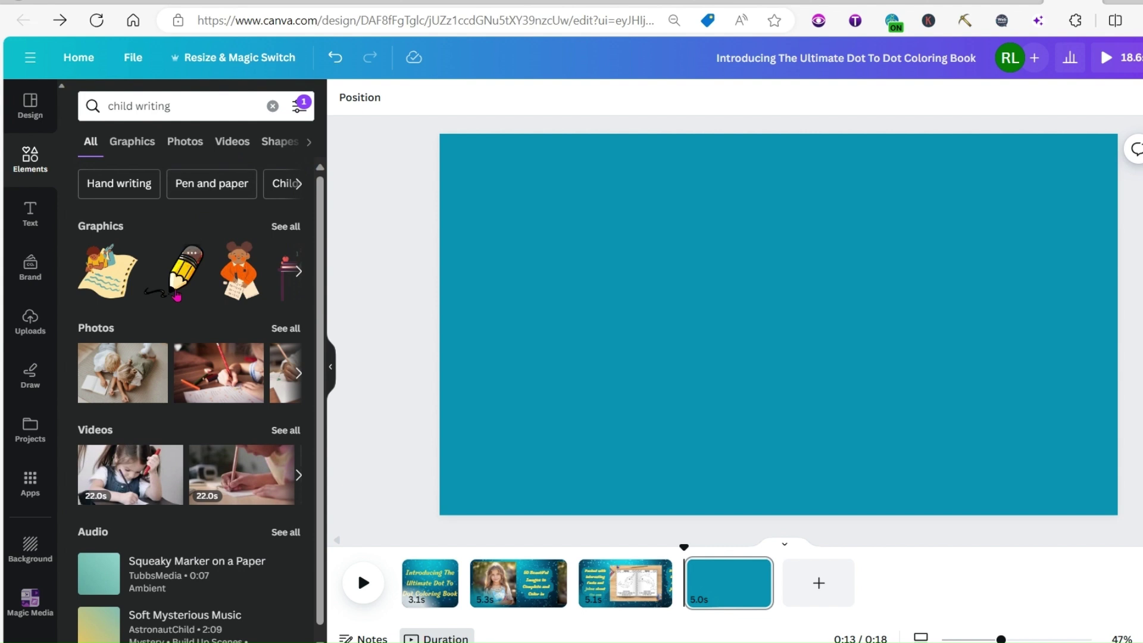
pyautogui.click(286, 429)
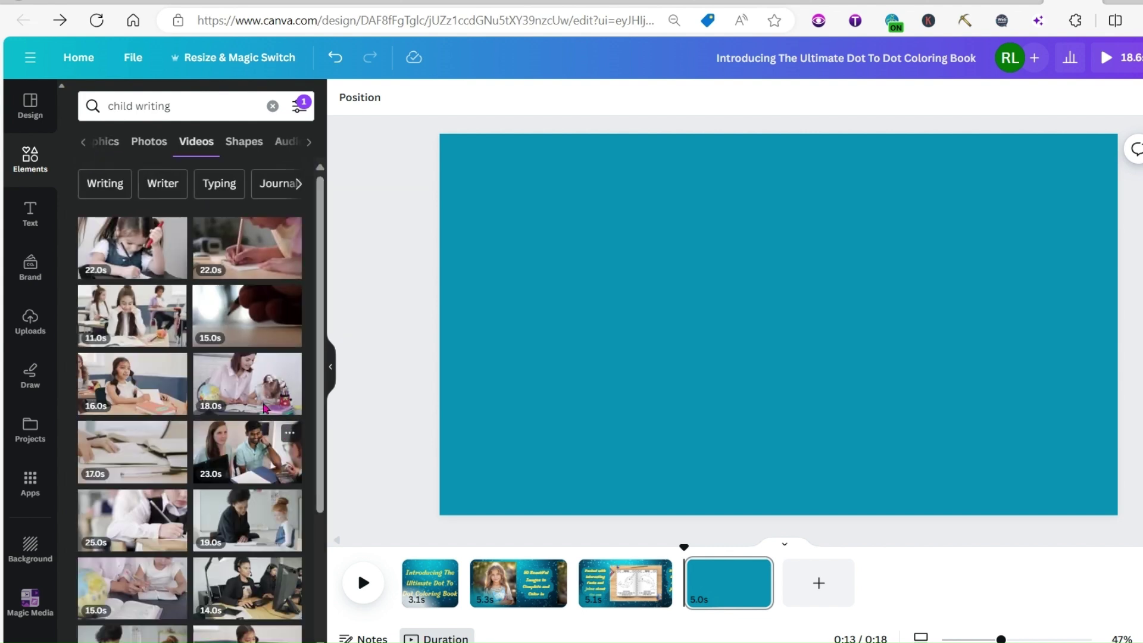
pyautogui.click(136, 524)
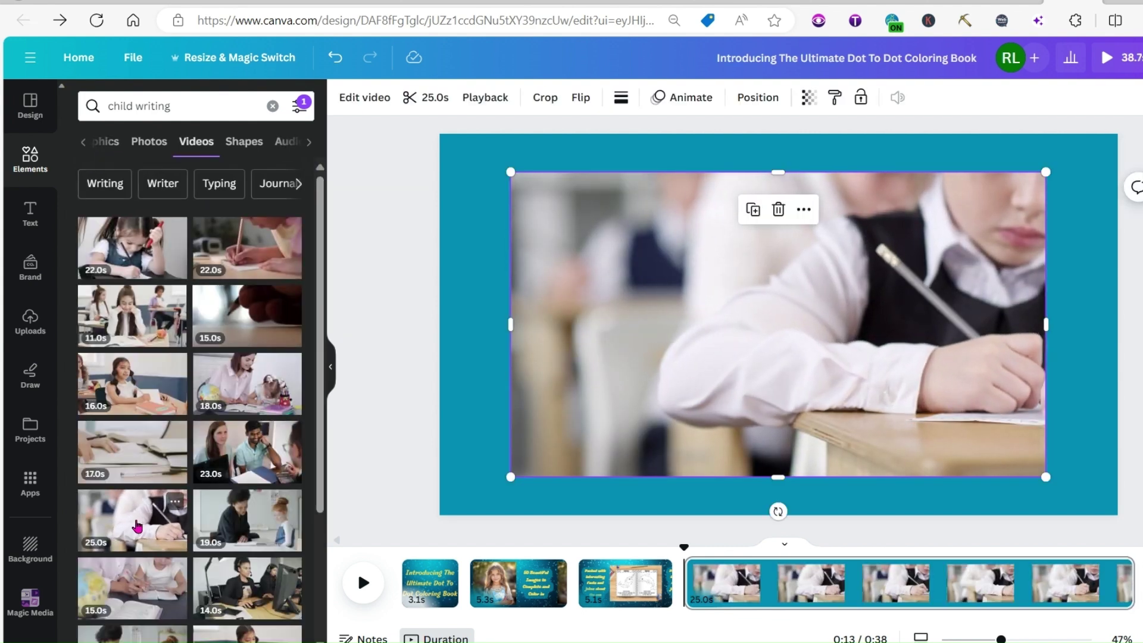
# - Crop away the left side of the writing video and move it to the page's left
pyautogui.rightClick(574, 403)
pyautogui.press('Escape')
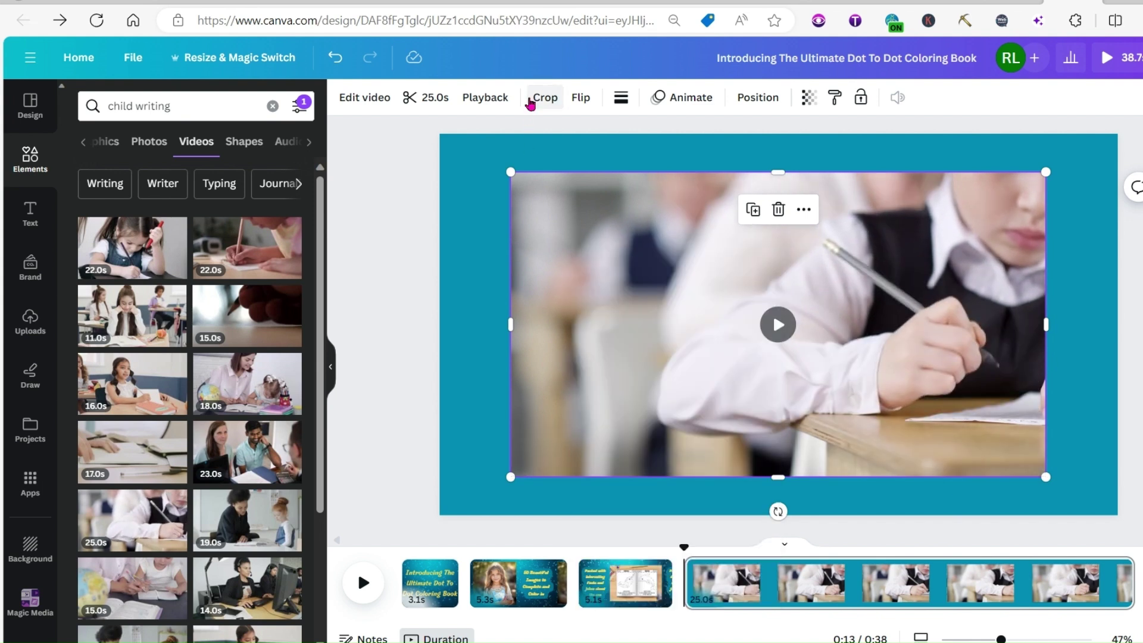
pyautogui.click(543, 99)
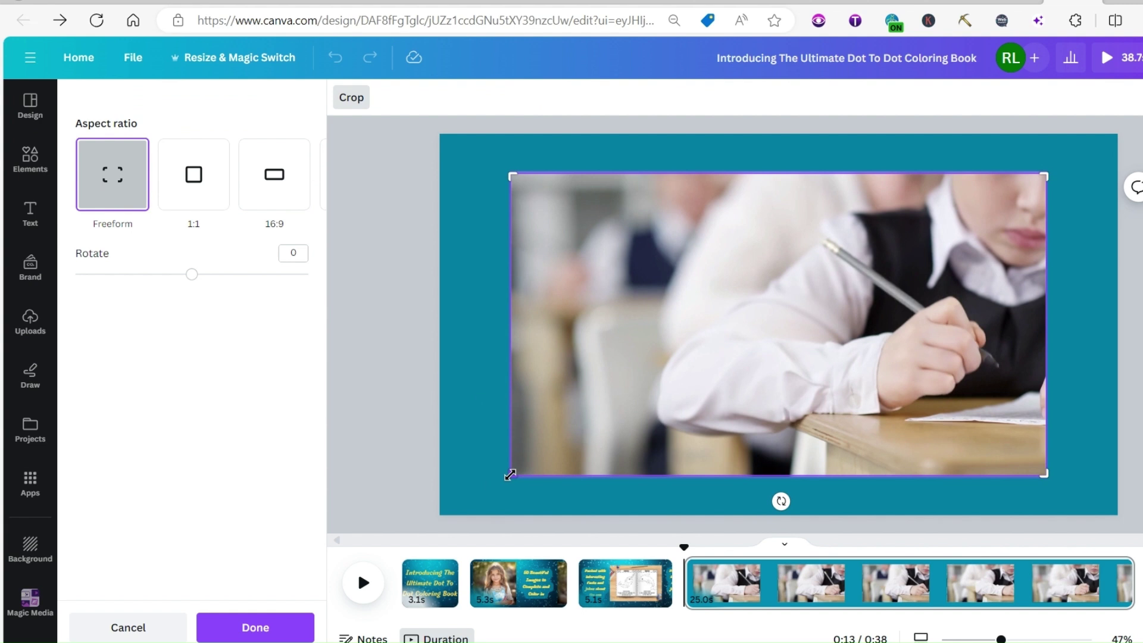
pyautogui.moveTo(510, 475); pyautogui.dragTo(707, 476)
pyautogui.press('Return')
pyautogui.moveTo(836, 375); pyautogui.dragTo(637, 359)
pyautogui.press('Escape')
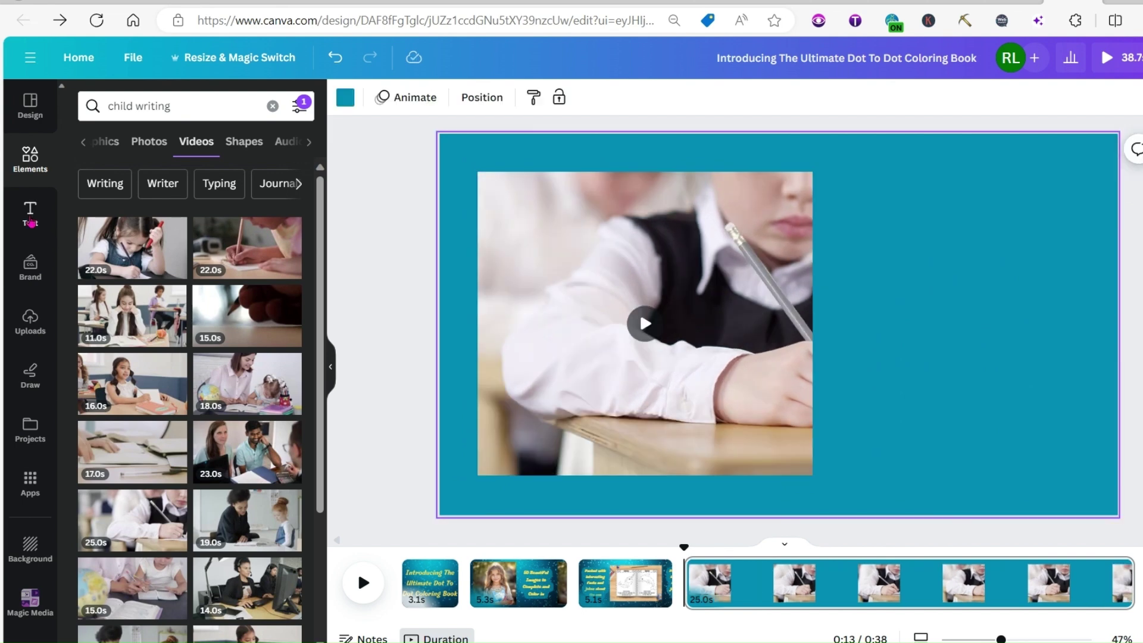
# - Add a narrow text box reading 'Improve Hand And Eye Co-ordination' beside the video
pyautogui.click(31, 218)
pyautogui.click(196, 148)
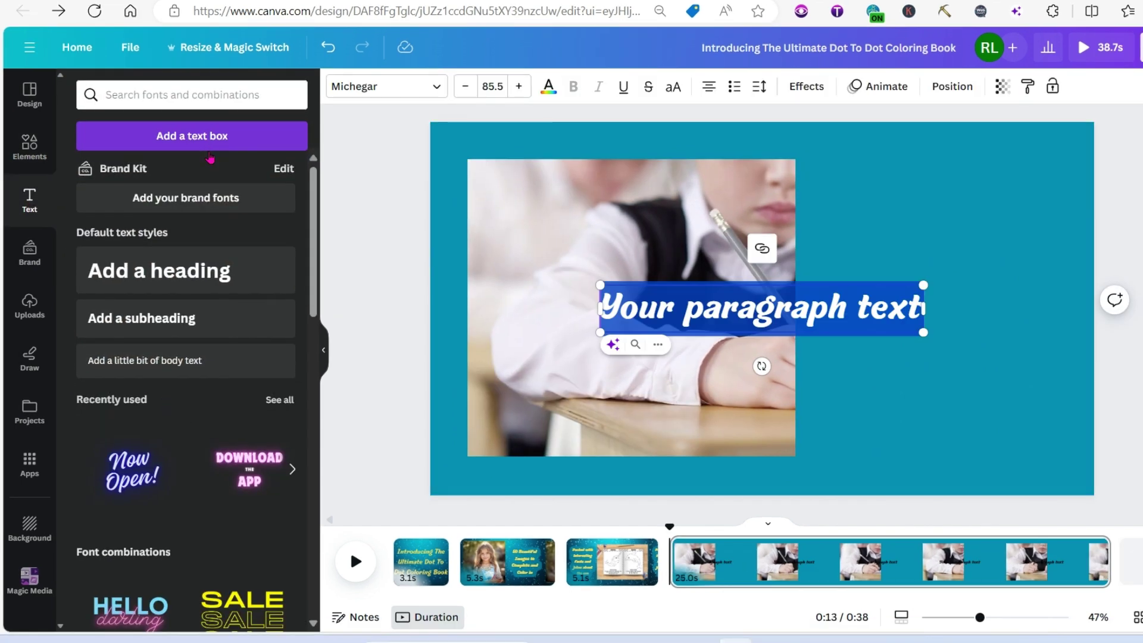
pyautogui.write('Improve Hand to')
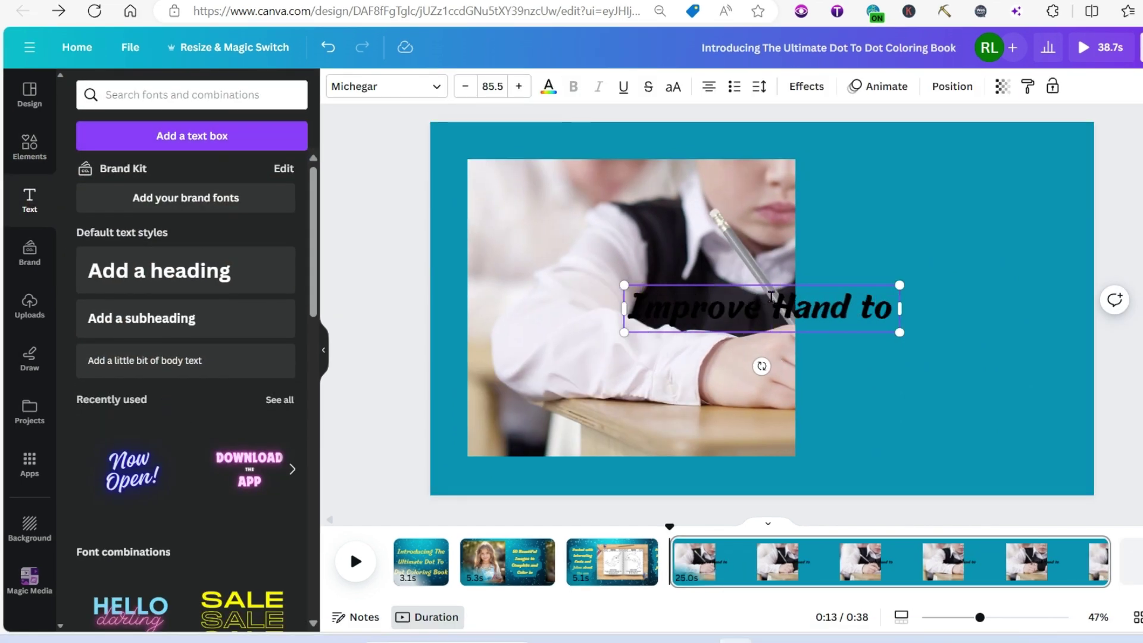
pyautogui.press('BackSpace')
pyautogui.press('BackSpace')
pyautogui.write('And Eye Co-ordination')
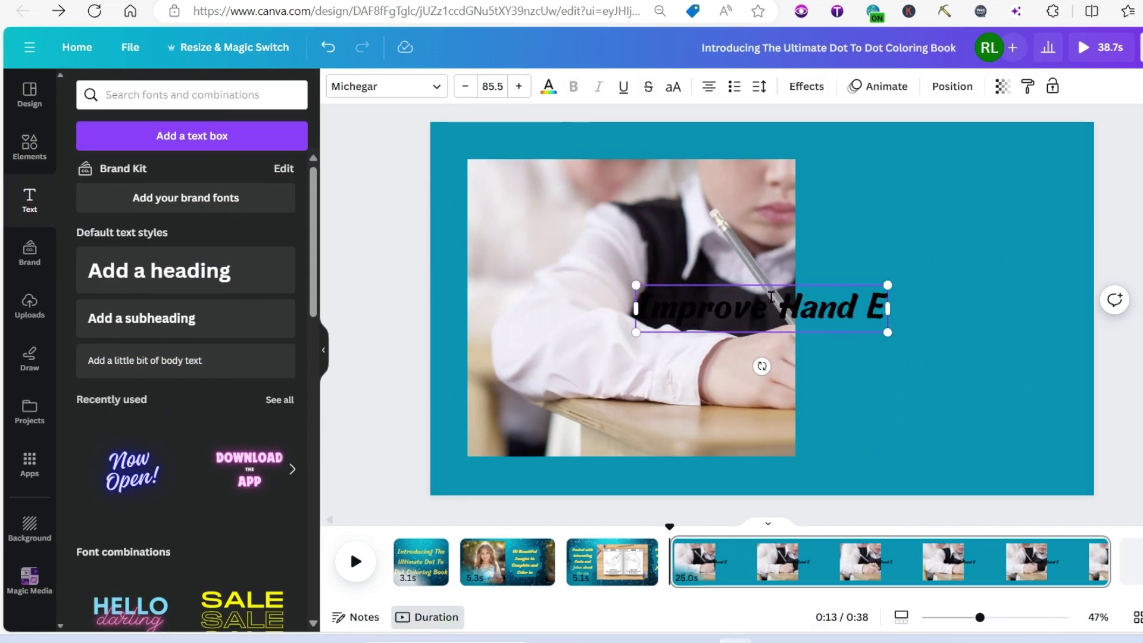
pyautogui.moveTo(494, 308); pyautogui.dragTo(822, 277)
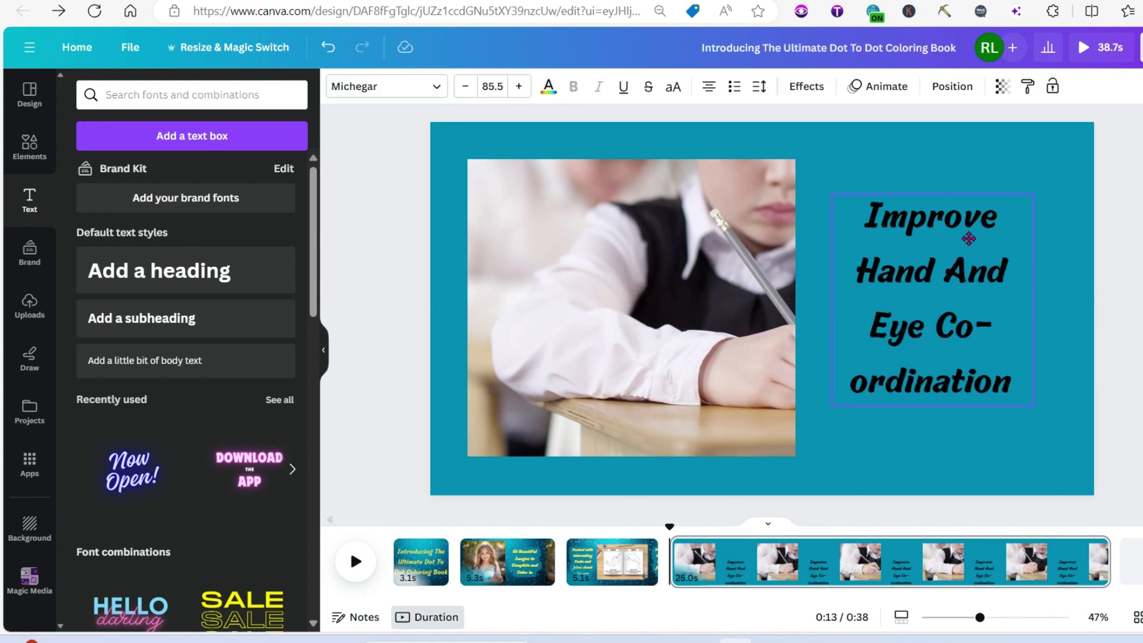
pyautogui.click(30, 145)
# - Add the underwater bubbles video as page 4's full-page background
pyautogui.click(30, 95)
pyautogui.click(30, 146)
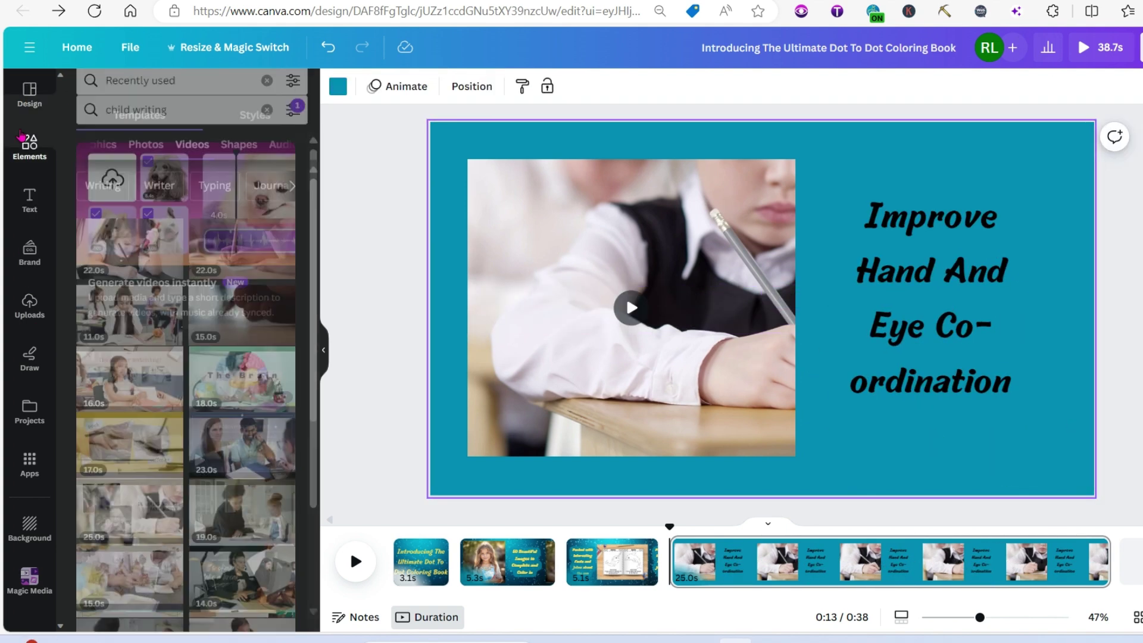
pyautogui.click(278, 176)
pyautogui.click(242, 246)
pyautogui.moveTo(619, 354); pyautogui.dragTo(774, 268)
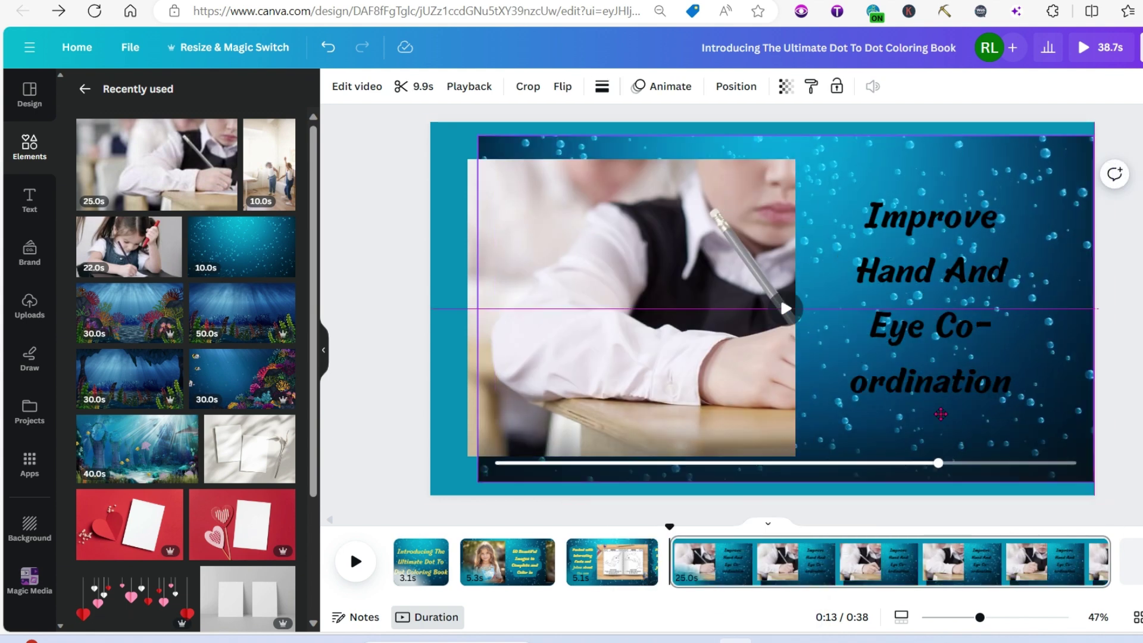
# - Widen the hand-eye caption and give it a semi-transparent teal background box
pyautogui.click(982, 301)
pyautogui.moveTo(1033, 300); pyautogui.dragTo(1011, 282)
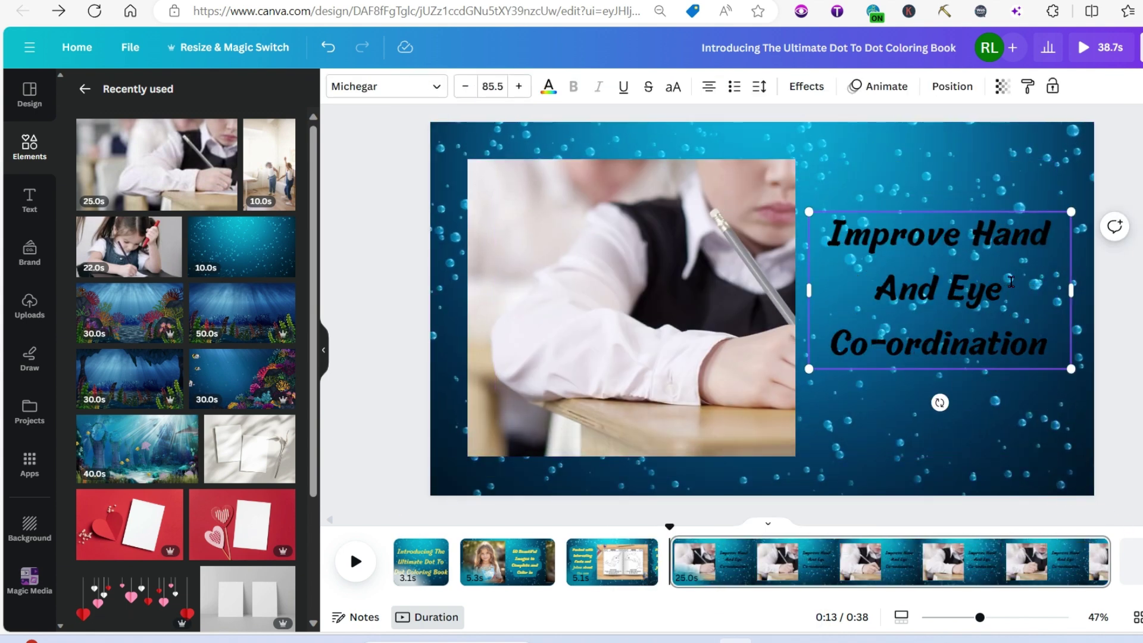
pyautogui.click(807, 86)
pyautogui.click(107, 459)
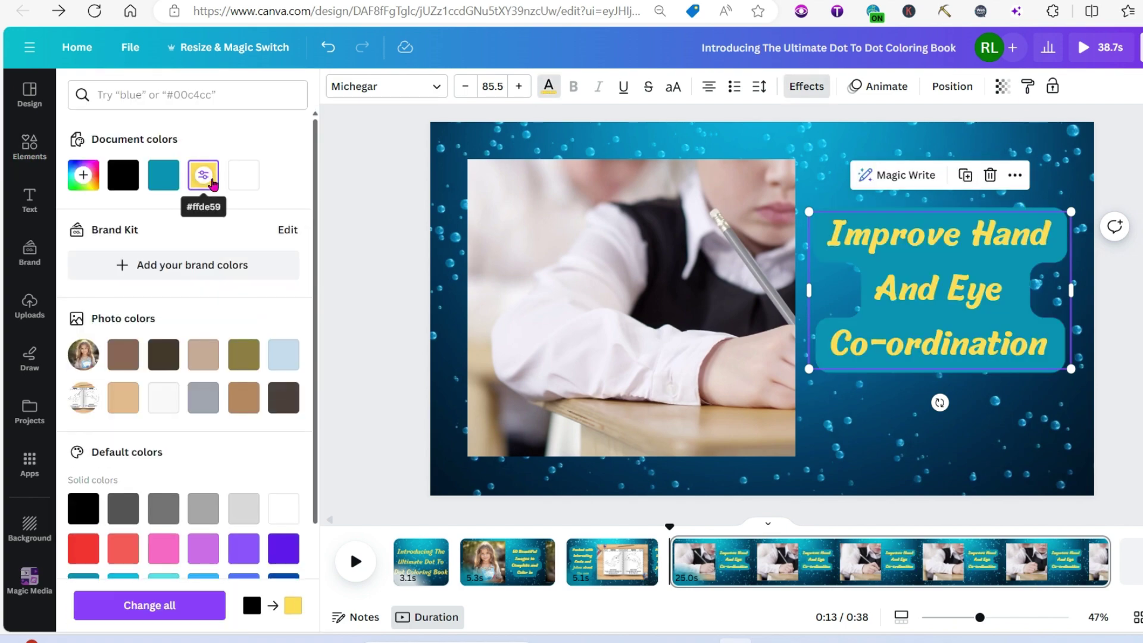
pyautogui.moveTo(293, 472); pyautogui.dragTo(235, 474)
# - Animate the caption with Shift, trim page 4 to 3.7 seconds, and add a blank page
pyautogui.click(807, 87)
pyautogui.moveTo(625, 268); pyautogui.dragTo(615, 268)
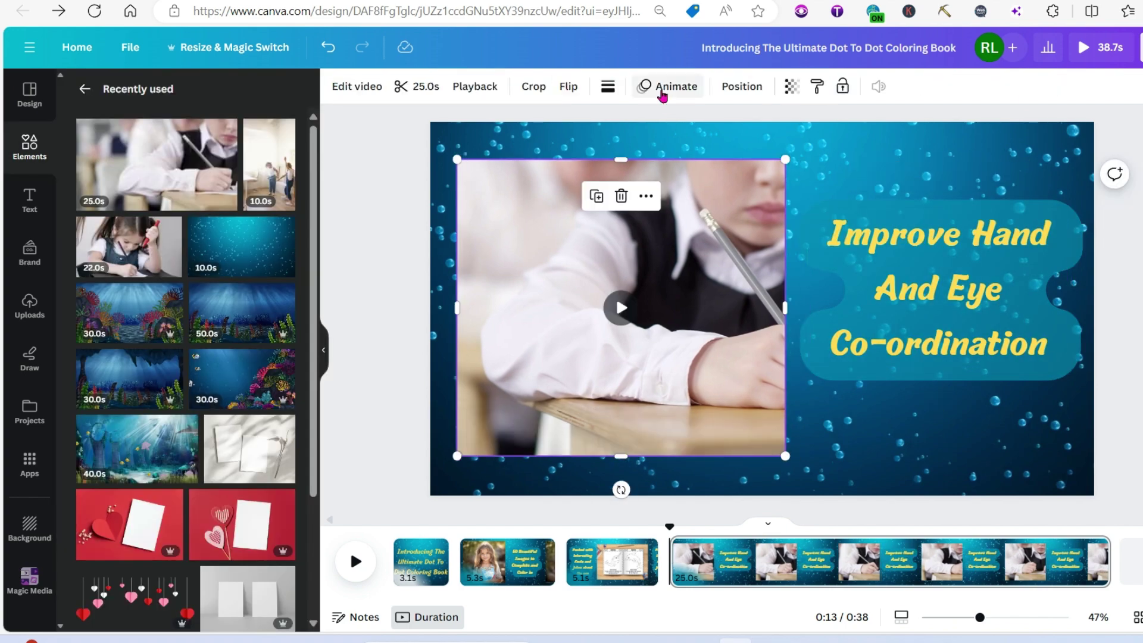
pyautogui.click(941, 286)
pyautogui.click(878, 87)
pyautogui.click(277, 566)
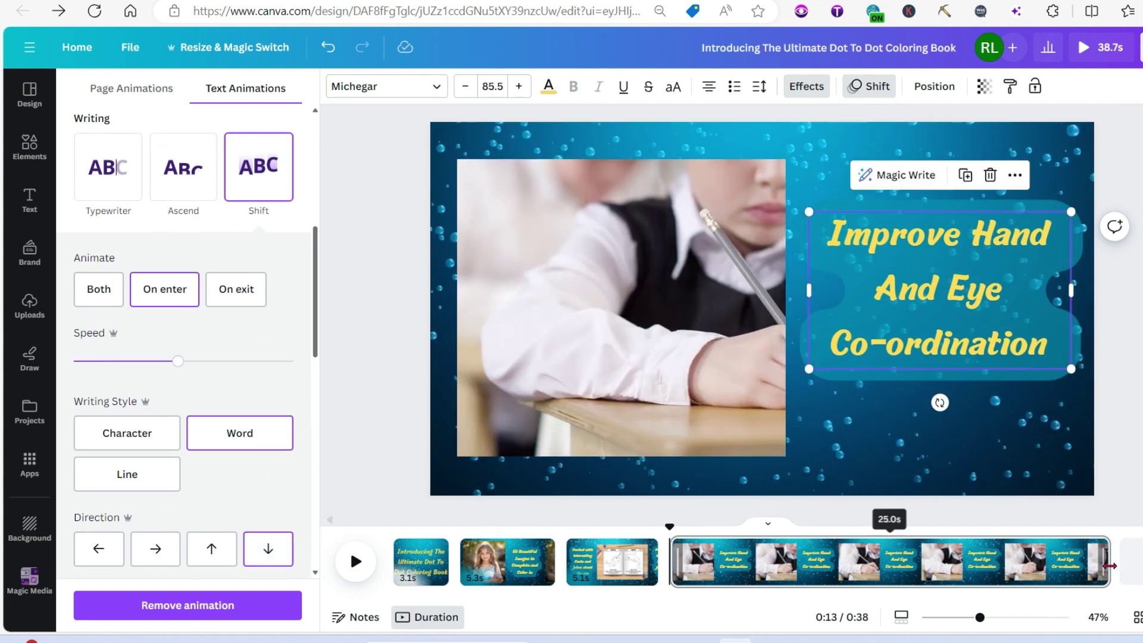
pyautogui.moveTo(888, 523); pyautogui.dragTo(662, 525)
pyautogui.click(356, 562)
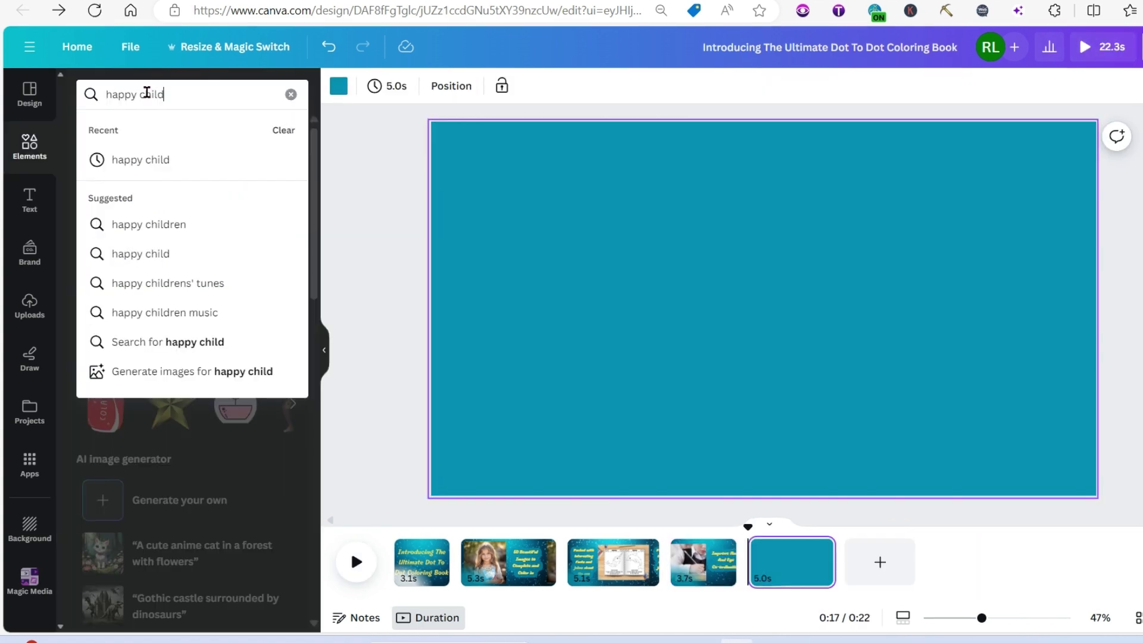
# - Search videos for 'happy child', filter to Free, and add the kids-jumping clip
pyautogui.press('Return')
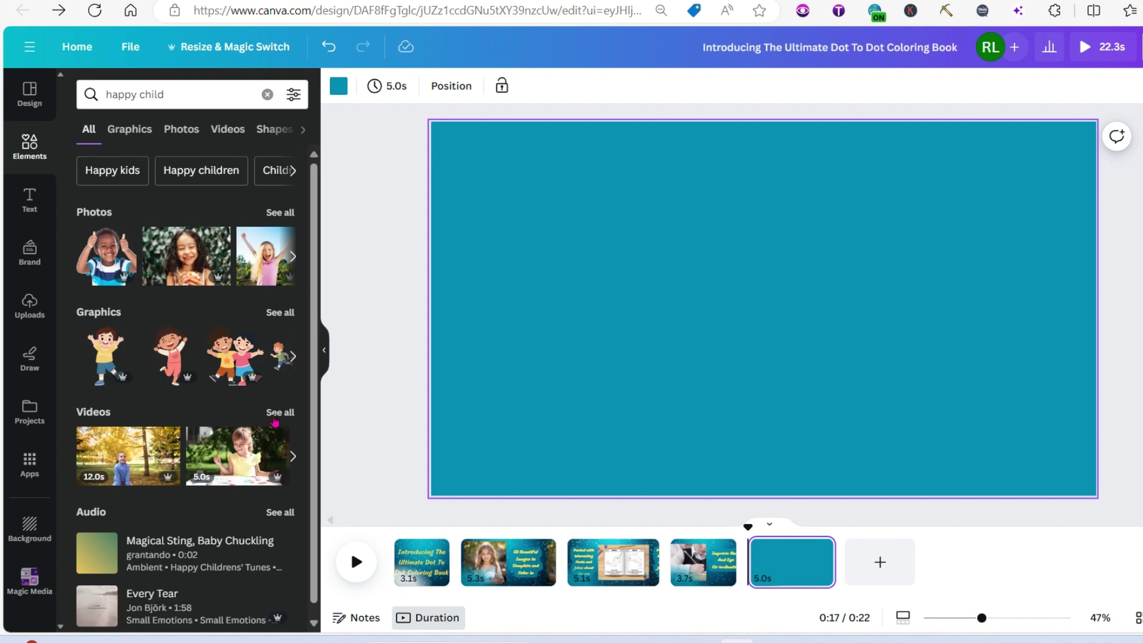
pyautogui.click(279, 412)
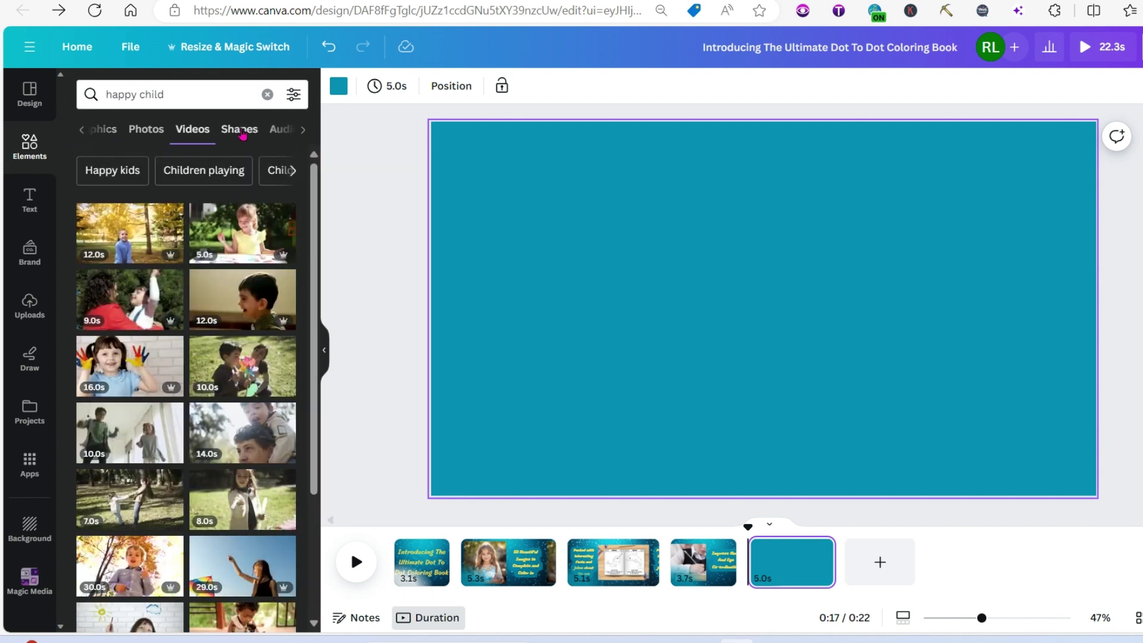
pyautogui.click(292, 97)
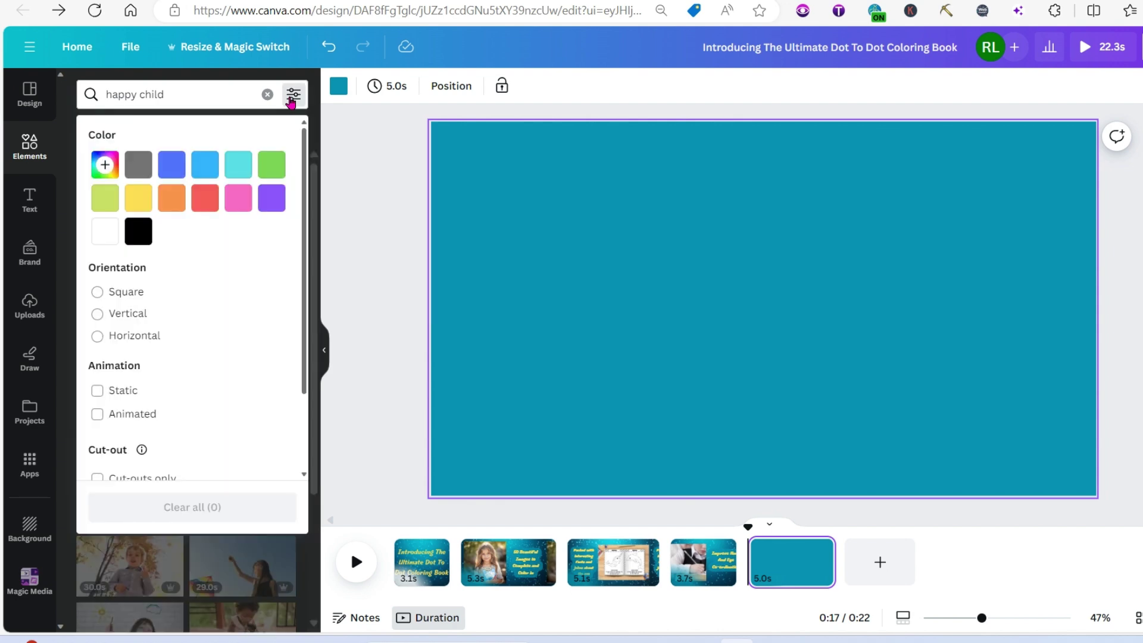
pyautogui.scroll(-2, 152, 450)
pyautogui.click(97, 433)
pyautogui.click(243, 233)
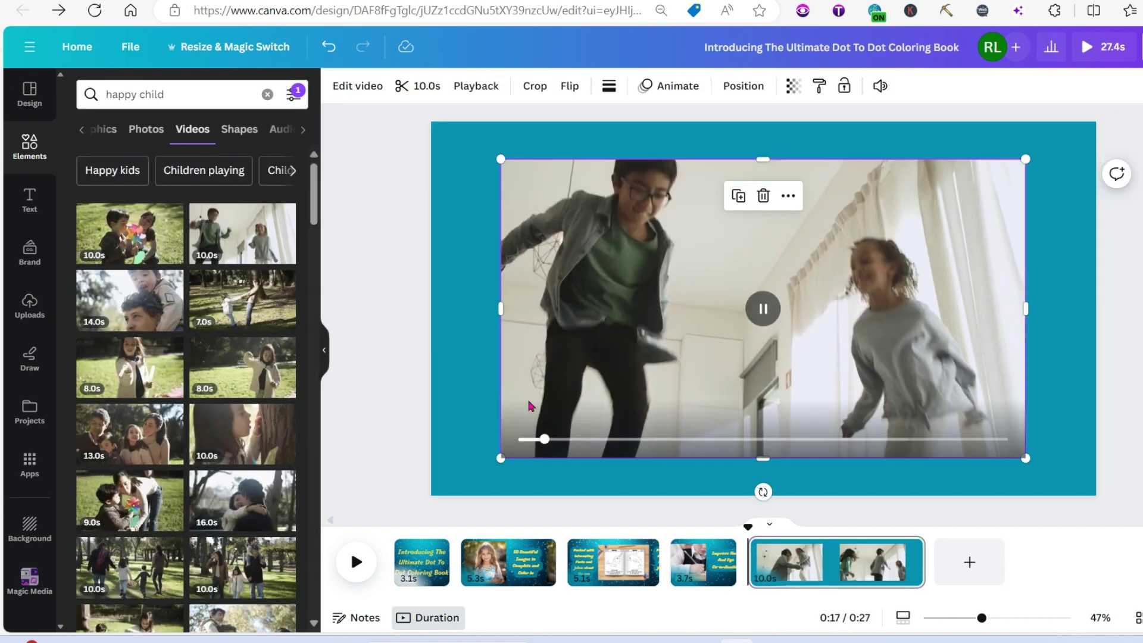
# - Crop the kids clip to a 1:1 square, enlarge it, and move it to the right half
pyautogui.moveTo(500, 459); pyautogui.dragTo(715, 399)
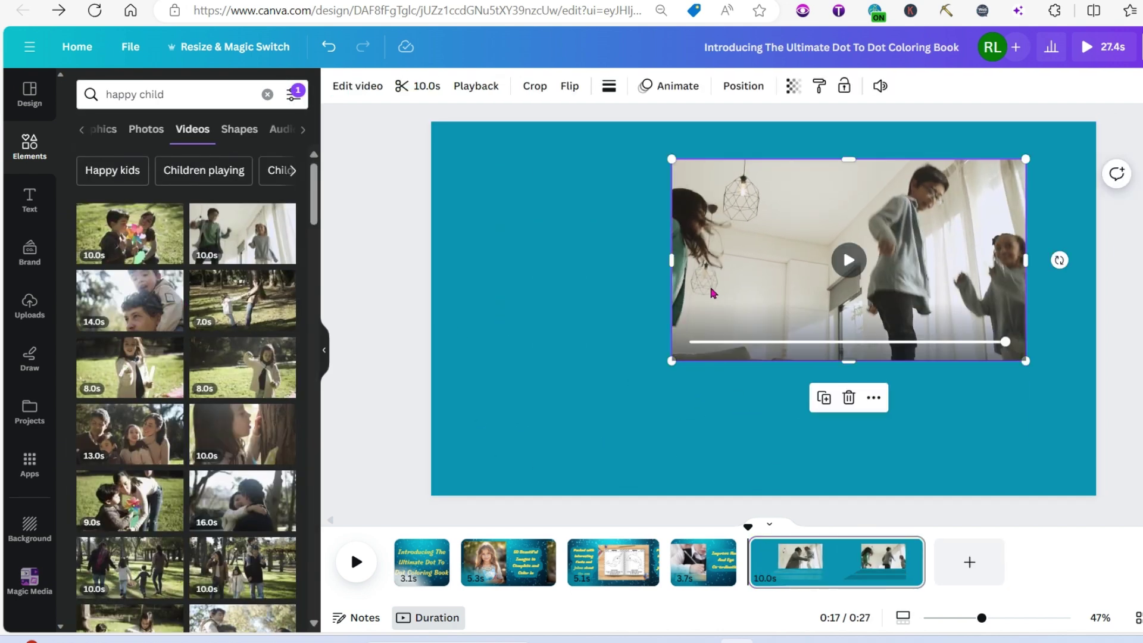
pyautogui.click(534, 85)
pyautogui.click(189, 162)
pyautogui.moveTo(817, 273); pyautogui.dragTo(740, 273)
pyautogui.click(250, 604)
pyautogui.moveTo(747, 358); pyautogui.dragTo(624, 447)
pyautogui.moveTo(821, 324); pyautogui.dragTo(930, 324)
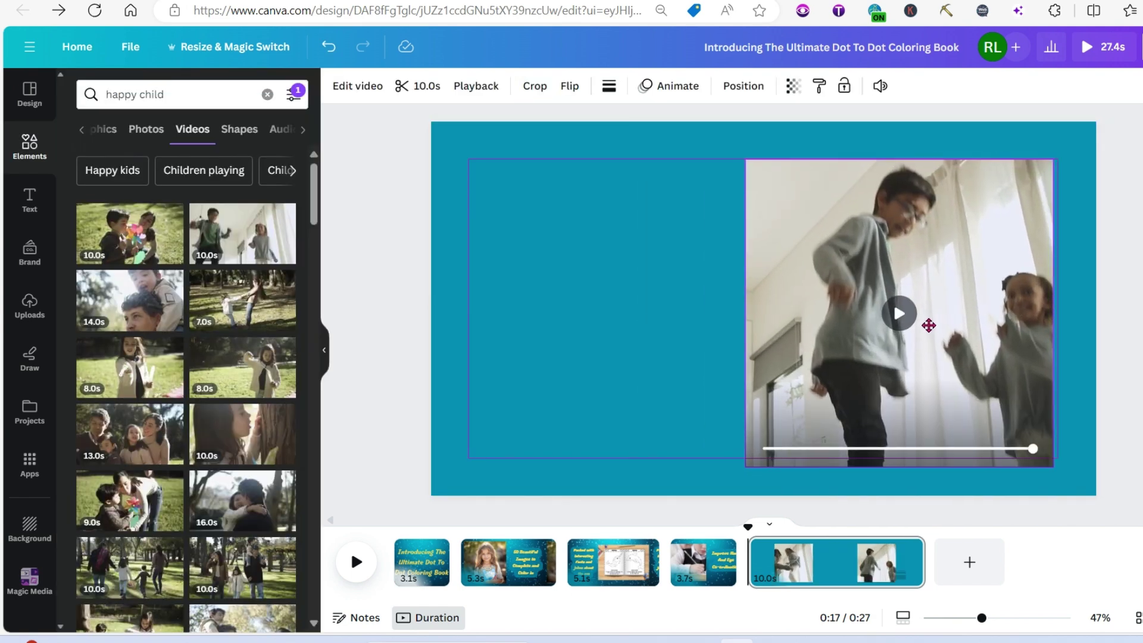
pyautogui.click(516, 332)
# - Add an 'Hours Of Entertainment' text box, sized so Entertainment fits on one line
pyautogui.click(30, 199)
pyautogui.click(192, 136)
pyautogui.write('Hours Of Entertainment')
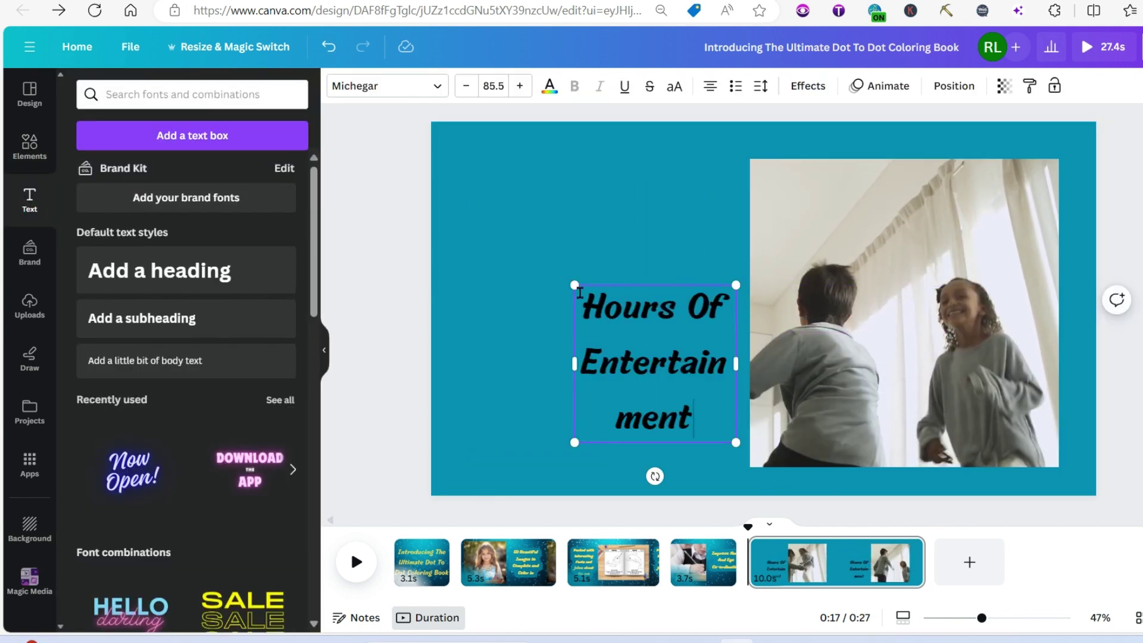
pyautogui.moveTo(575, 286); pyautogui.dragTo(458, 172)
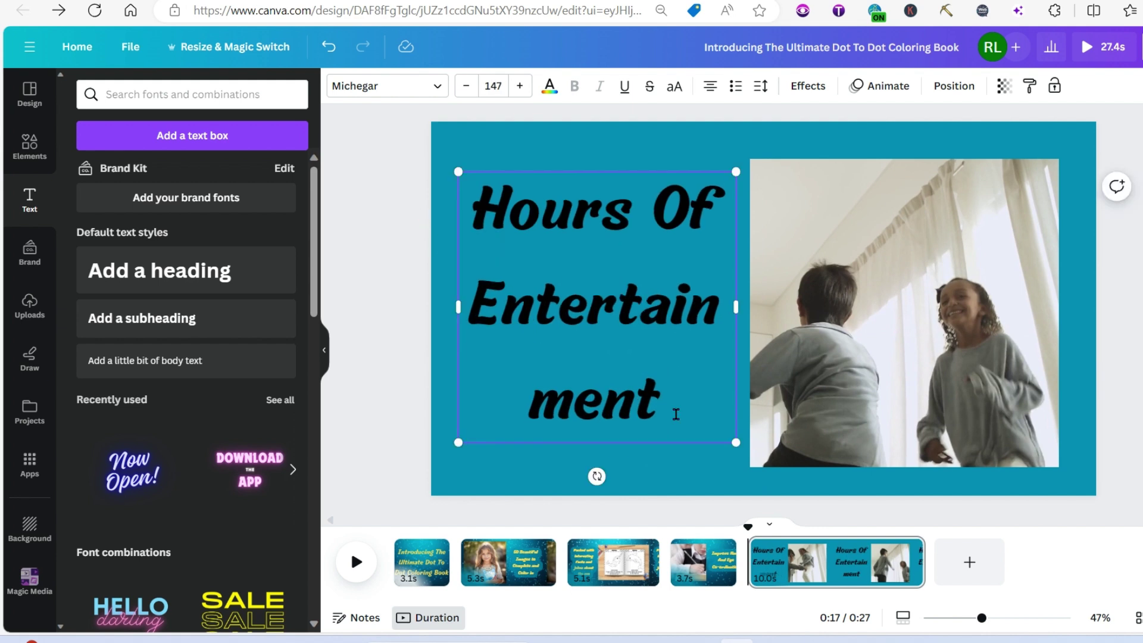
pyautogui.moveTo(738, 441); pyautogui.dragTo(689, 395)
pyautogui.moveTo(688, 284); pyautogui.dragTo(751, 285)
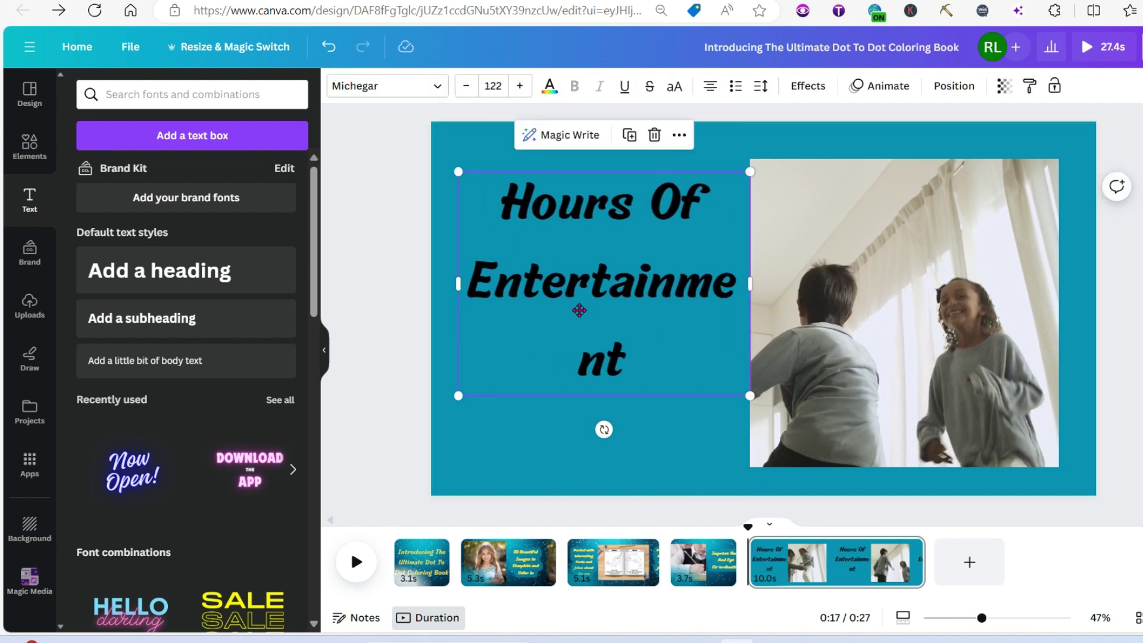
pyautogui.moveTo(581, 306); pyautogui.dragTo(562, 323)
pyautogui.moveTo(732, 307); pyautogui.dragTo(753, 384)
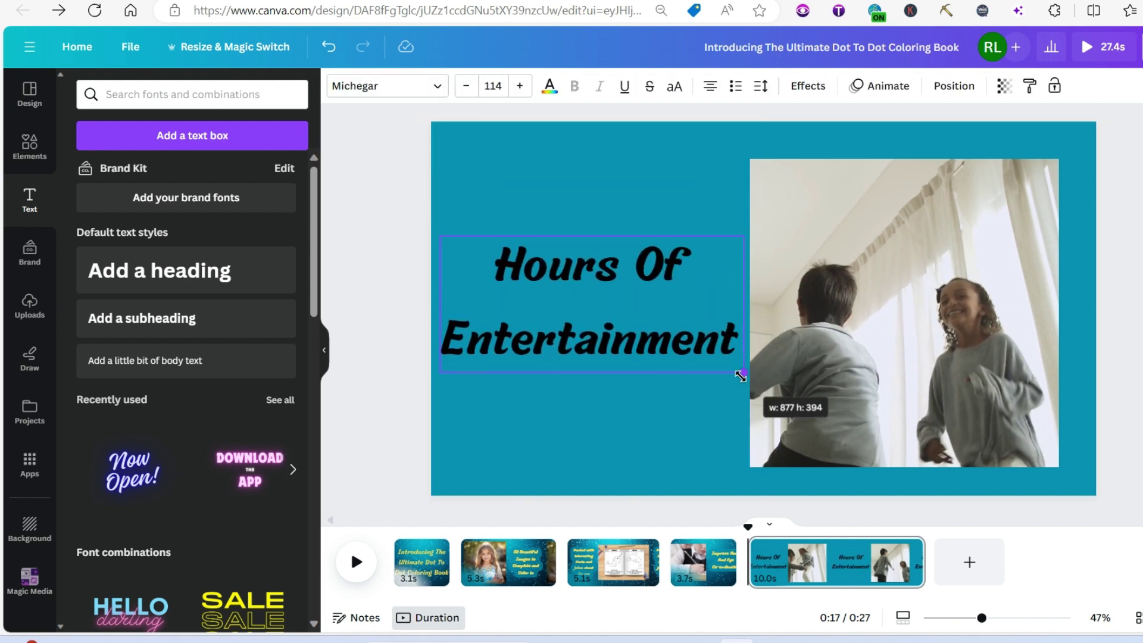
pyautogui.click(655, 387)
# - Add the bubbles video to the page and send it behind everything
pyautogui.click(29, 143)
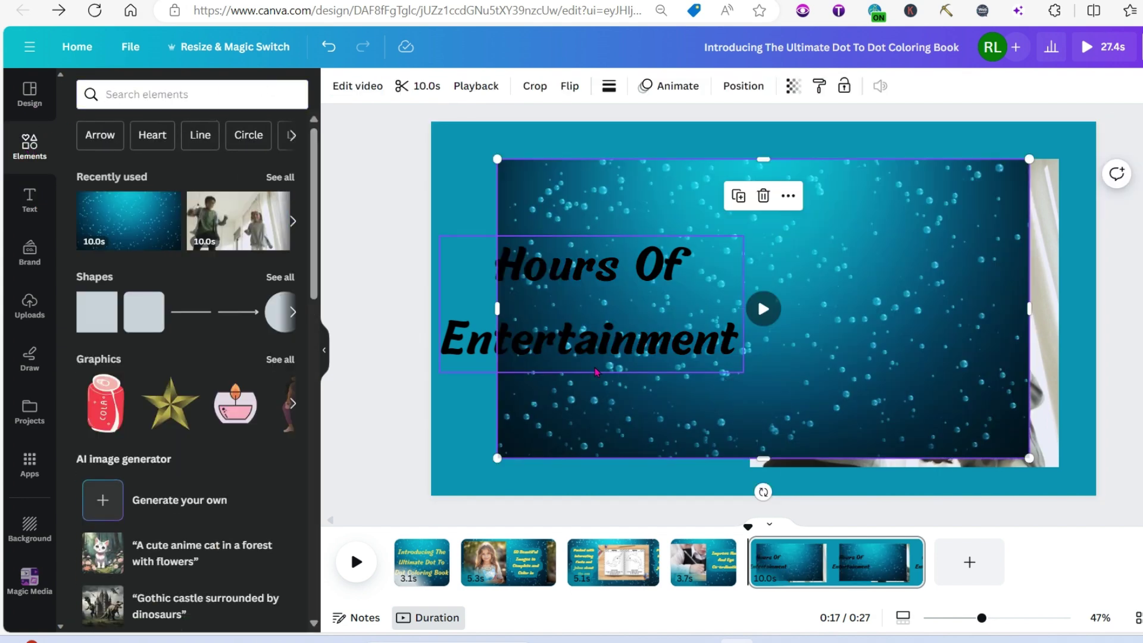
pyautogui.rightClick(605, 200)
pyautogui.moveTo(715, 376)
pyautogui.click(844, 435)
# - Give the caption a teal Background effect with transparency 67, spread 100, roundness 100
pyautogui.click(587, 306)
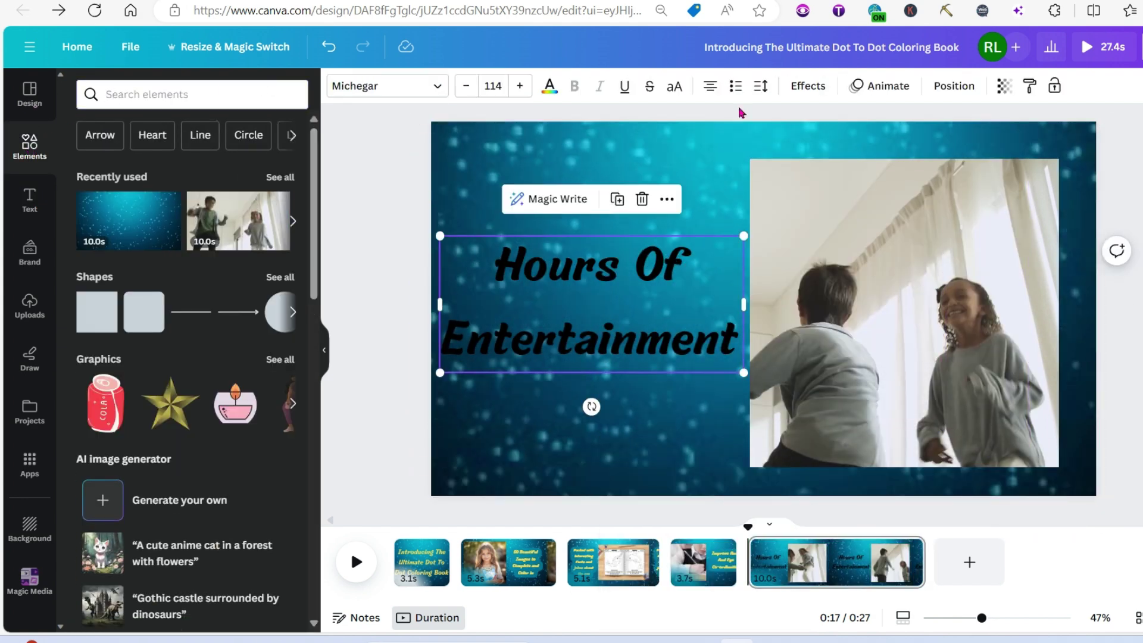
pyautogui.click(808, 85)
pyautogui.click(109, 396)
pyautogui.click(282, 595)
pyautogui.click(159, 265)
pyautogui.scroll(-2, 225, 387)
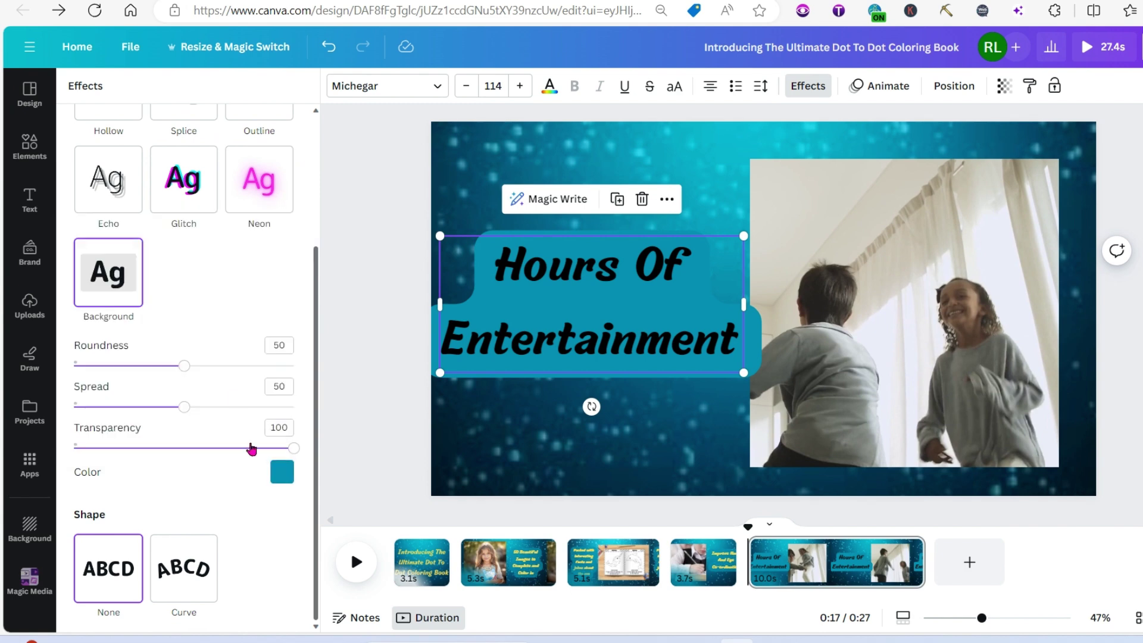
pyautogui.moveTo(247, 446); pyautogui.dragTo(222, 448)
pyautogui.moveTo(183, 411); pyautogui.dragTo(298, 410)
pyautogui.moveTo(184, 366); pyautogui.dragTo(305, 370)
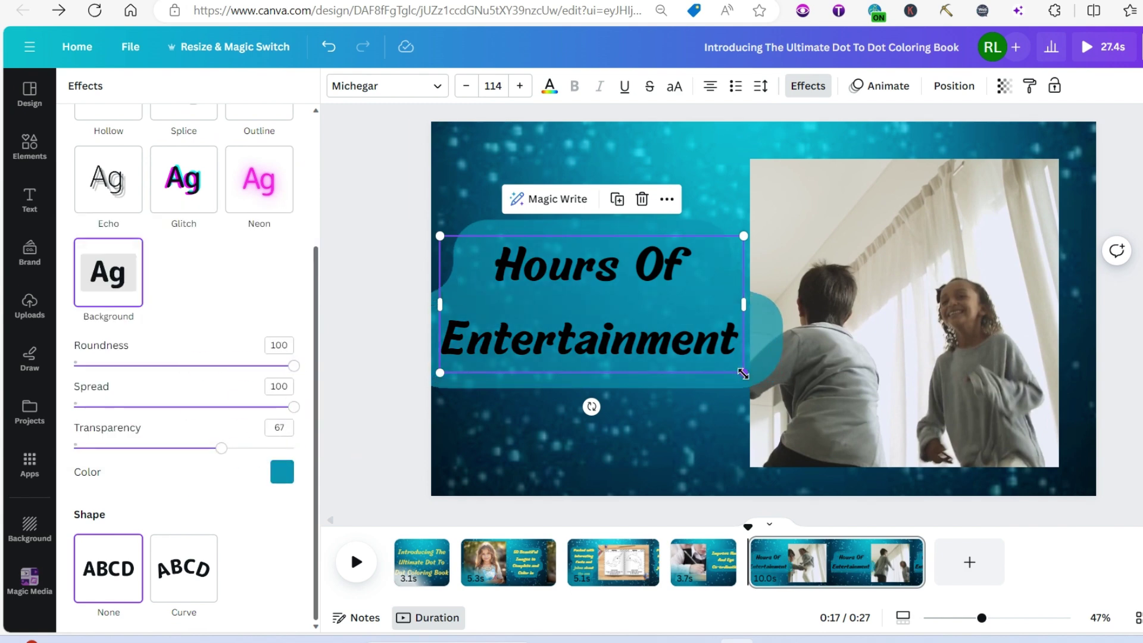
# - Shrink and reposition the caption, enlarge the kids video slightly, and make the caption yellow
pyautogui.moveTo(743, 373); pyautogui.dragTo(689, 342)
pyautogui.moveTo(595, 309); pyautogui.dragTo(622, 330)
pyautogui.moveTo(1059, 159); pyautogui.dragTo(1069, 148)
pyautogui.click(571, 322)
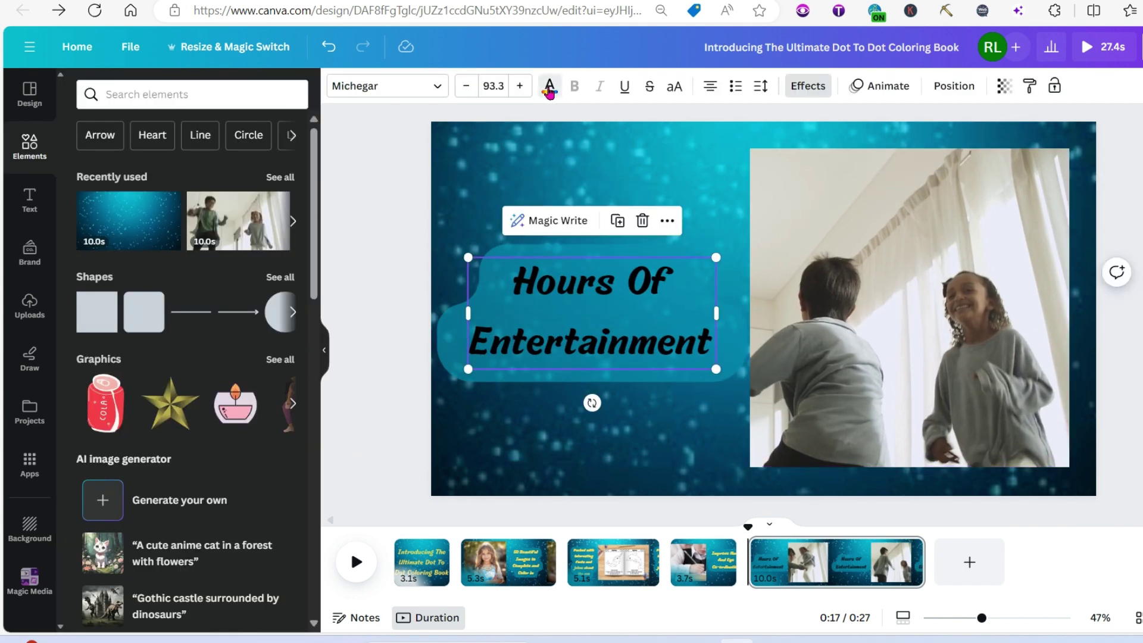
pyautogui.click(549, 86)
pyautogui.click(199, 173)
pyautogui.click(880, 86)
pyautogui.click(791, 161)
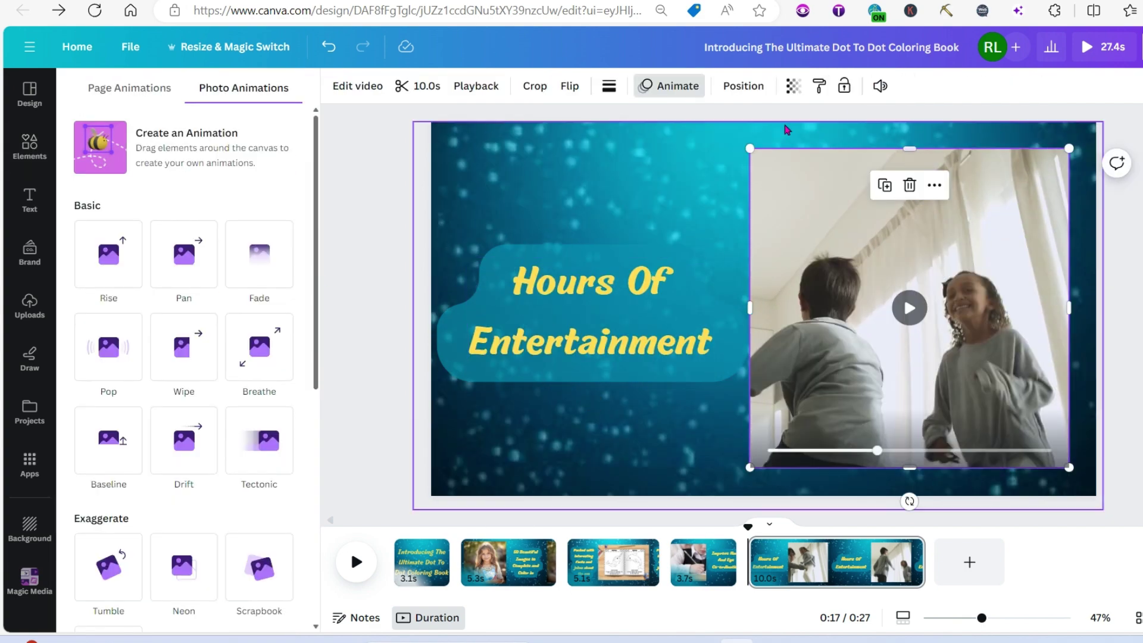
# - Apply the Breathe animation to the kids video, then select the caption
pyautogui.click(280, 372)
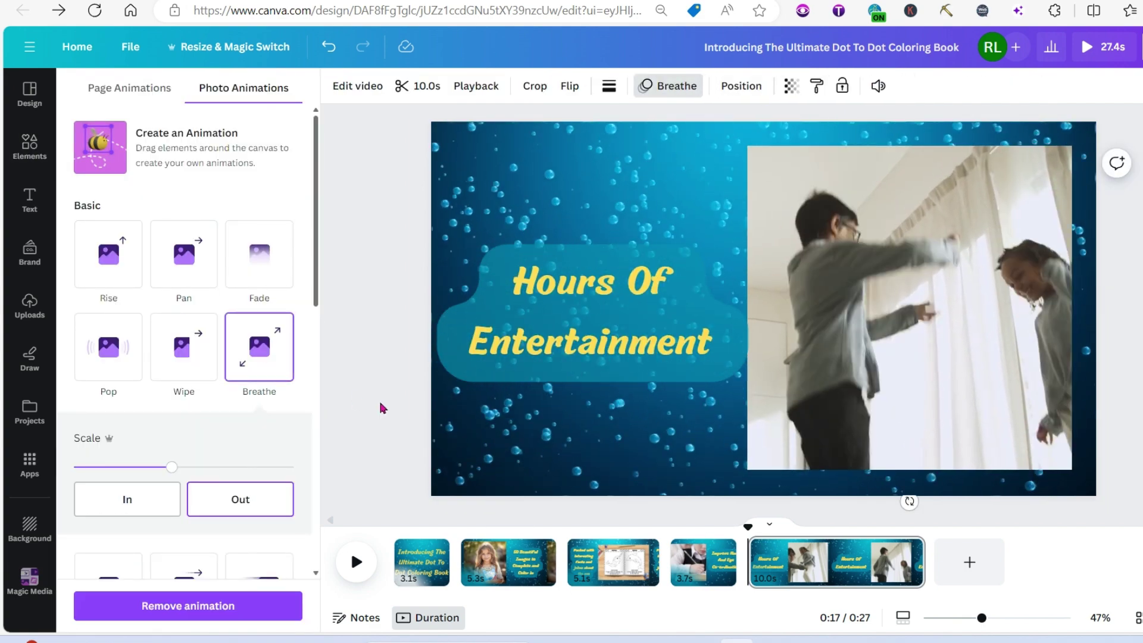
pyautogui.click(560, 343)
pyautogui.click(367, 571)
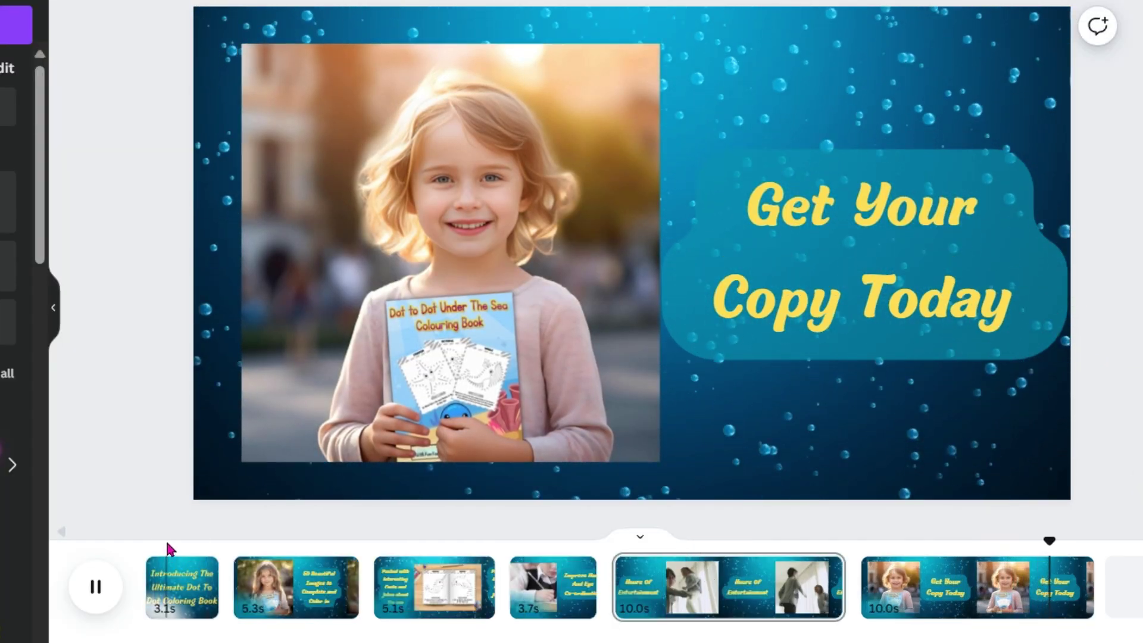
# - Shorten page 2 and the closing page in the timeline, previewing playback from page 4
pyautogui.click(306, 588)
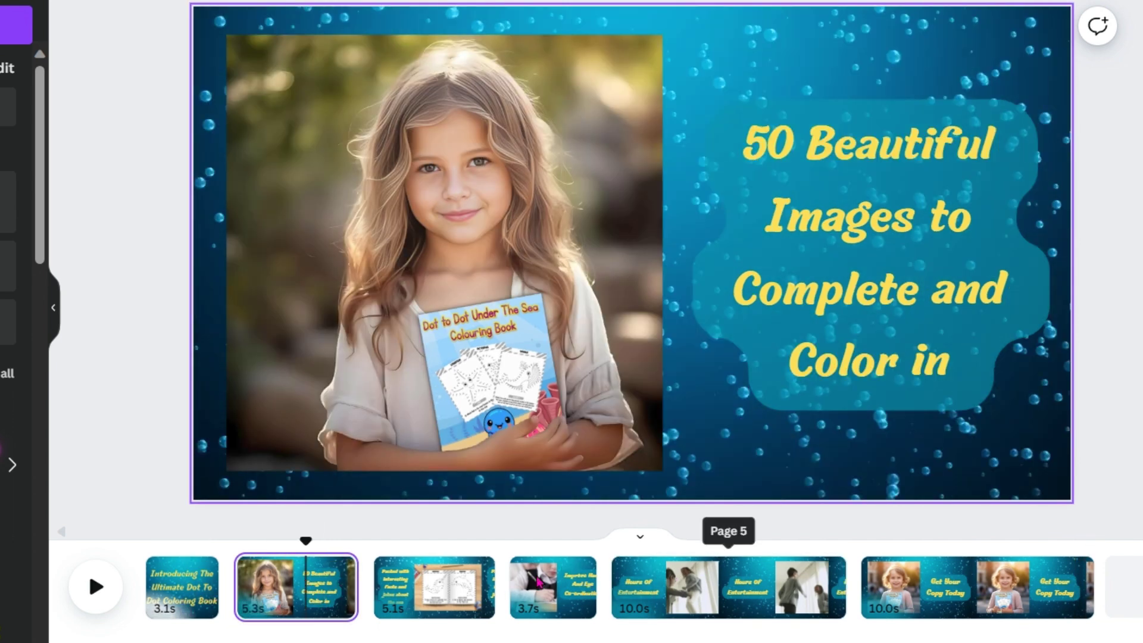
pyautogui.moveTo(358, 589)
pyautogui.mouseDown()
pyautogui.moveTo(374, 588)
pyautogui.moveTo(337, 588)
pyautogui.moveTo(350, 589)
pyautogui.mouseUp()
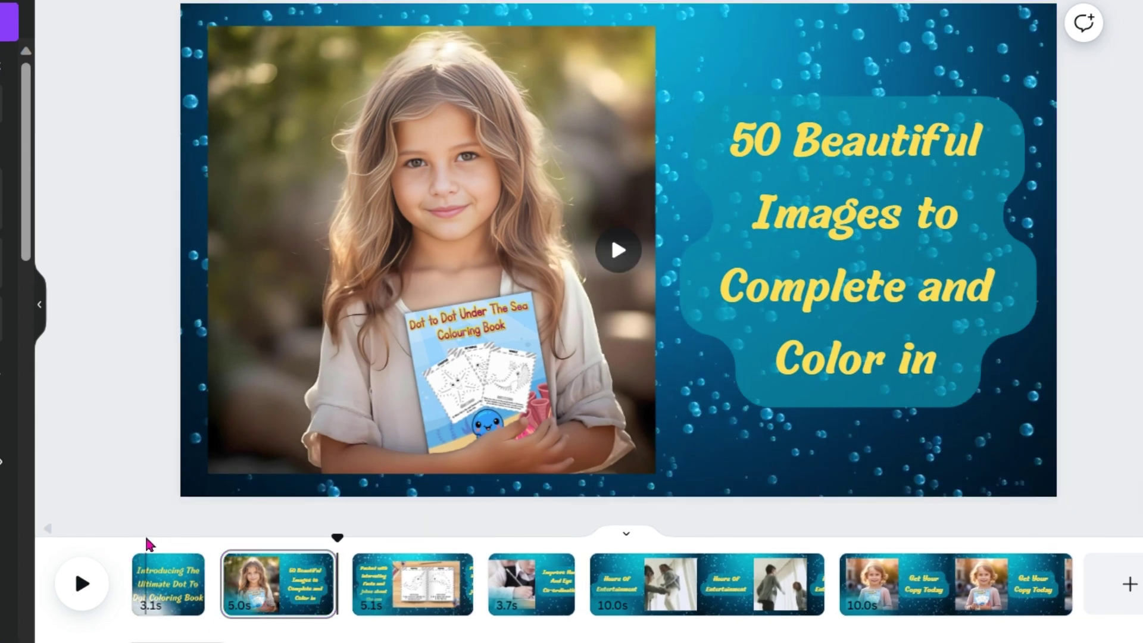
pyautogui.click(82, 584)
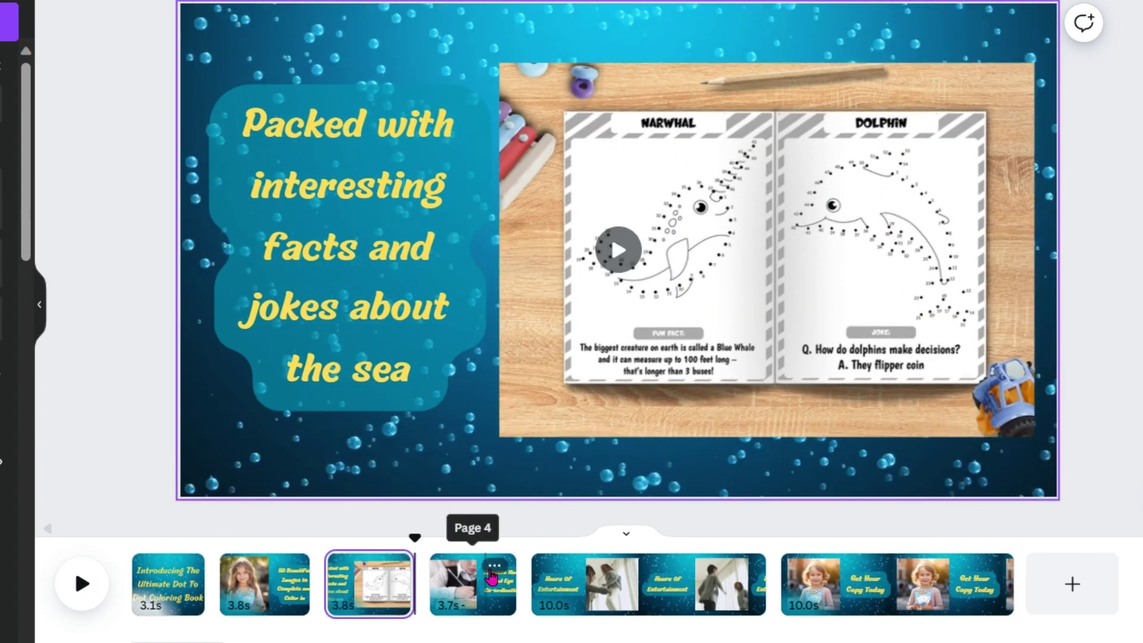
pyautogui.click(491, 574)
pyautogui.click(82, 584)
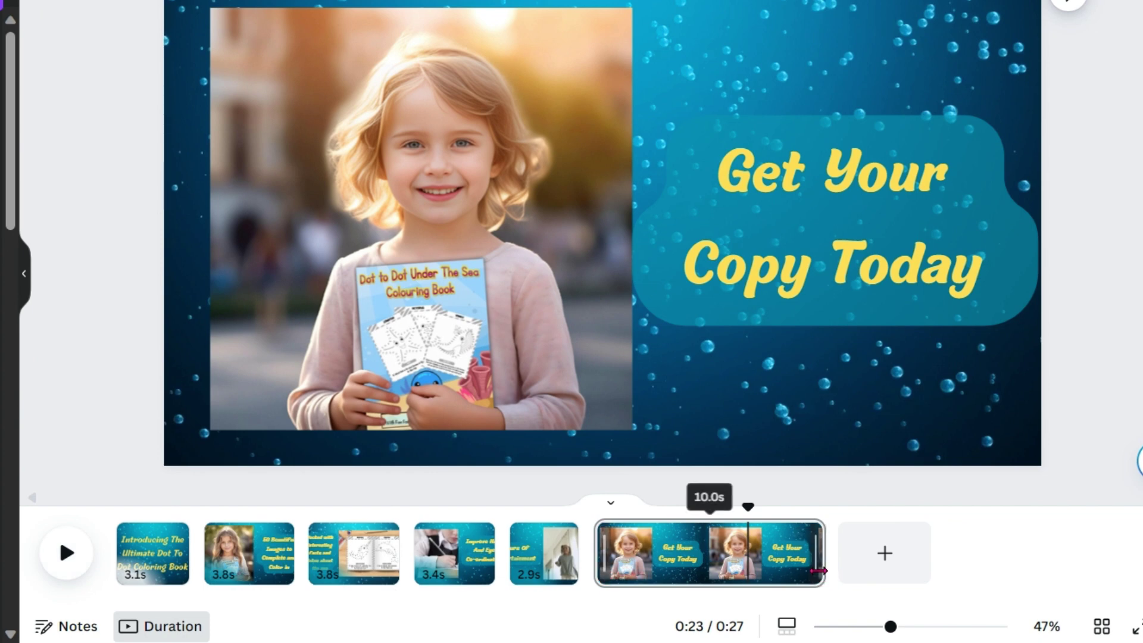
pyautogui.moveTo(840, 605); pyautogui.dragTo(744, 575)
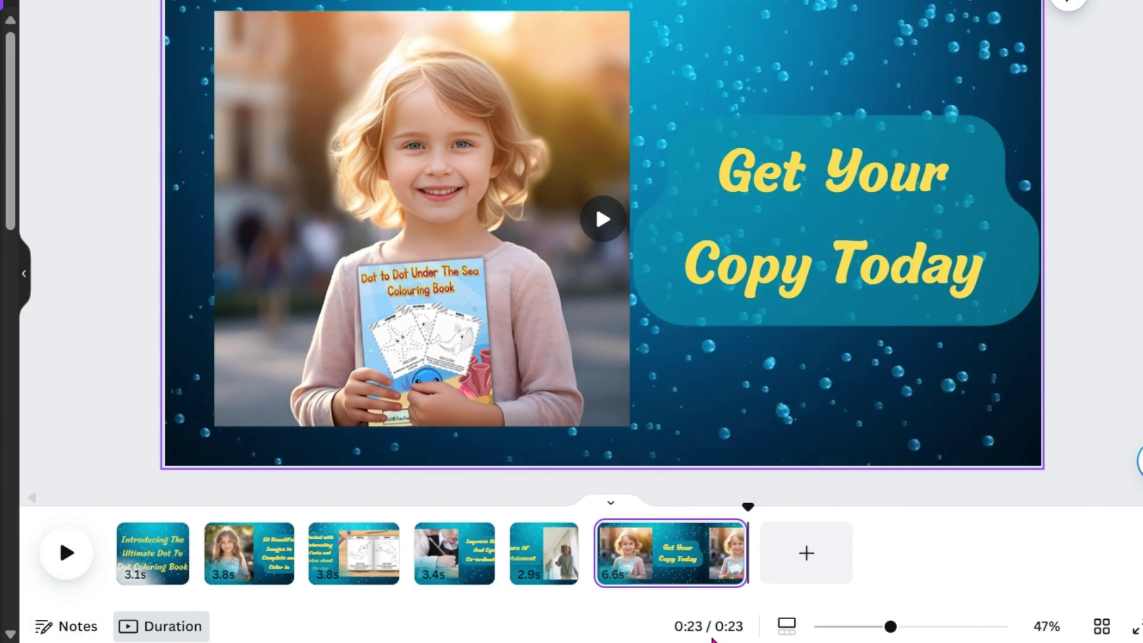
# - Play the video from the start and lengthen slide 3 slightly
pyautogui.click(58, 567)
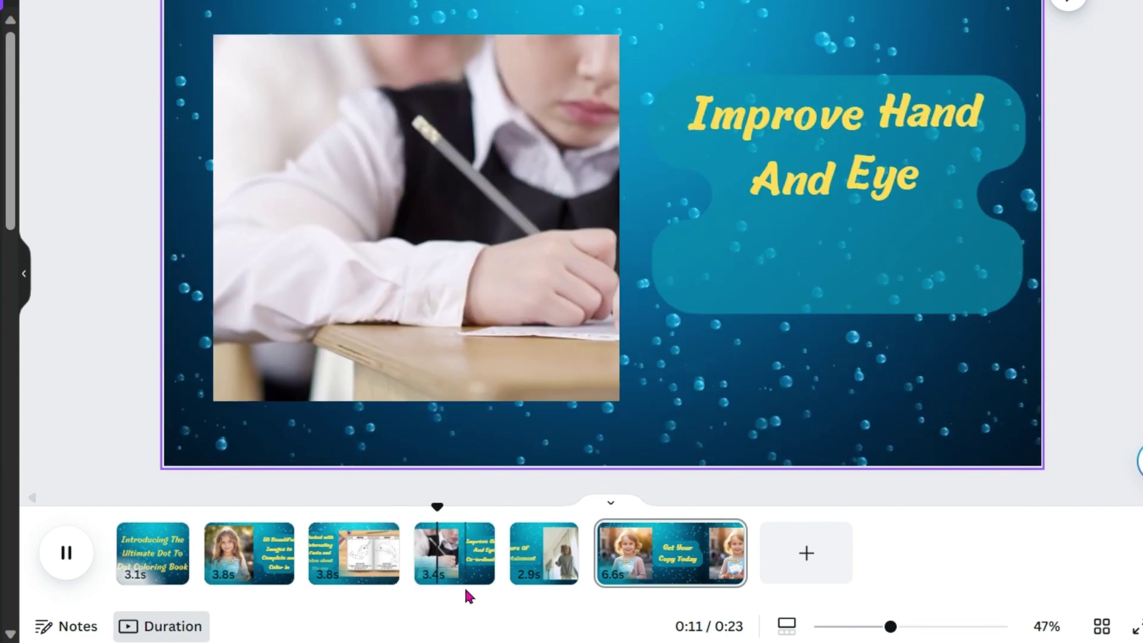
pyautogui.click(465, 586)
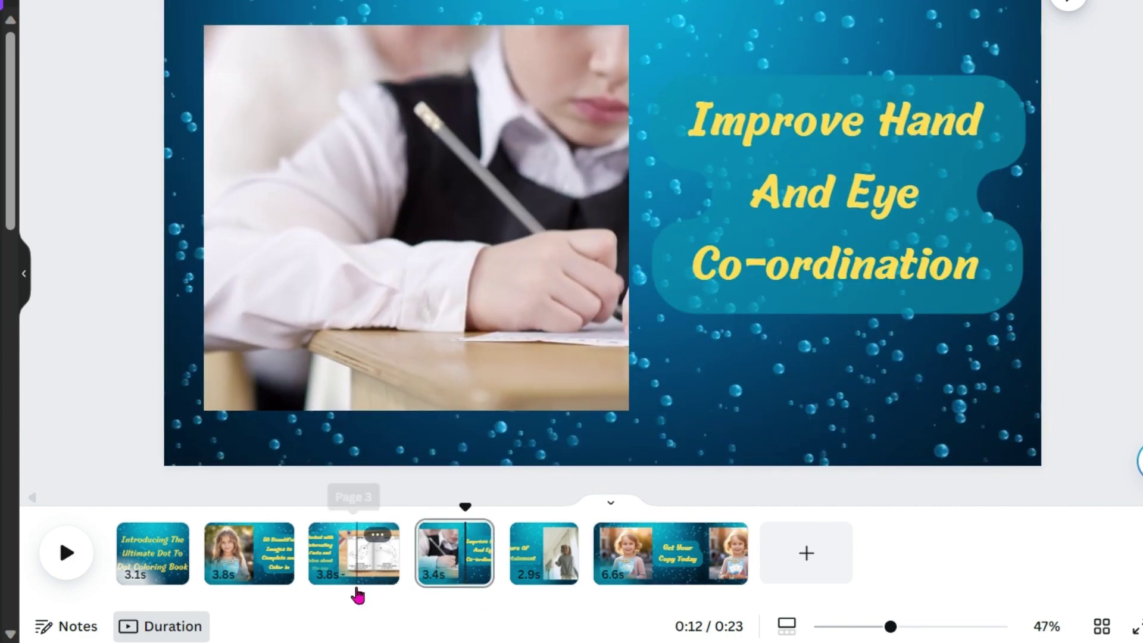
pyautogui.click(358, 591)
pyautogui.moveTo(393, 558); pyautogui.dragTo(405, 556)
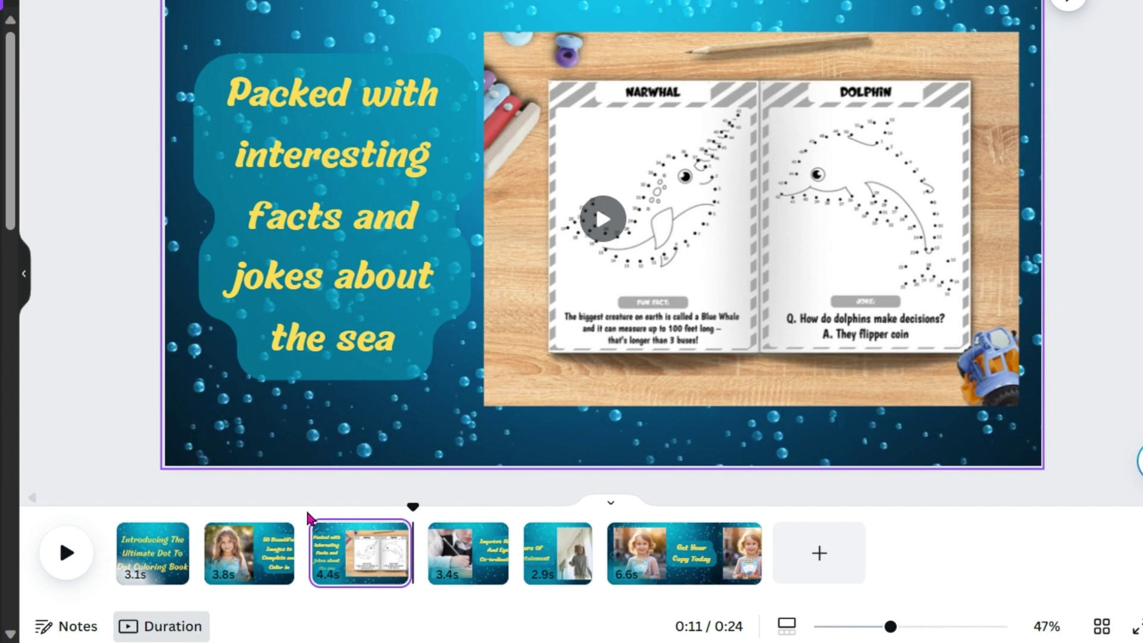
# - Lengthen slide 4 to 3.8 s and the Hours Of Entertainment page to 3.2 s
pyautogui.click(66, 553)
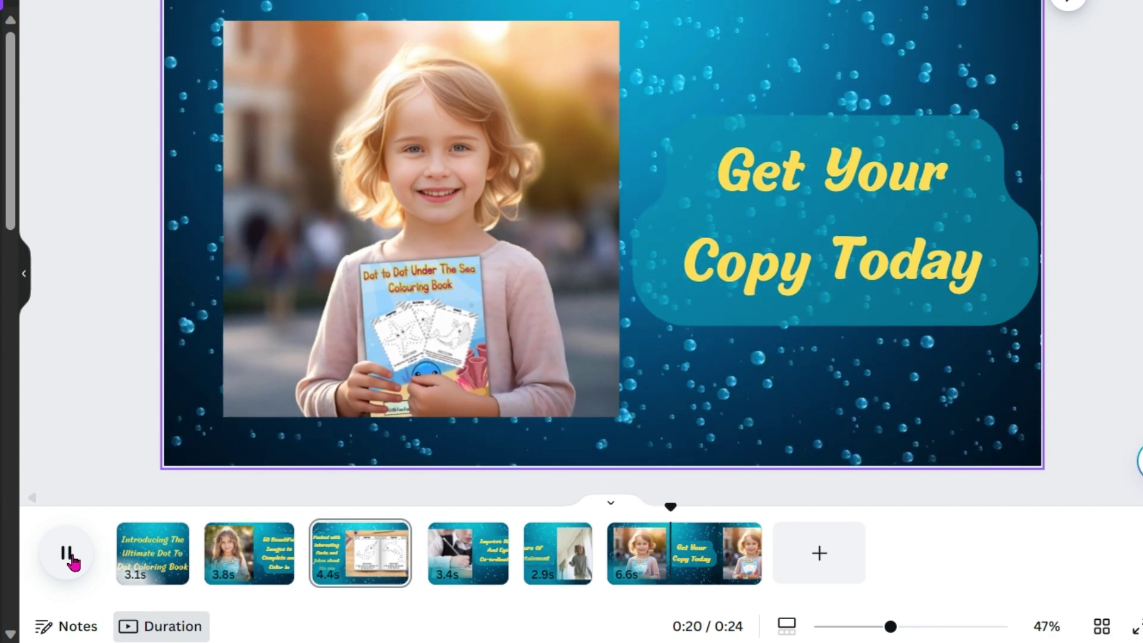
pyautogui.click(68, 555)
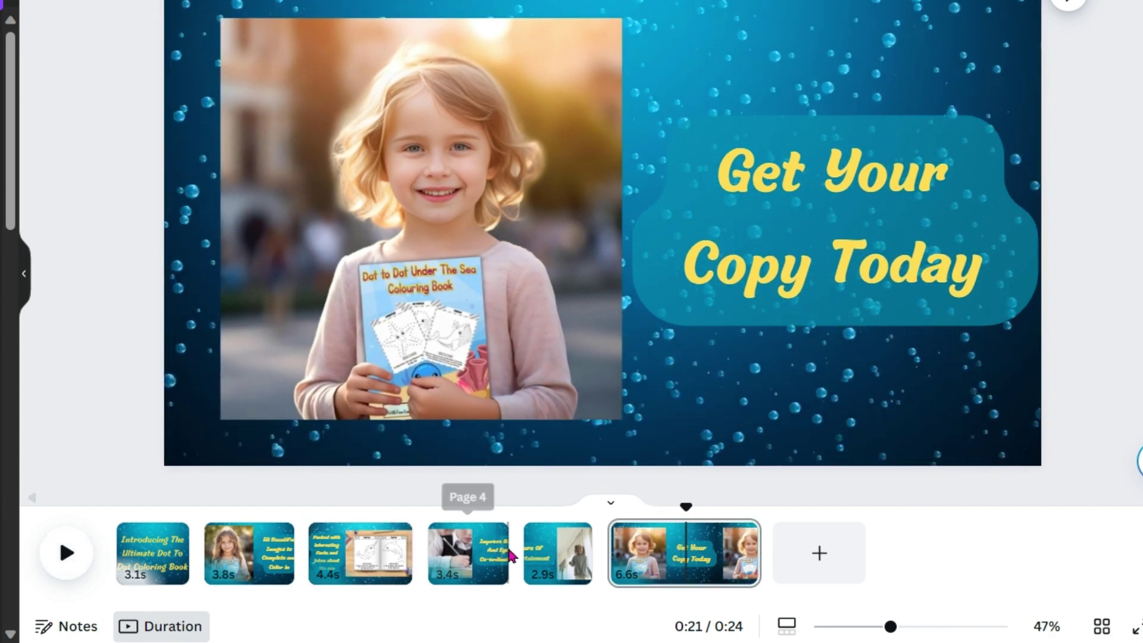
pyautogui.moveTo(506, 550); pyautogui.dragTo(515, 551)
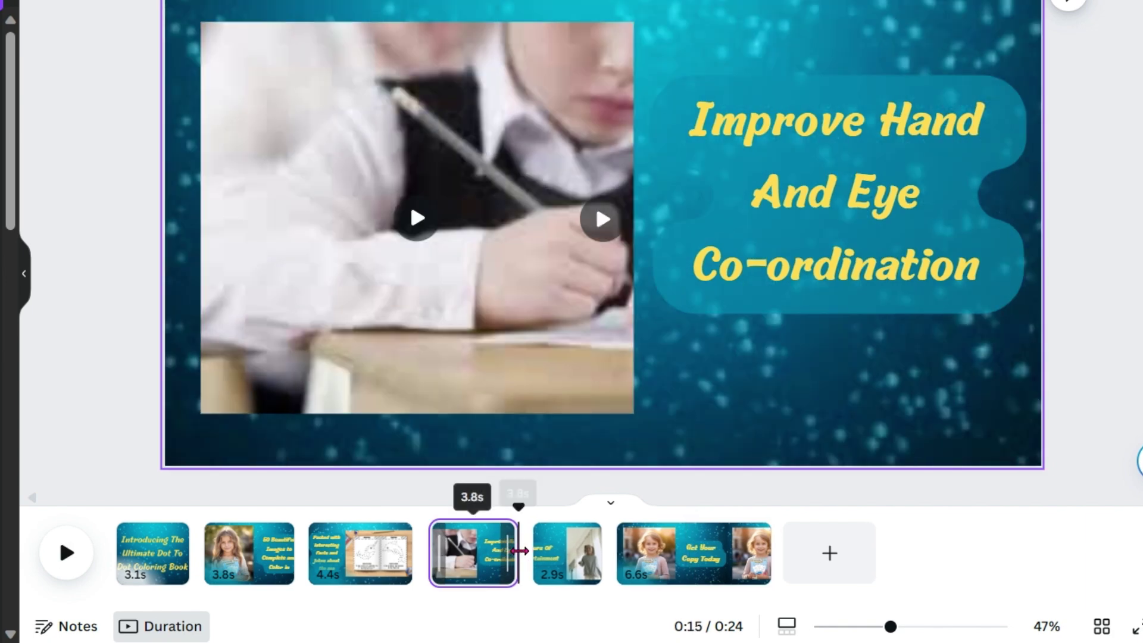
pyautogui.moveTo(601, 551); pyautogui.dragTo(609, 556)
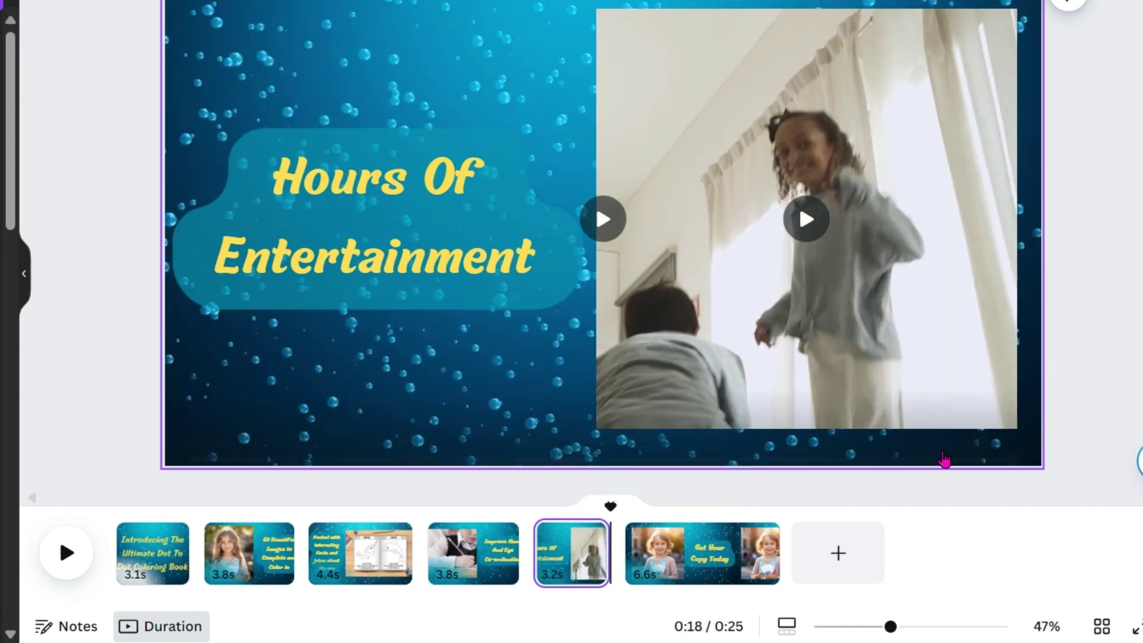
pyautogui.click(1119, 391)
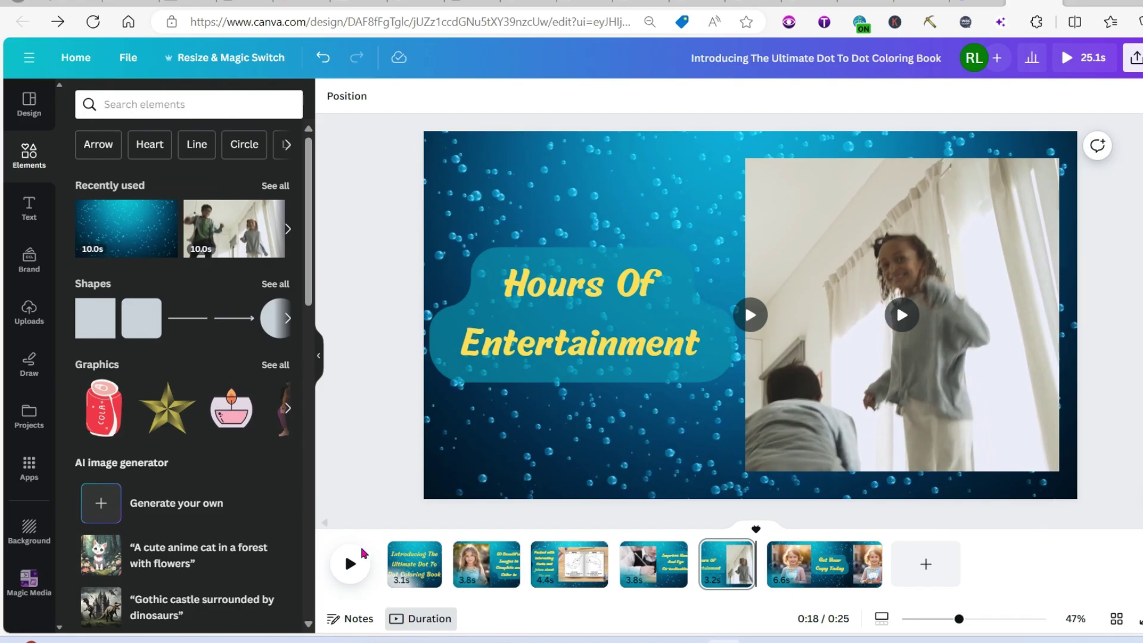
# - Open the full audio library, search it, and filter to free tracks only
pyautogui.click(351, 565)
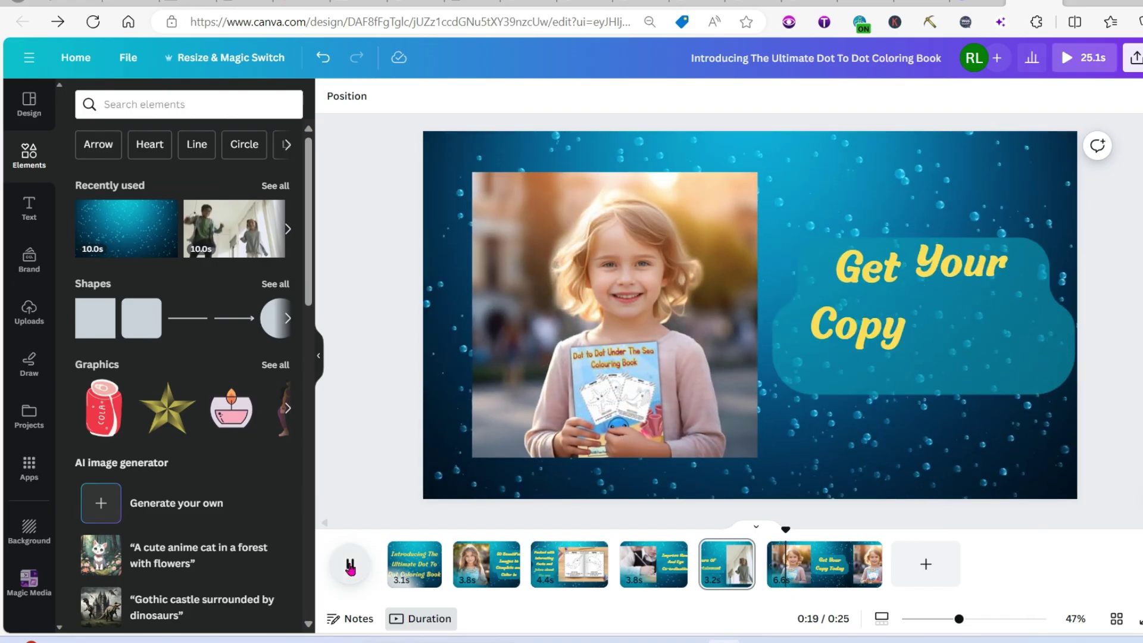
pyautogui.click(351, 565)
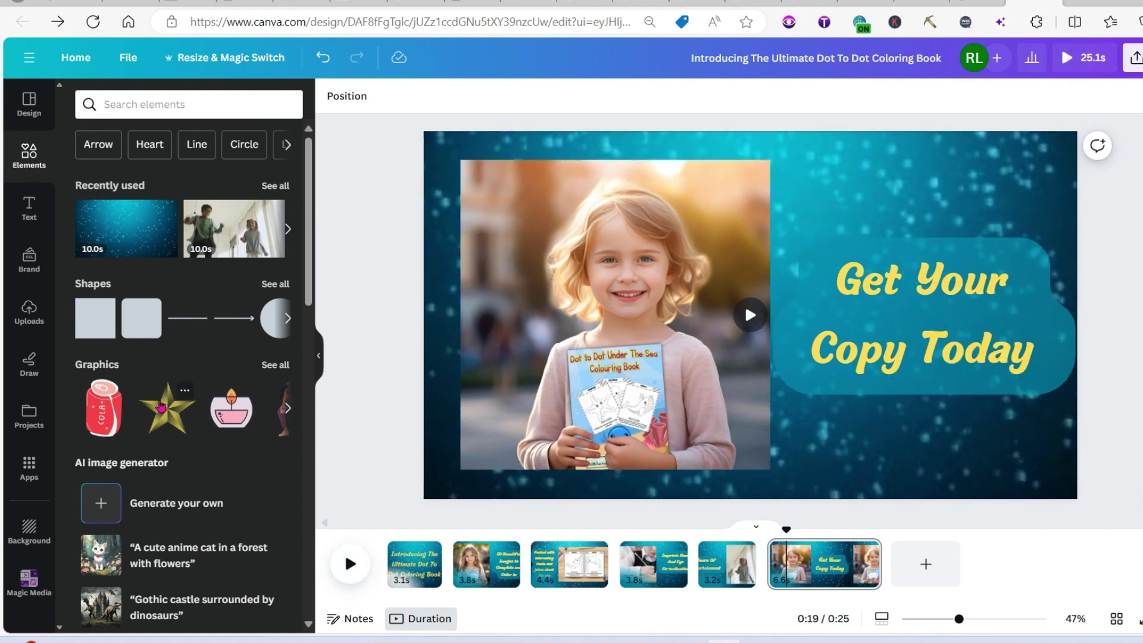
pyautogui.scroll(-10, 161, 406)
pyautogui.click(273, 408)
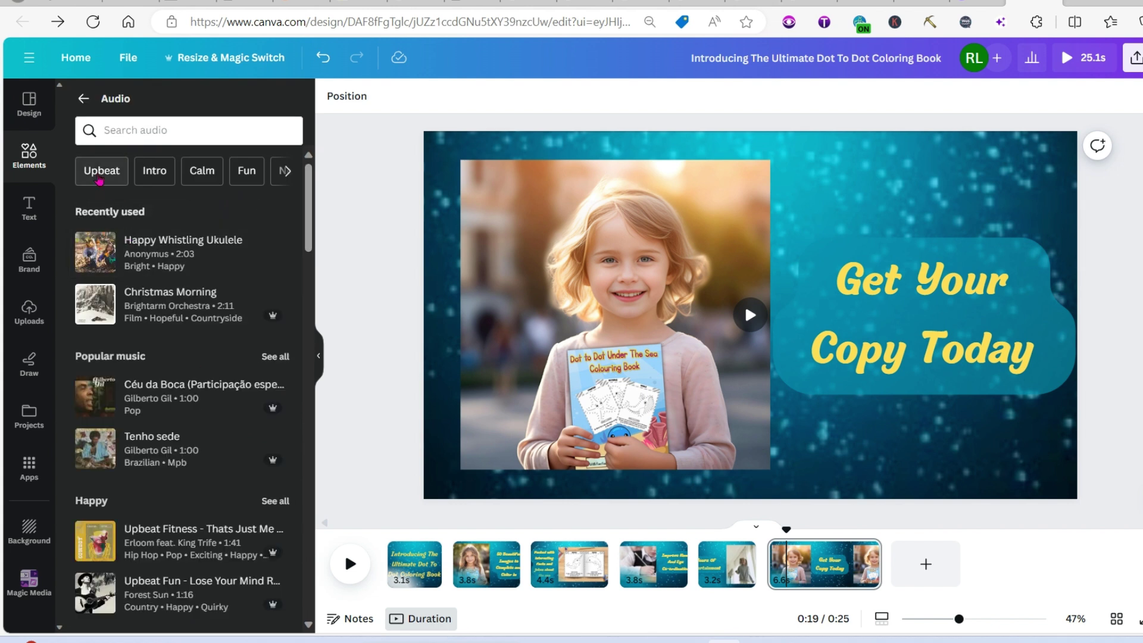
pyautogui.click(99, 178)
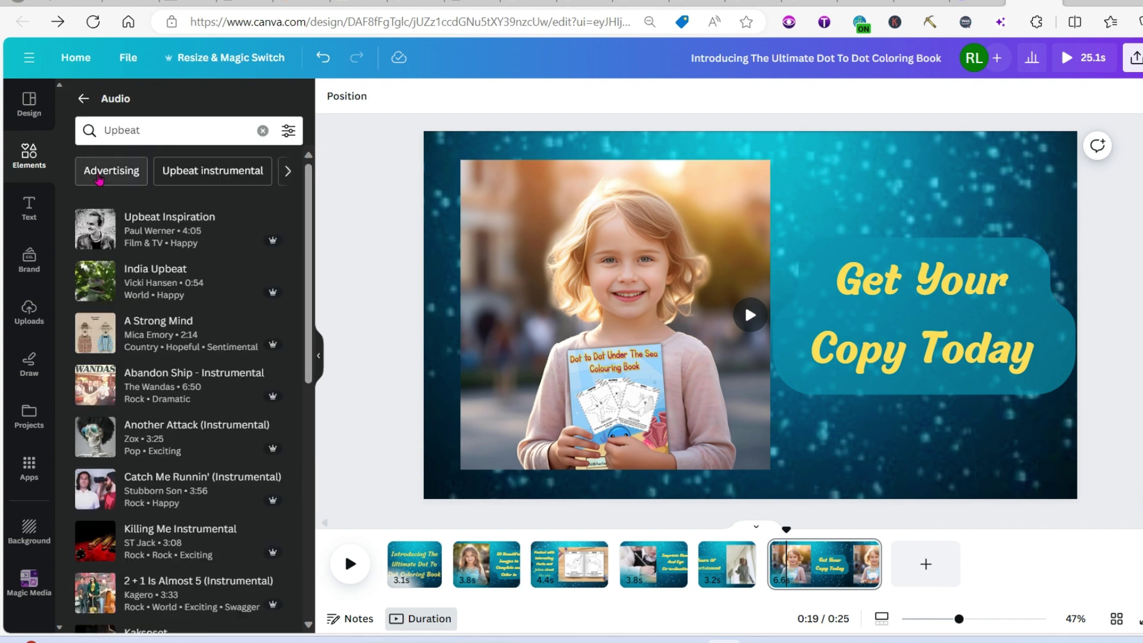
pyautogui.click(289, 137)
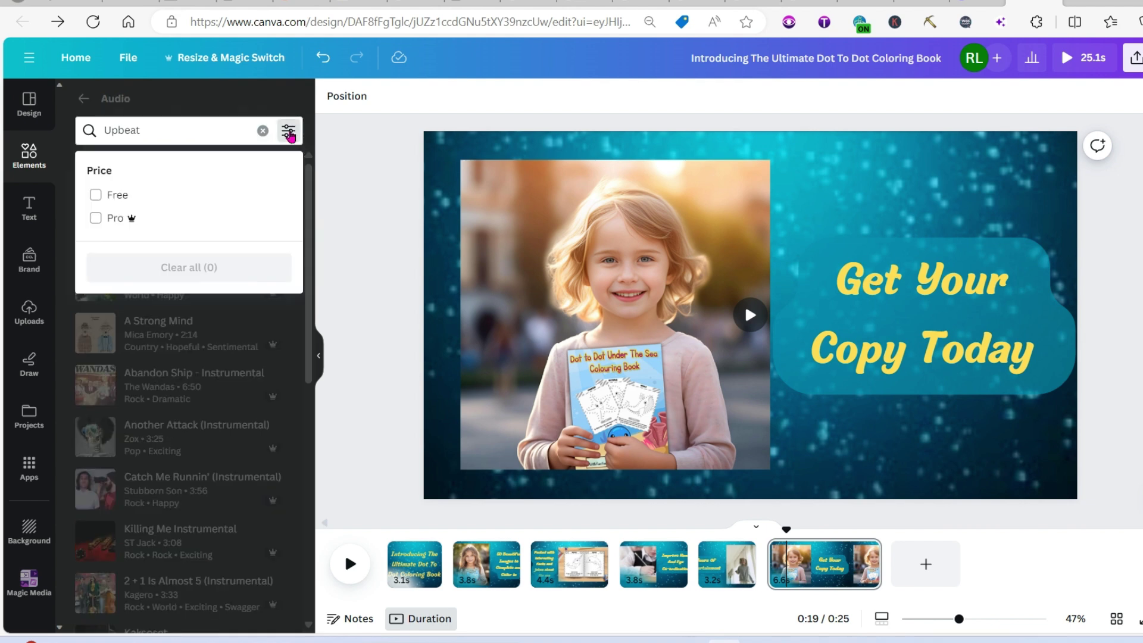
pyautogui.click(100, 202)
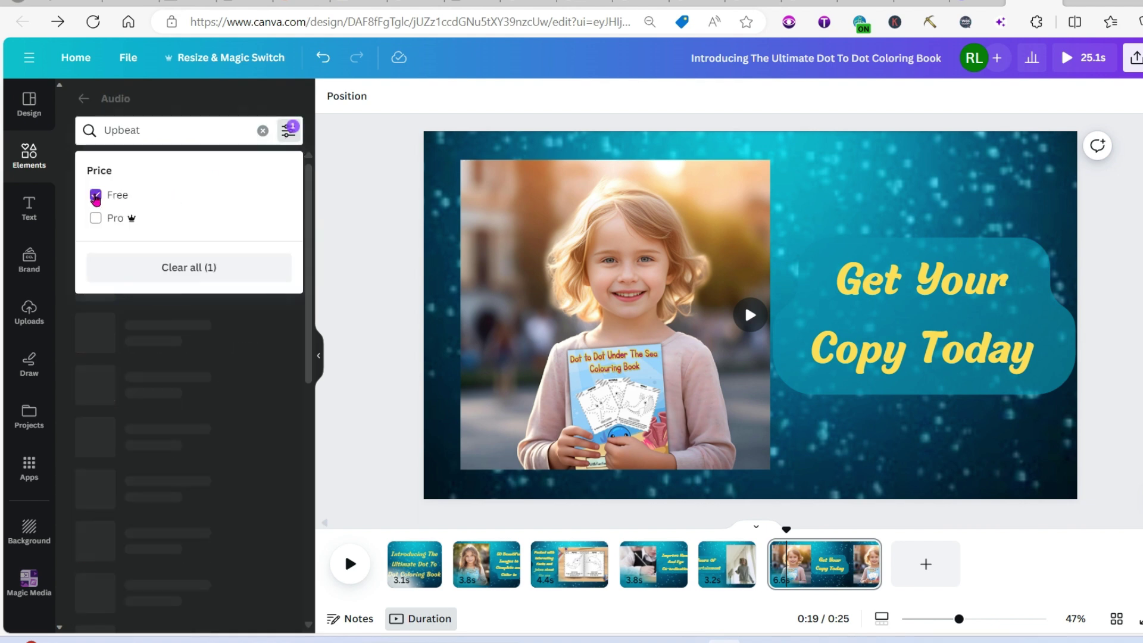
pyautogui.click(296, 138)
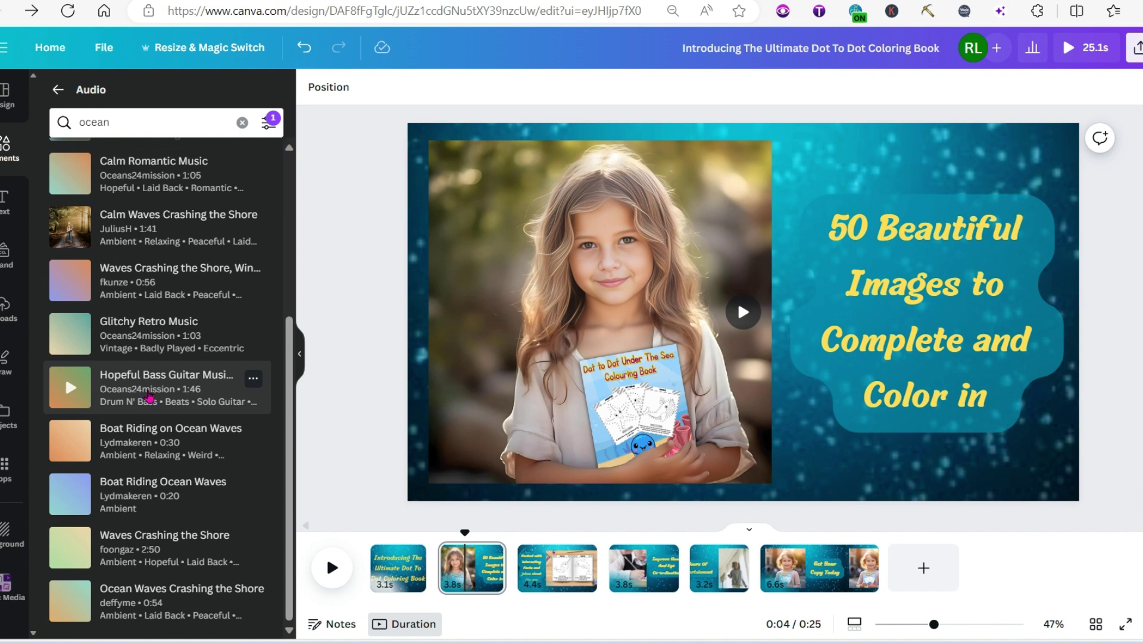
# - Add the 0:56 waves crashing track under the whole video and play it back
pyautogui.click(71, 386)
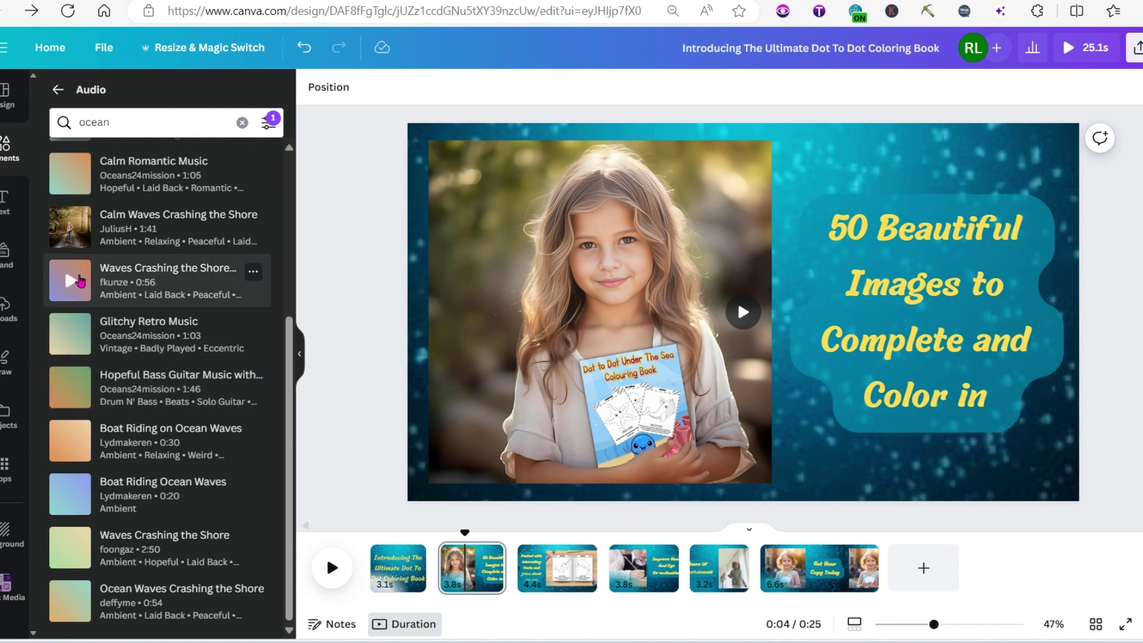
pyautogui.click(79, 281)
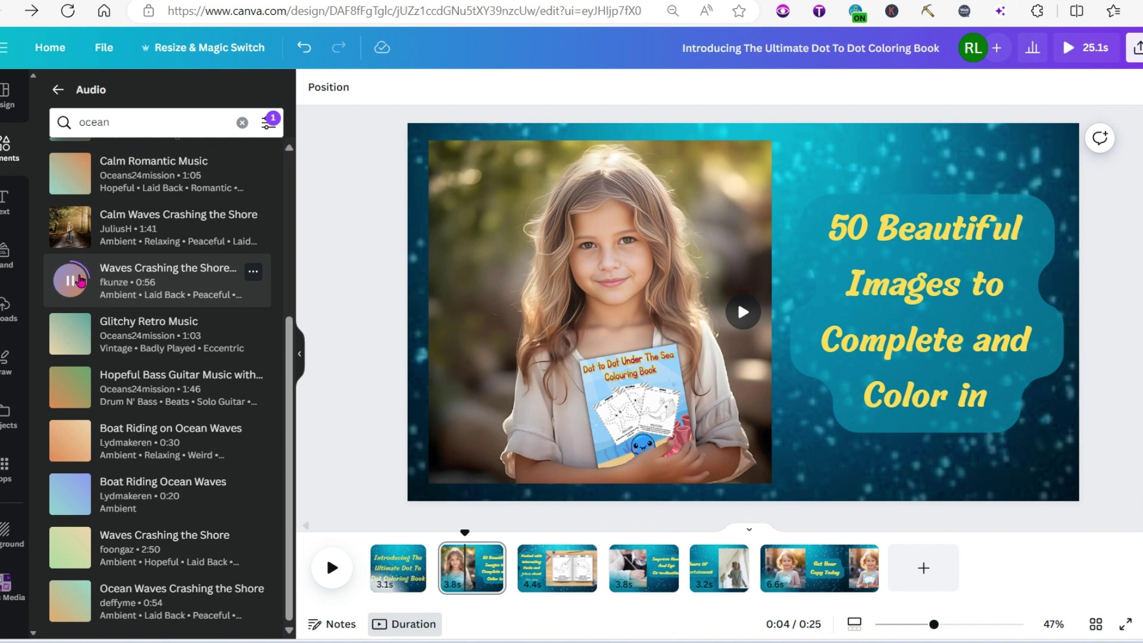
pyautogui.click(81, 281)
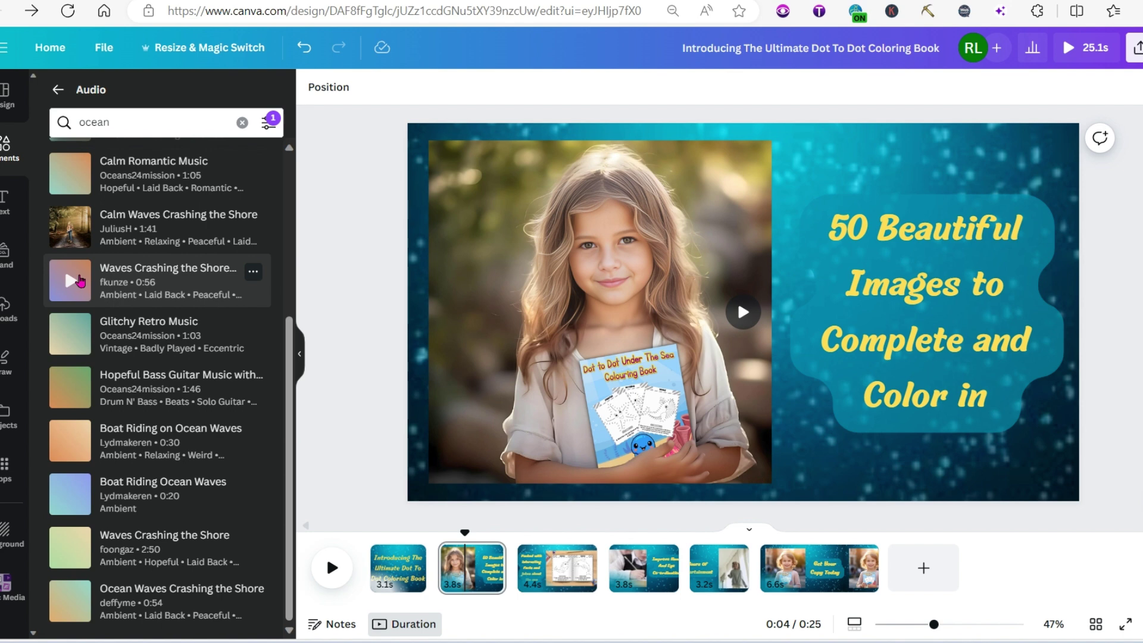
pyautogui.moveTo(80, 281); pyautogui.dragTo(377, 586)
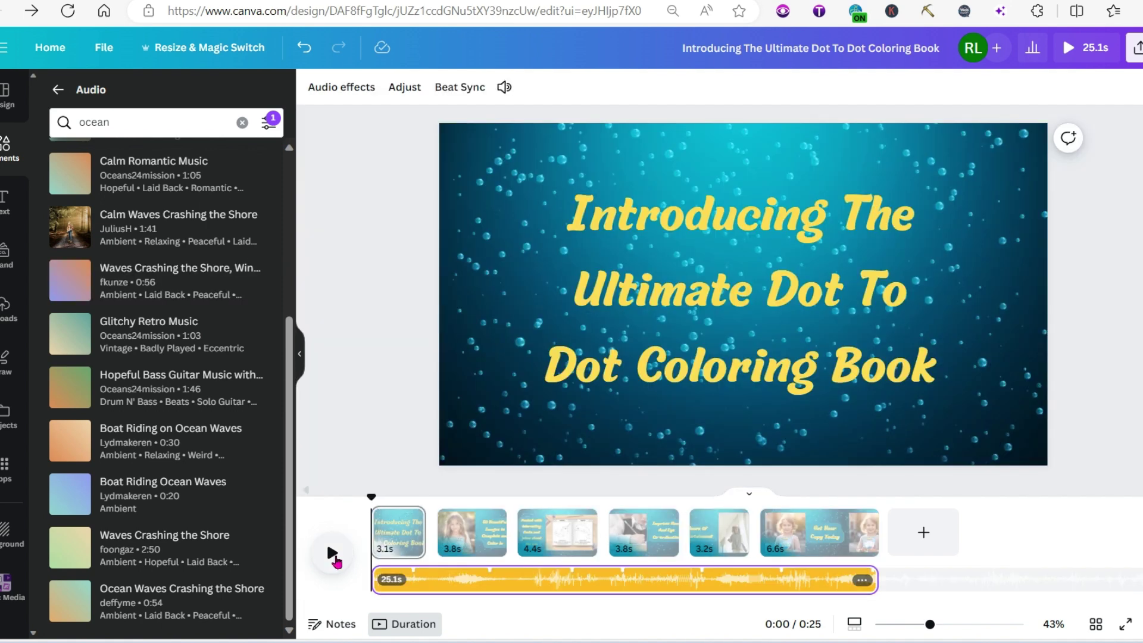
pyautogui.click(333, 555)
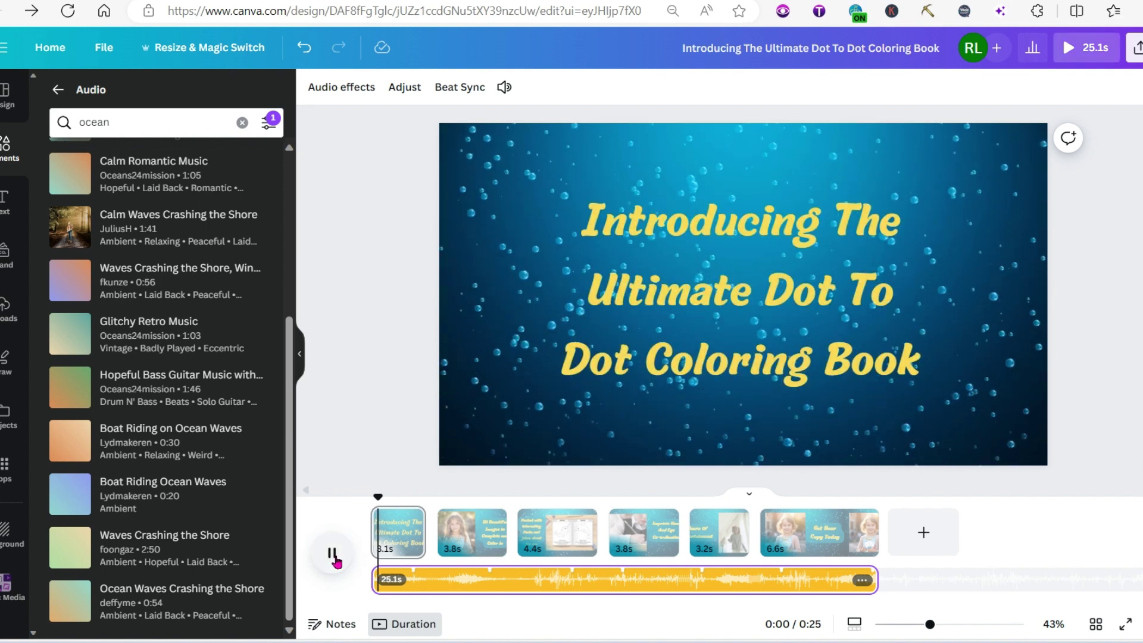
pyautogui.click(333, 557)
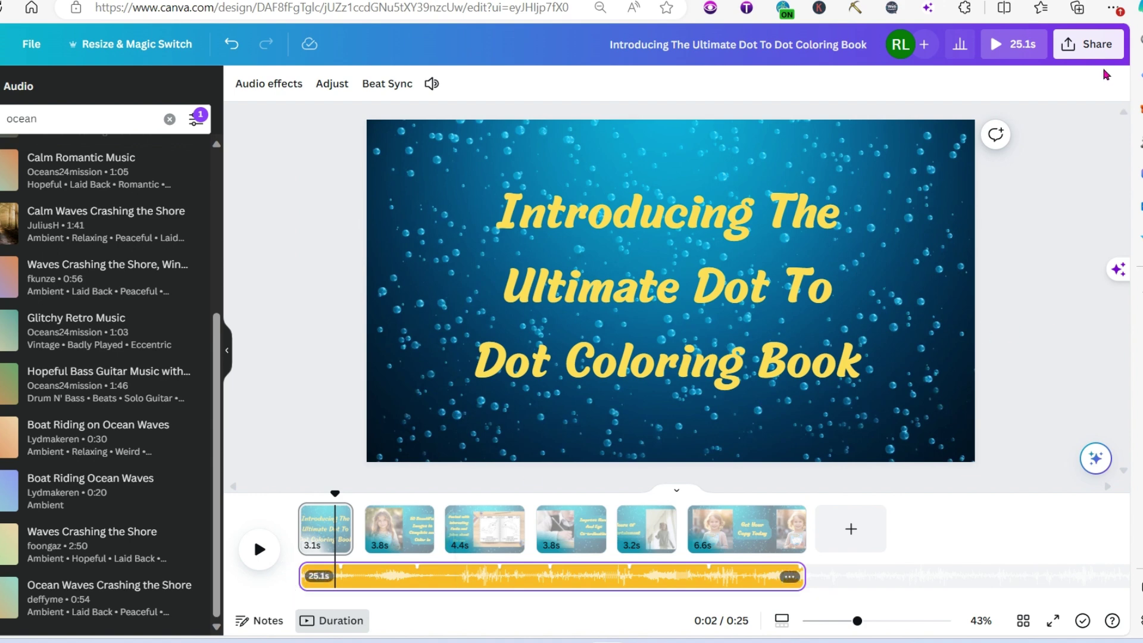
# - Download all pages of the design as a 1080p MP4 video
pyautogui.click(1093, 52)
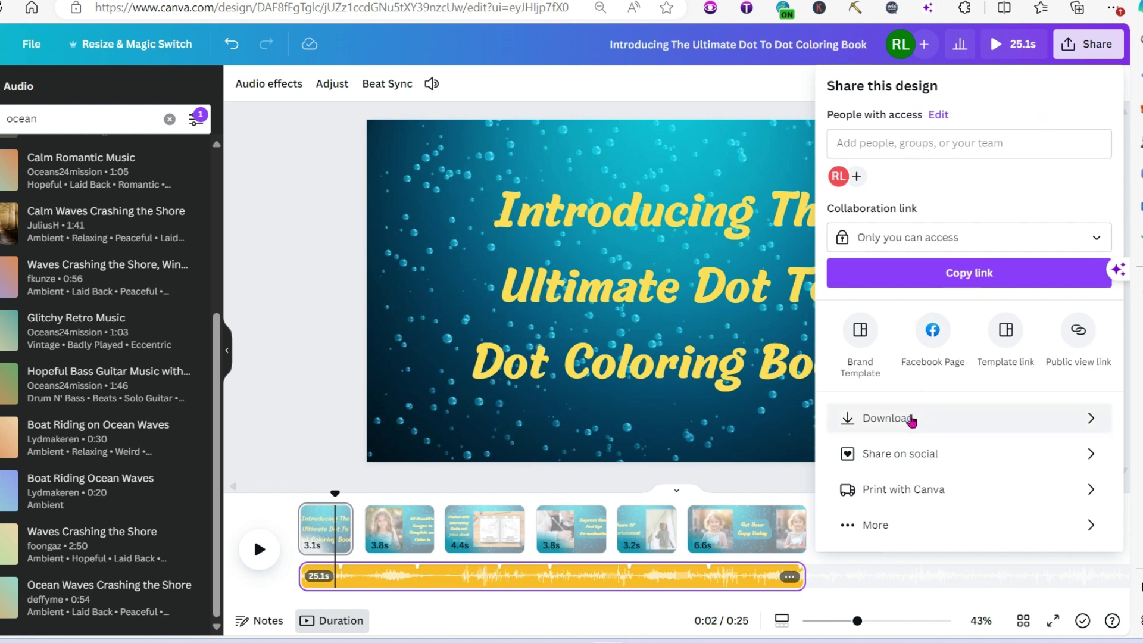
pyautogui.click(911, 419)
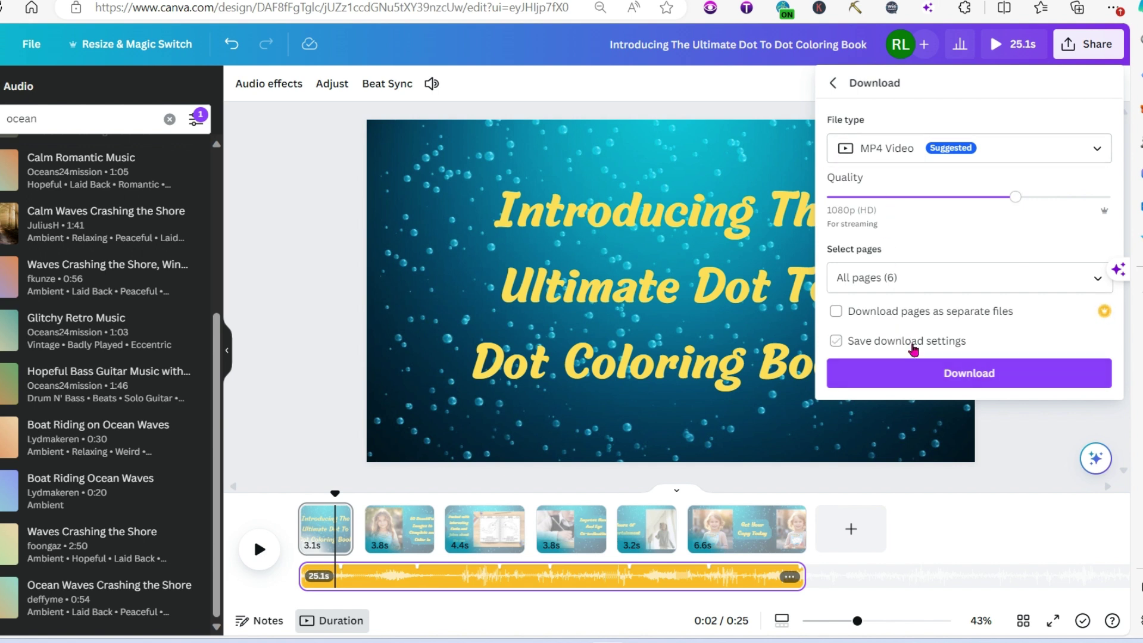
pyautogui.click(919, 376)
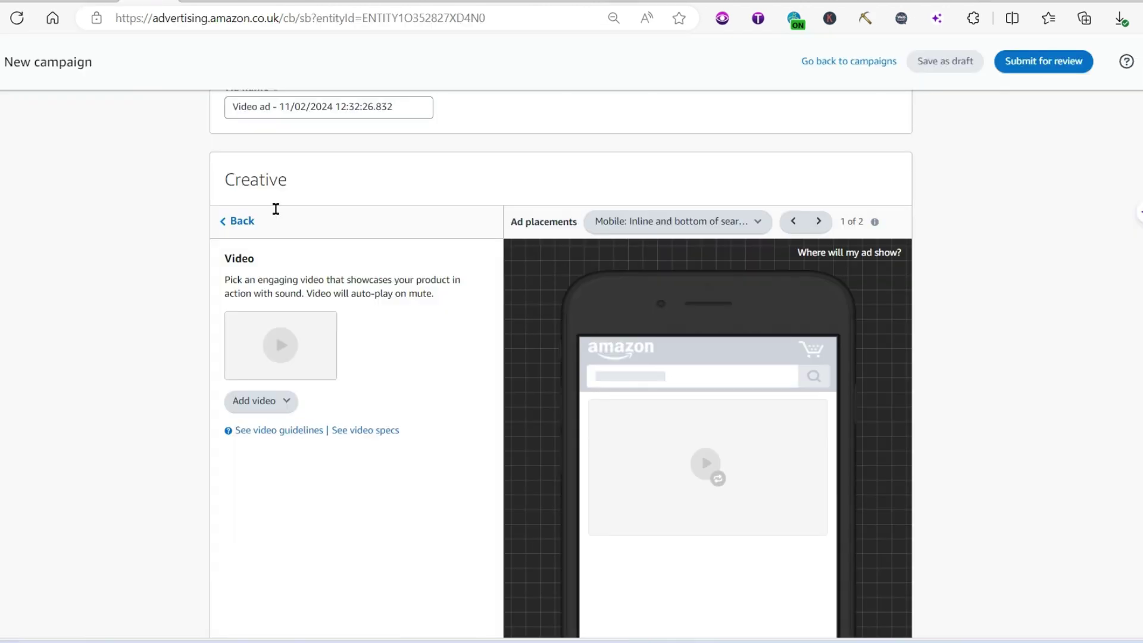
# - Upload 'Introducing The Ultimate Dot To Dot Coloring Book.mp4' into the Creative video slot
pyautogui.scroll(-1, 518, 381)
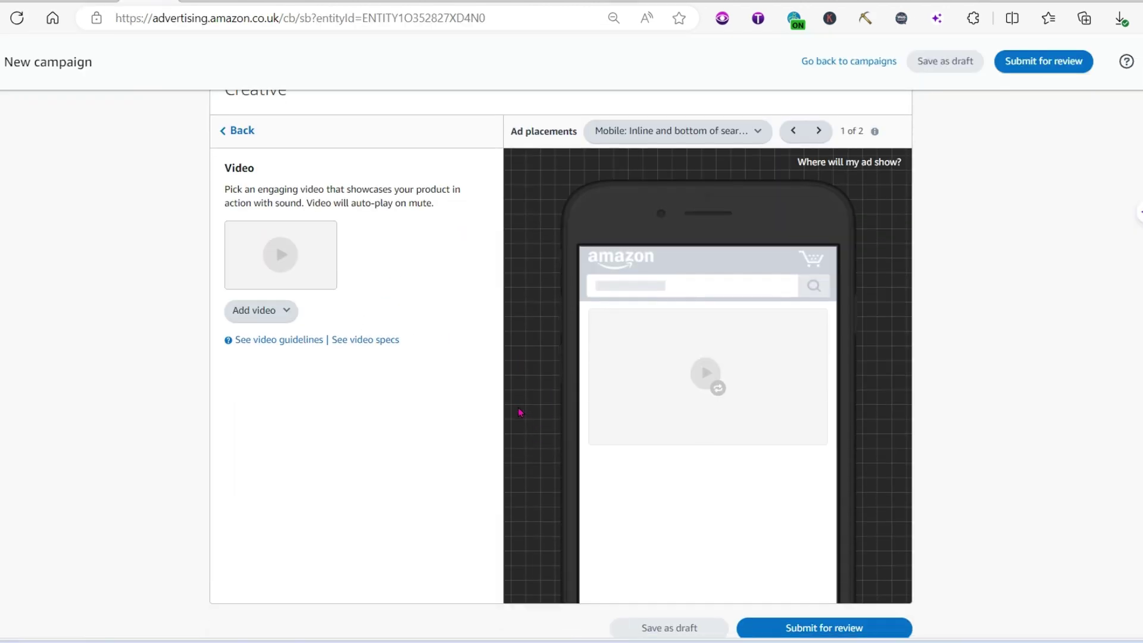
pyautogui.click(266, 311)
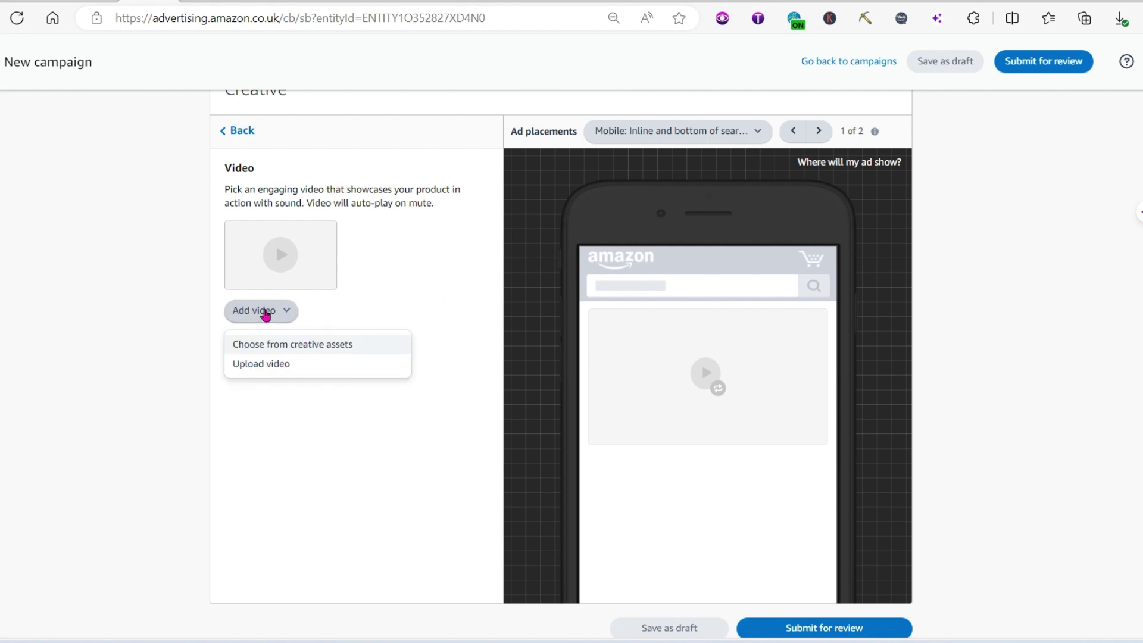
pyautogui.click(412, 275)
pyautogui.scroll(8, 432, 272)
pyautogui.scroll(-7, 430, 271)
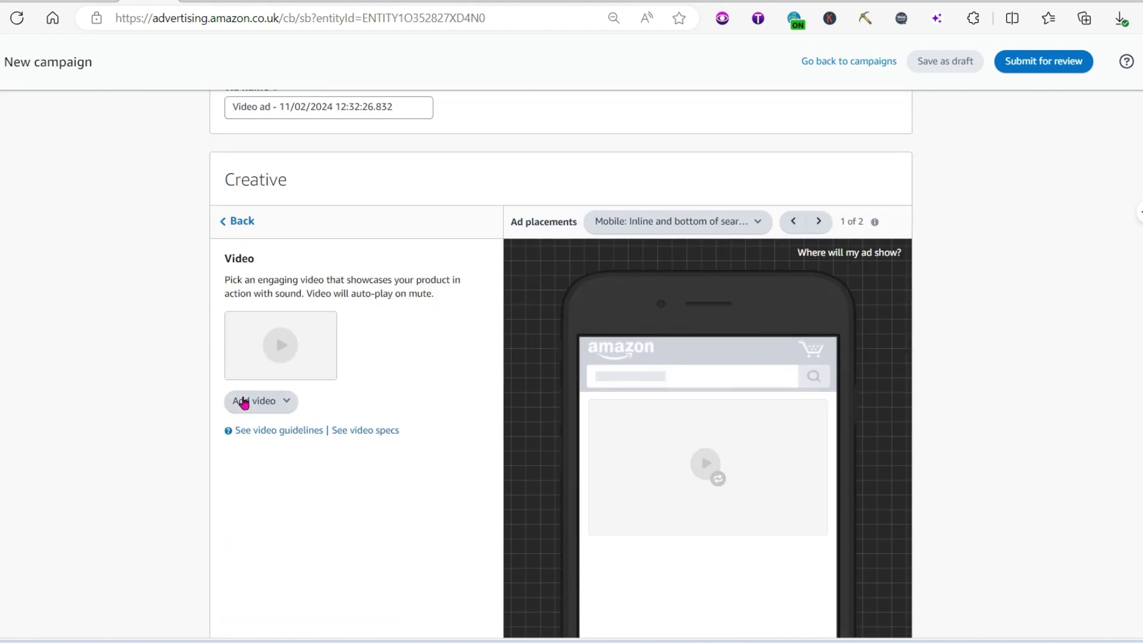
pyautogui.click(246, 401)
pyautogui.click(268, 459)
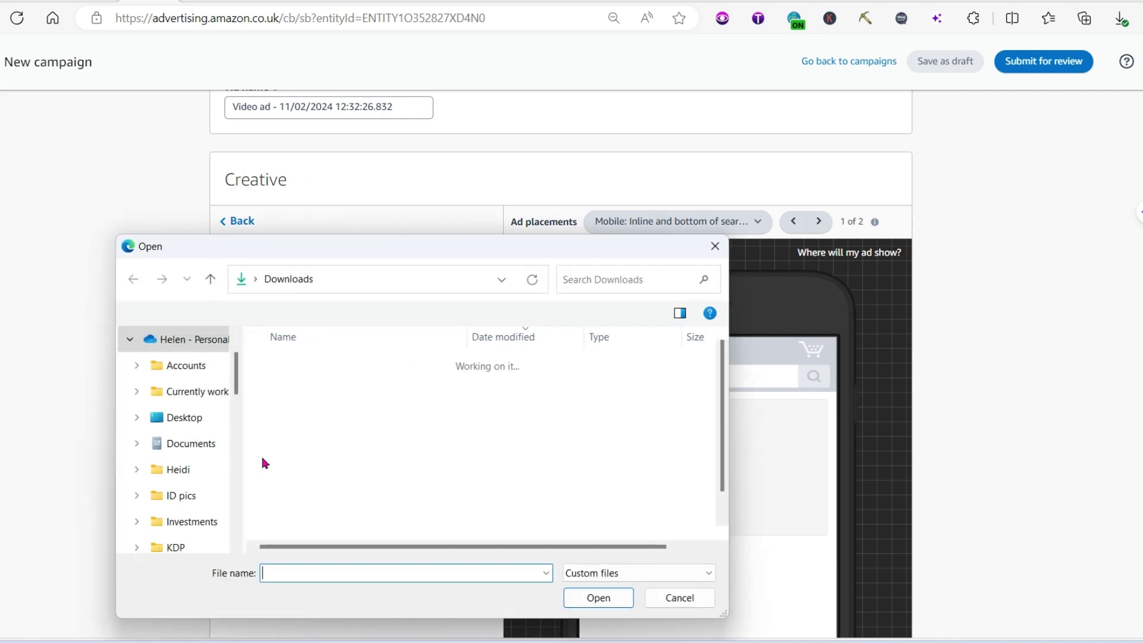
pyautogui.doubleClick(333, 312)
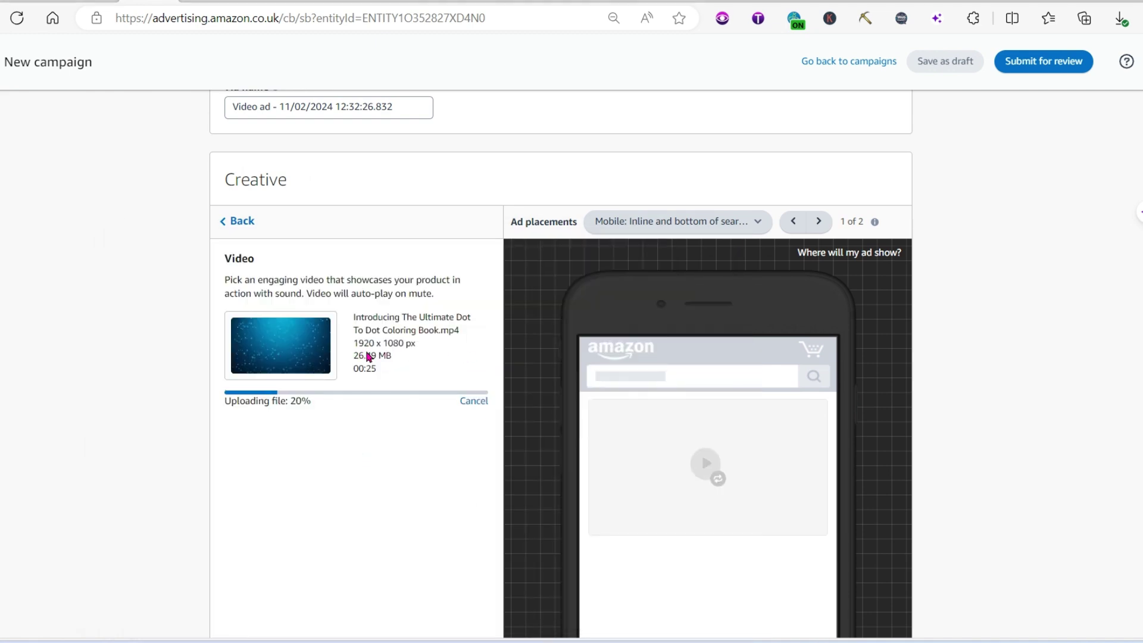